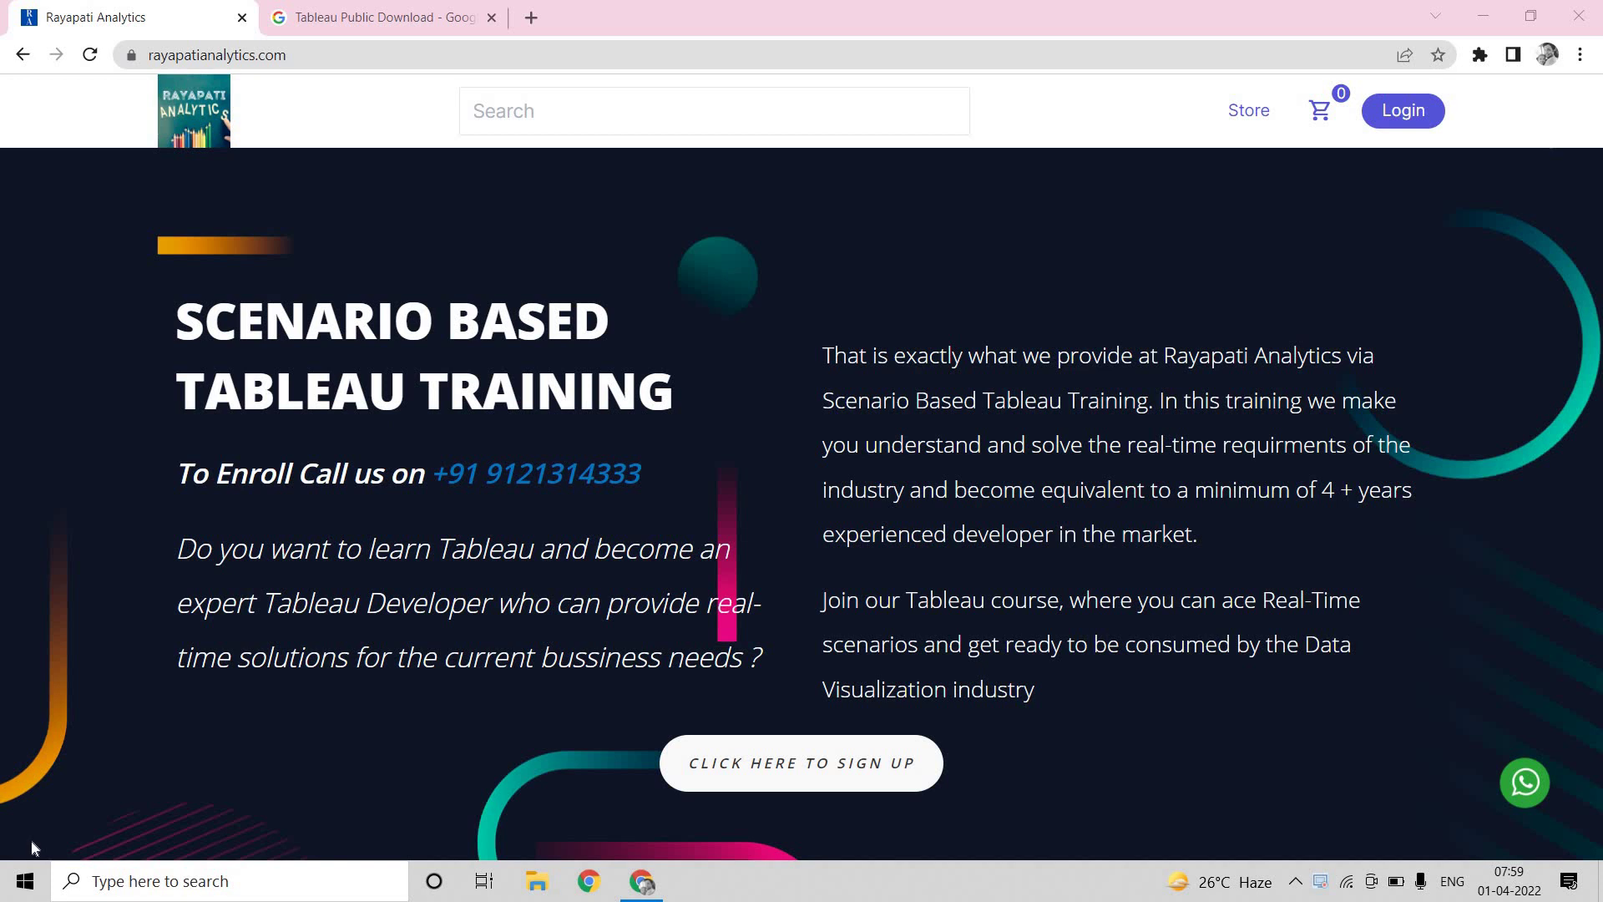
# Switch to the Chrome tab with Google's 'Tableau Public Download' search results
pyautogui.click(349, 22)
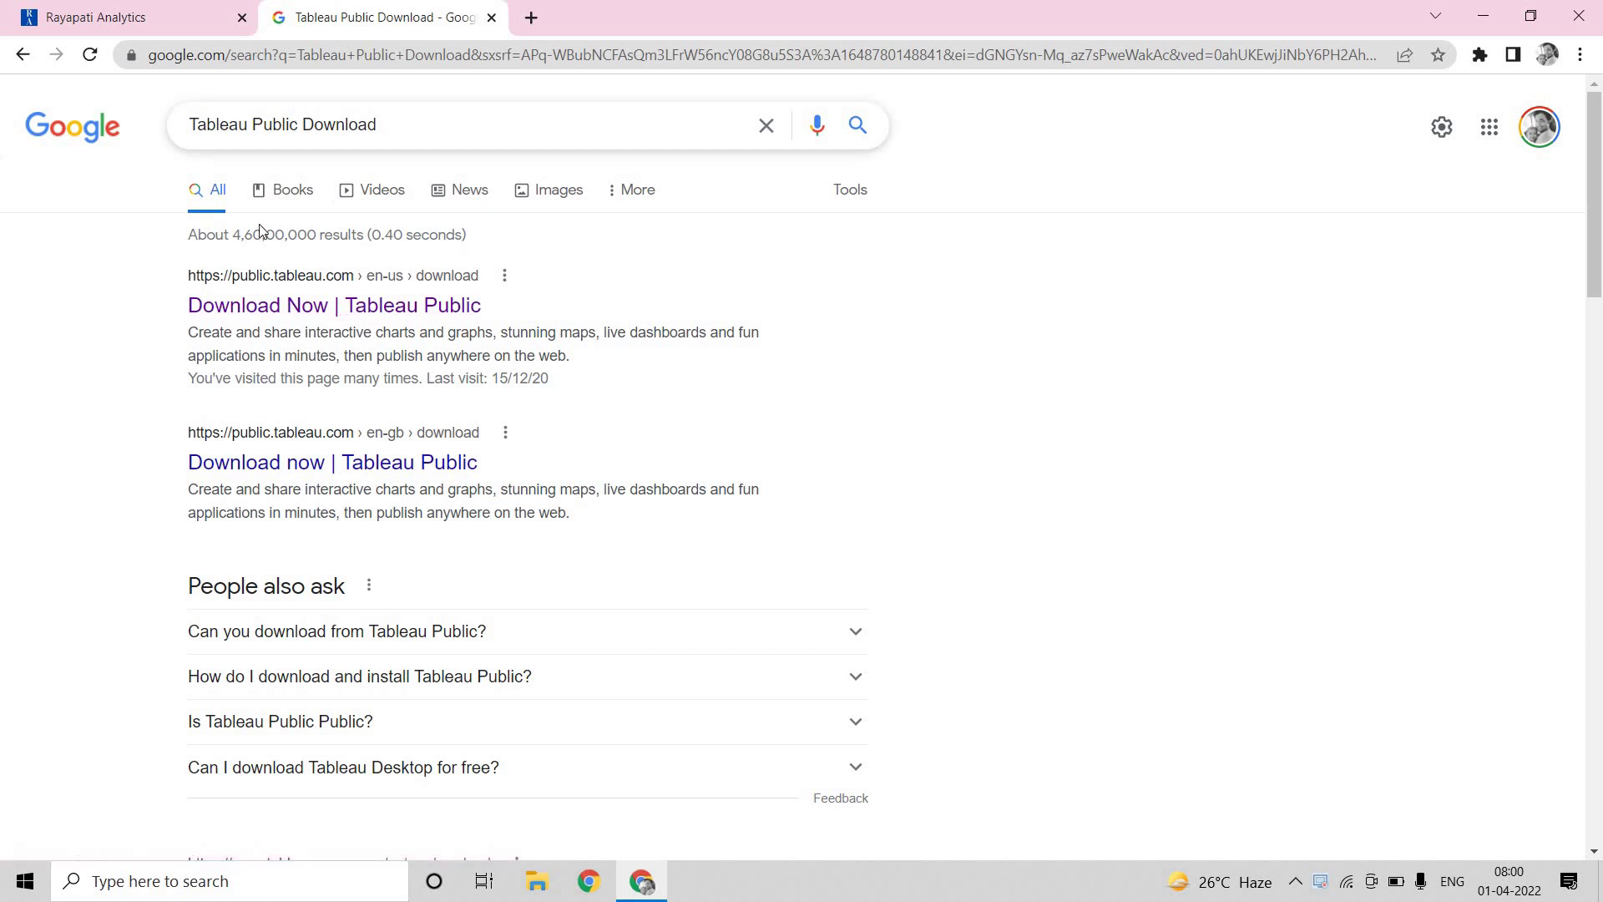
# Open 'Download Now | Tableau Public', go to Download the App, and sign in via the form
pyautogui.click(286, 307)
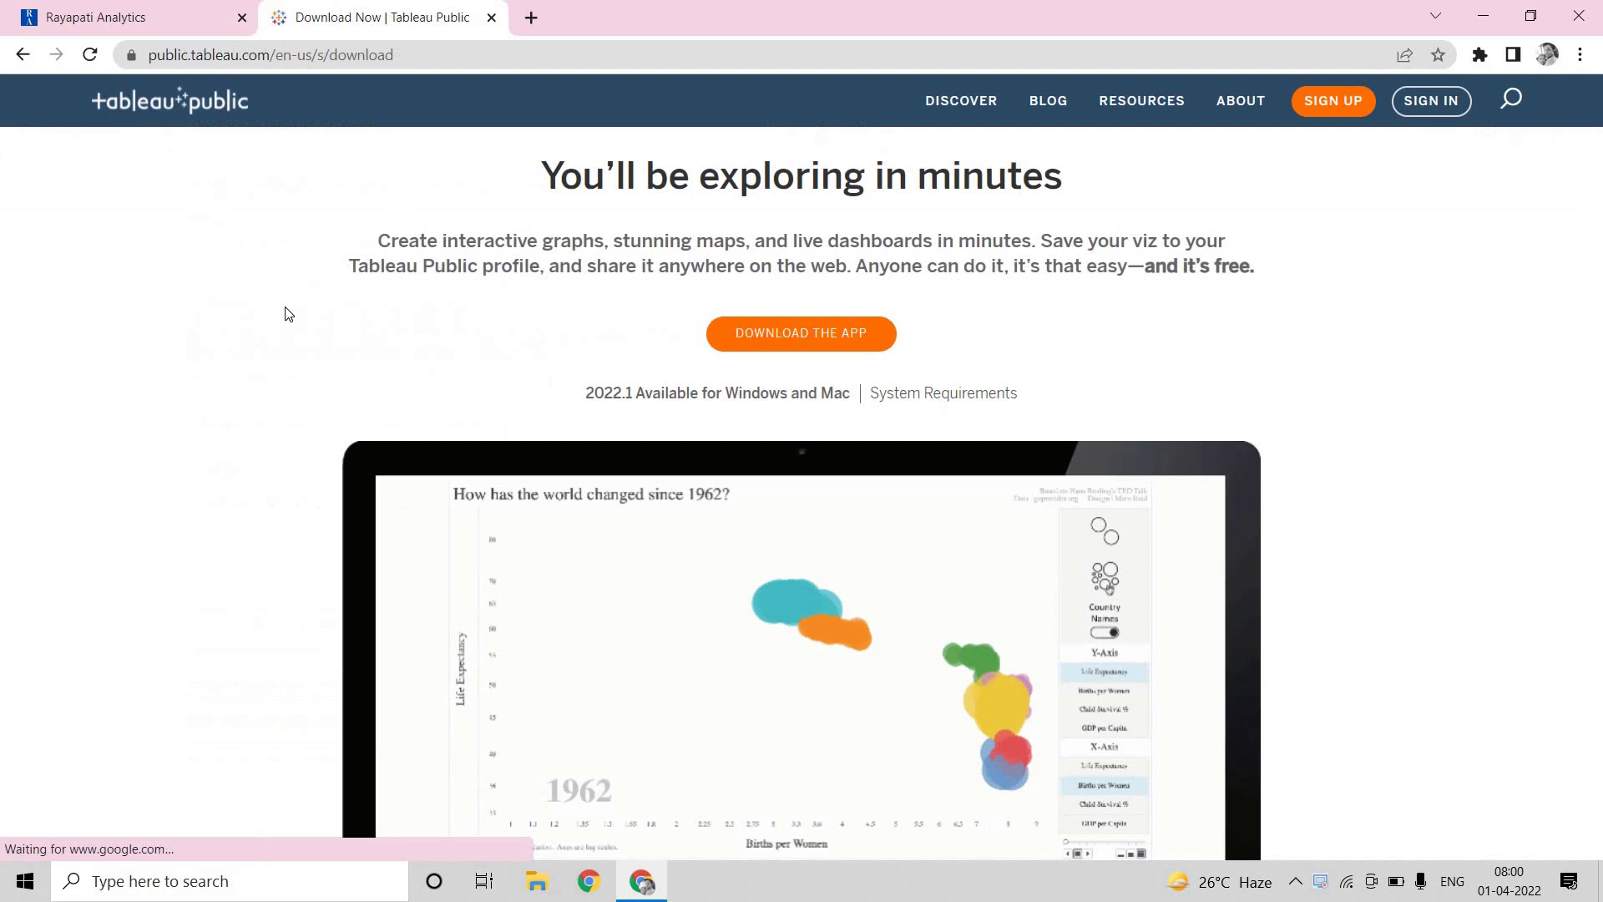
pyautogui.click(774, 334)
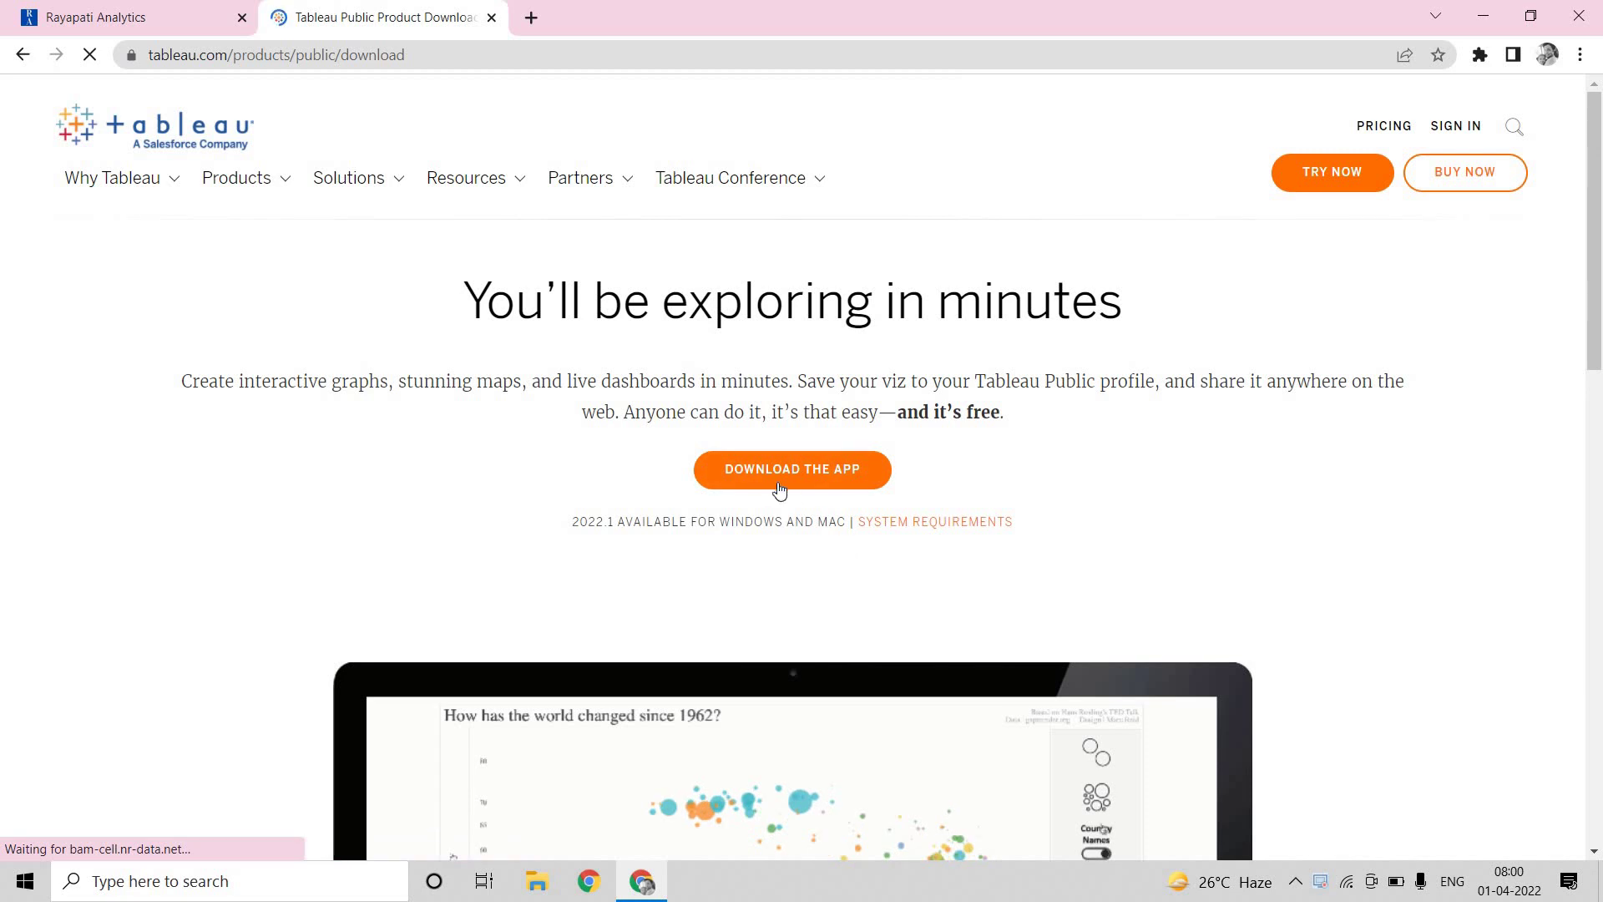
pyautogui.click(767, 477)
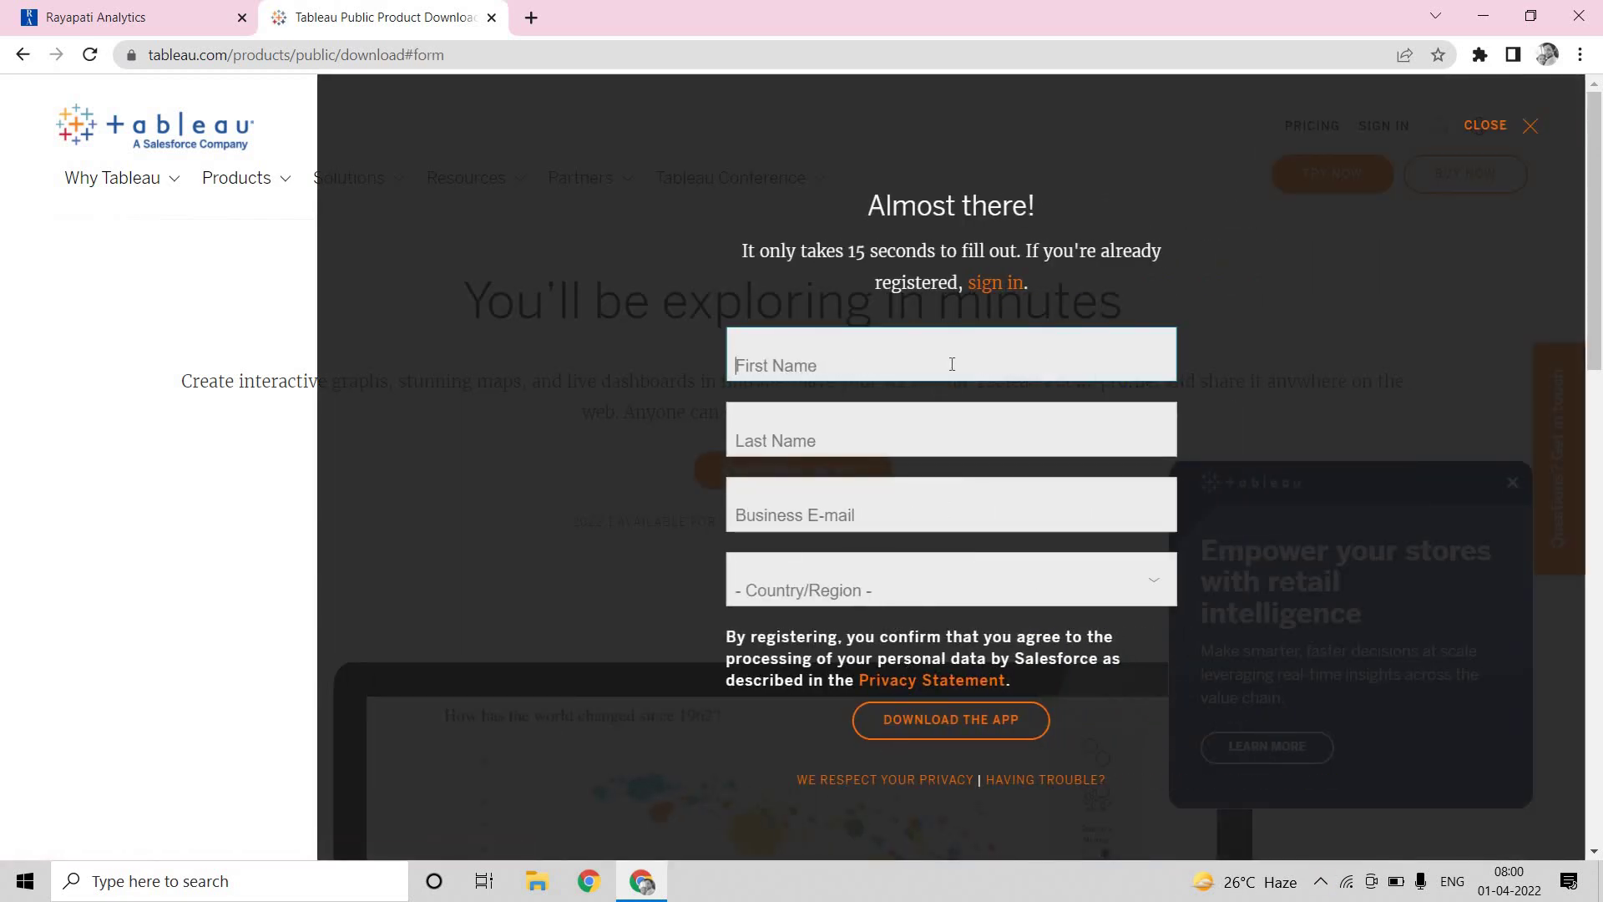
pyautogui.click(988, 286)
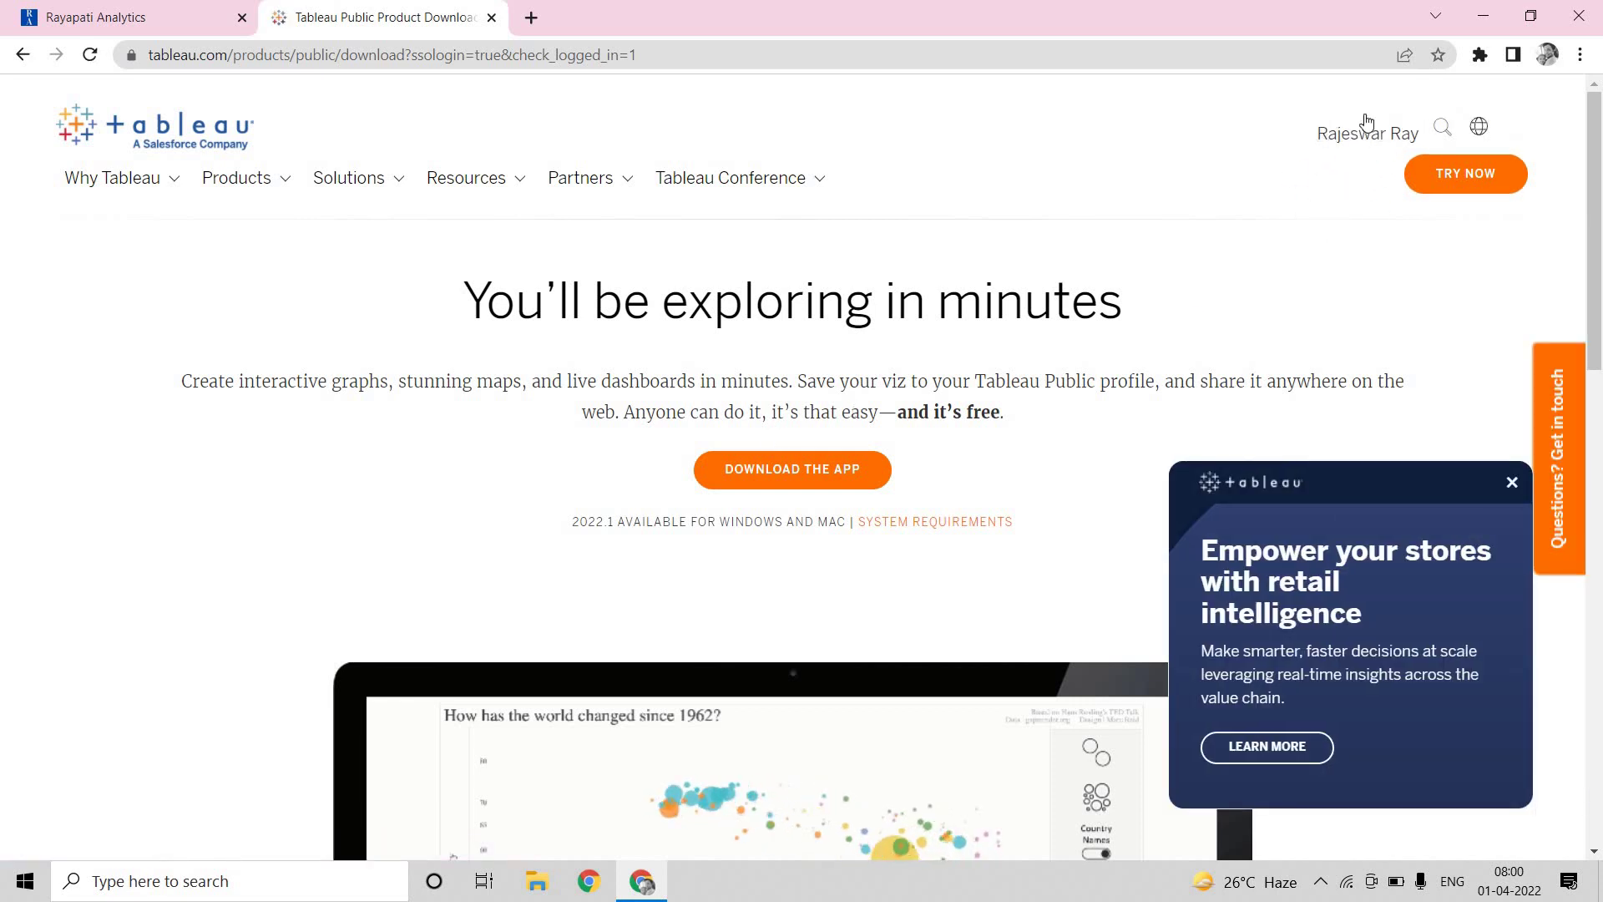
# Submit the prefilled Download the App form to start downloading TableauPublicDesktop .exe
pyautogui.click(816, 473)
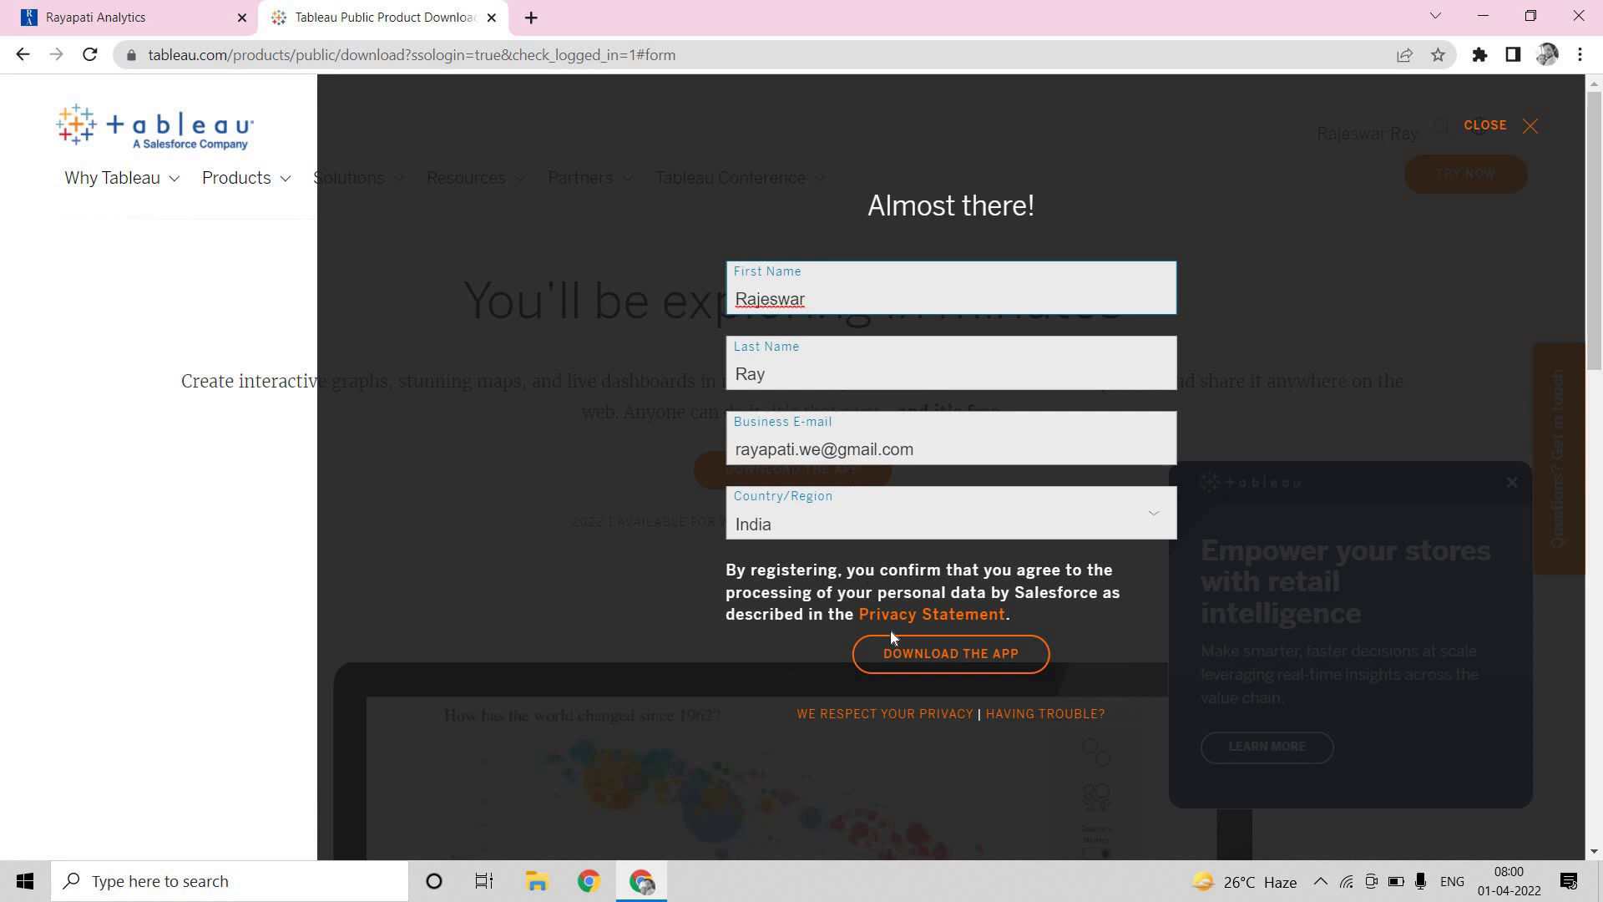
pyautogui.click(924, 657)
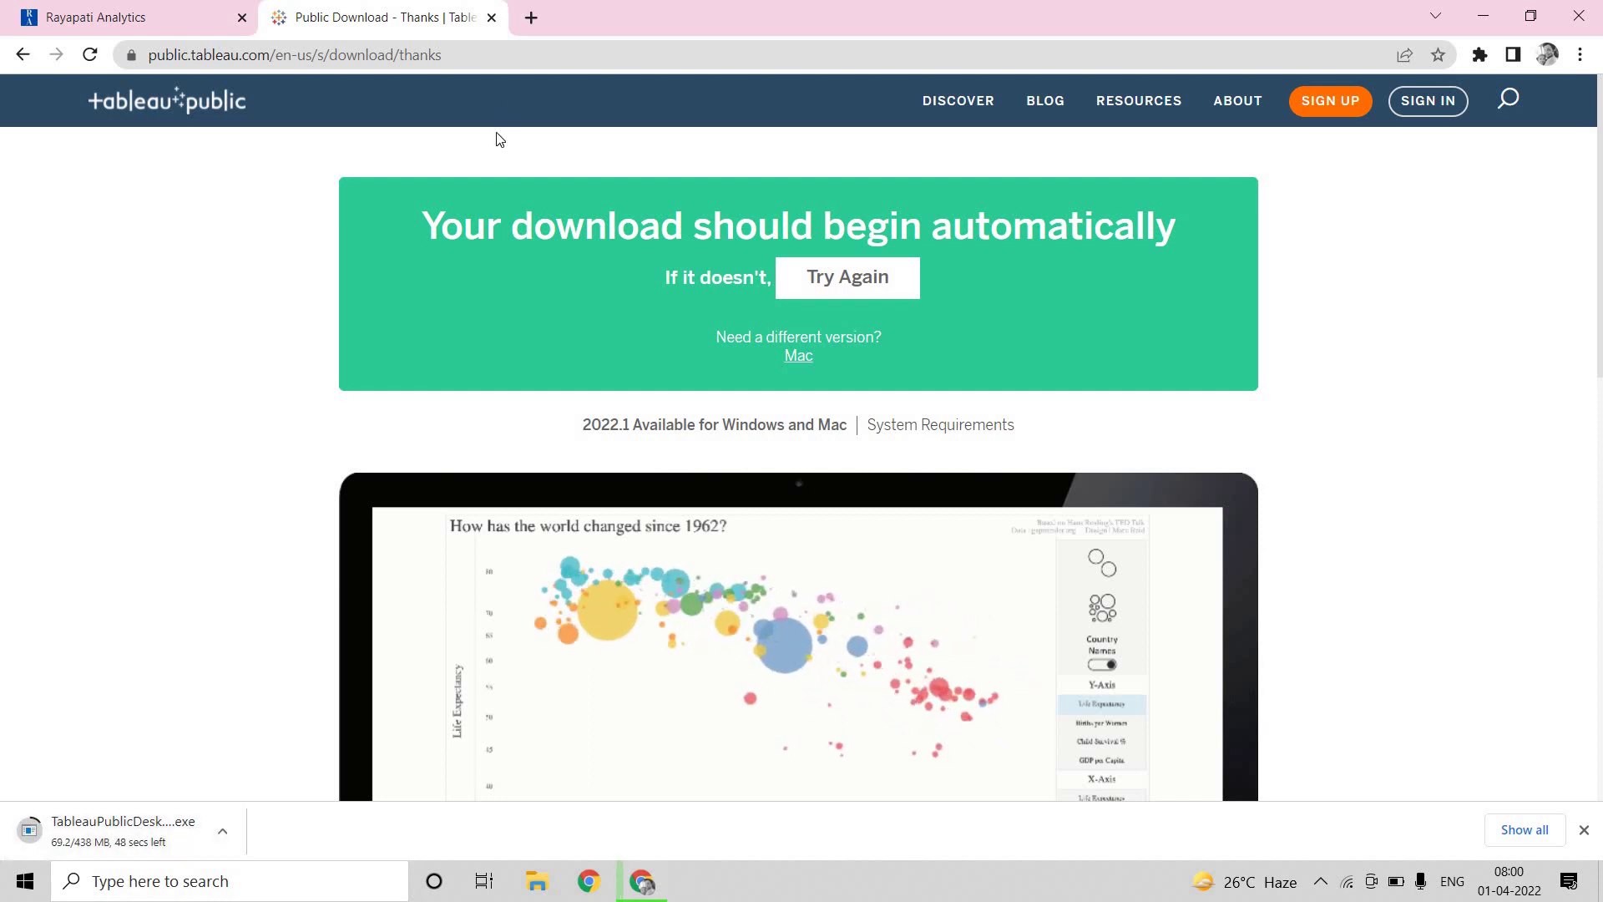
# In a new tab, Google 'tableau for students' and open the Tableau for Students result
pyautogui.click(533, 18)
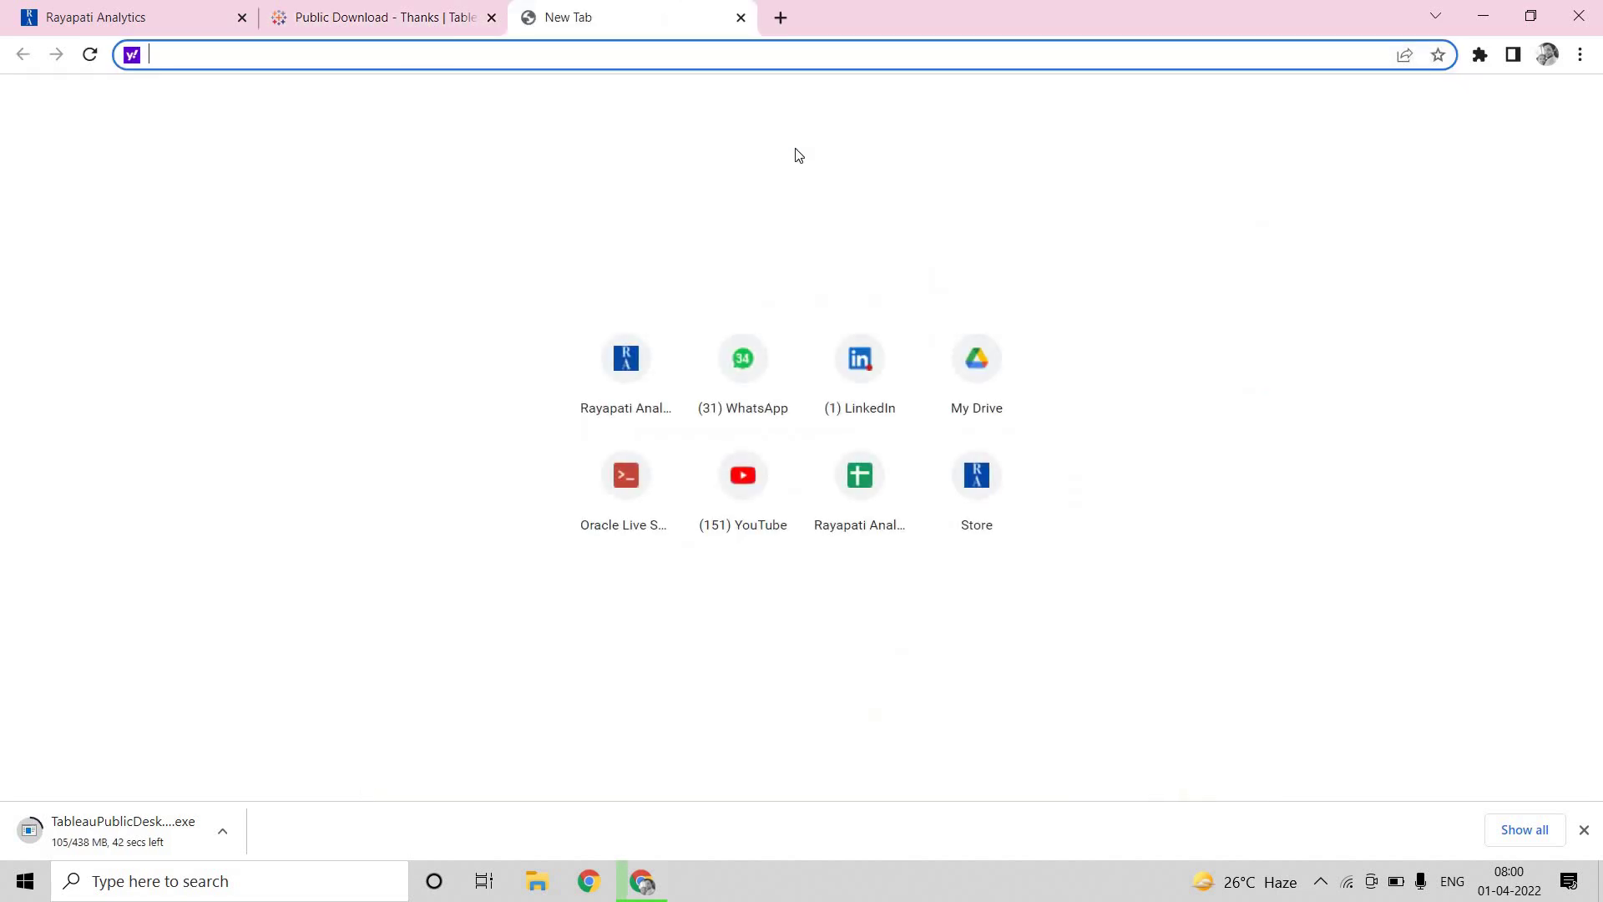
pyautogui.write('google.com')
pyautogui.press('Return')
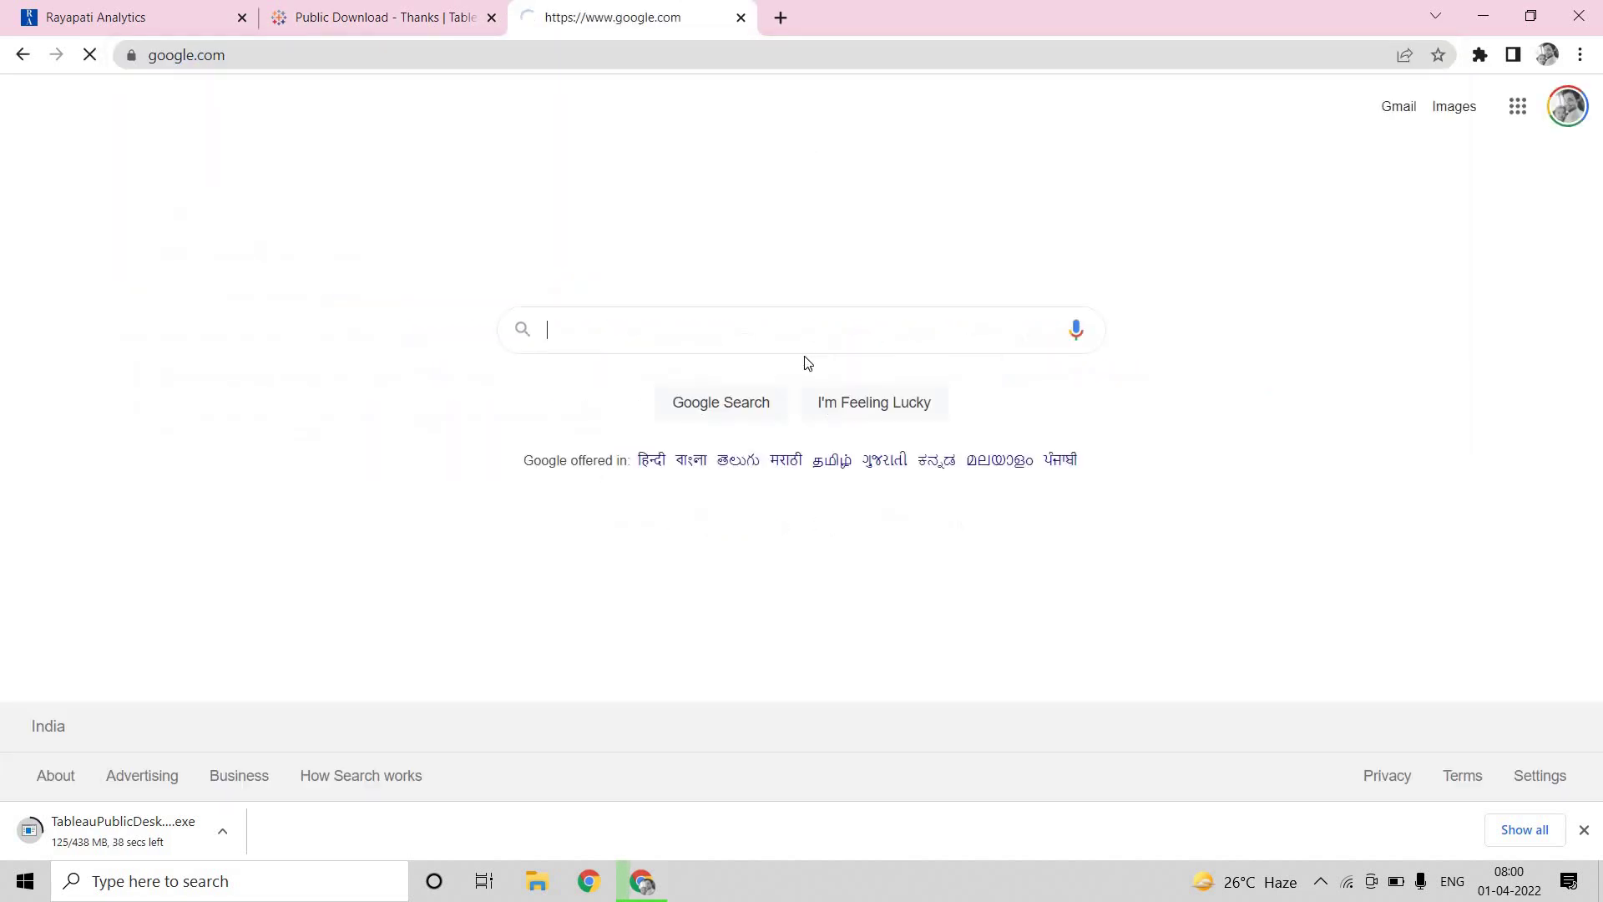
pyautogui.click(751, 327)
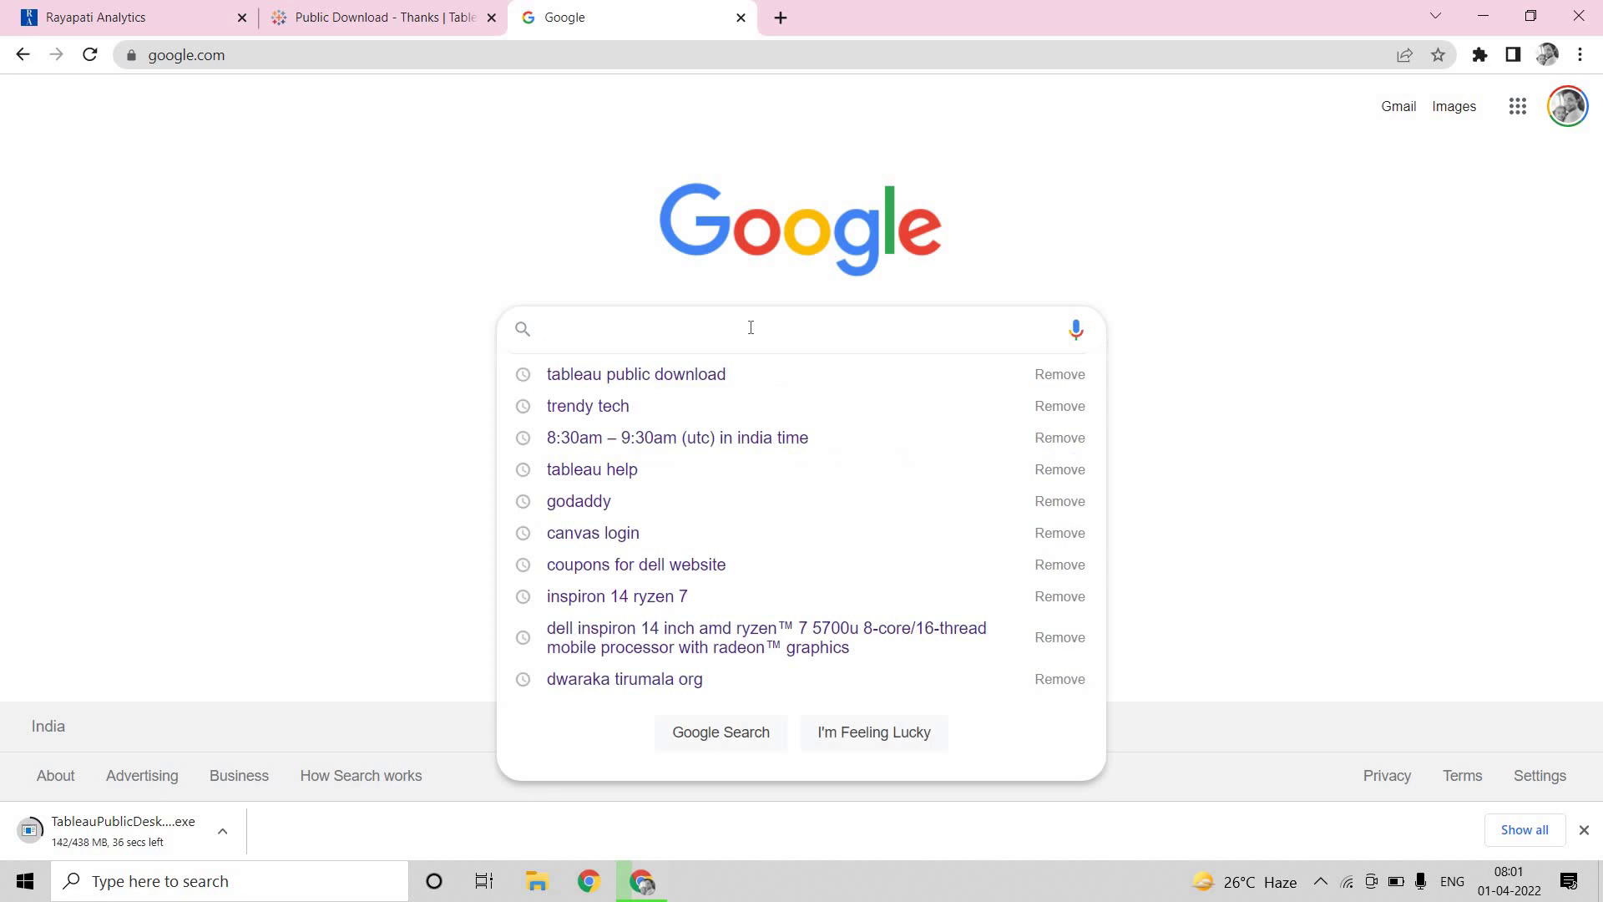
pyautogui.write('table')
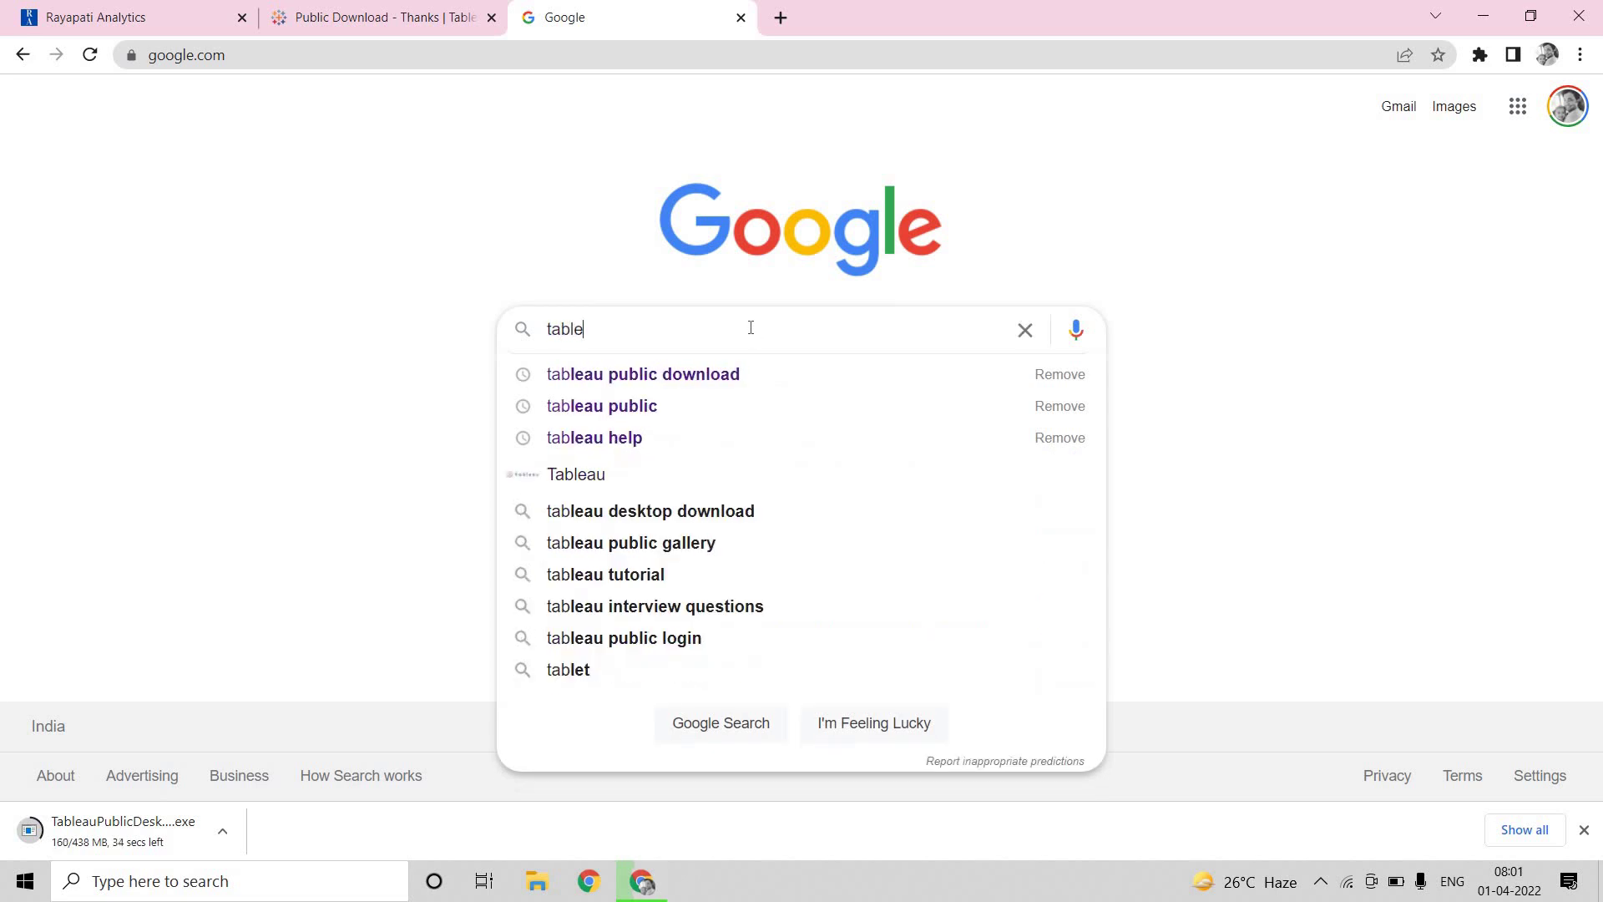
pyautogui.write('au for ')
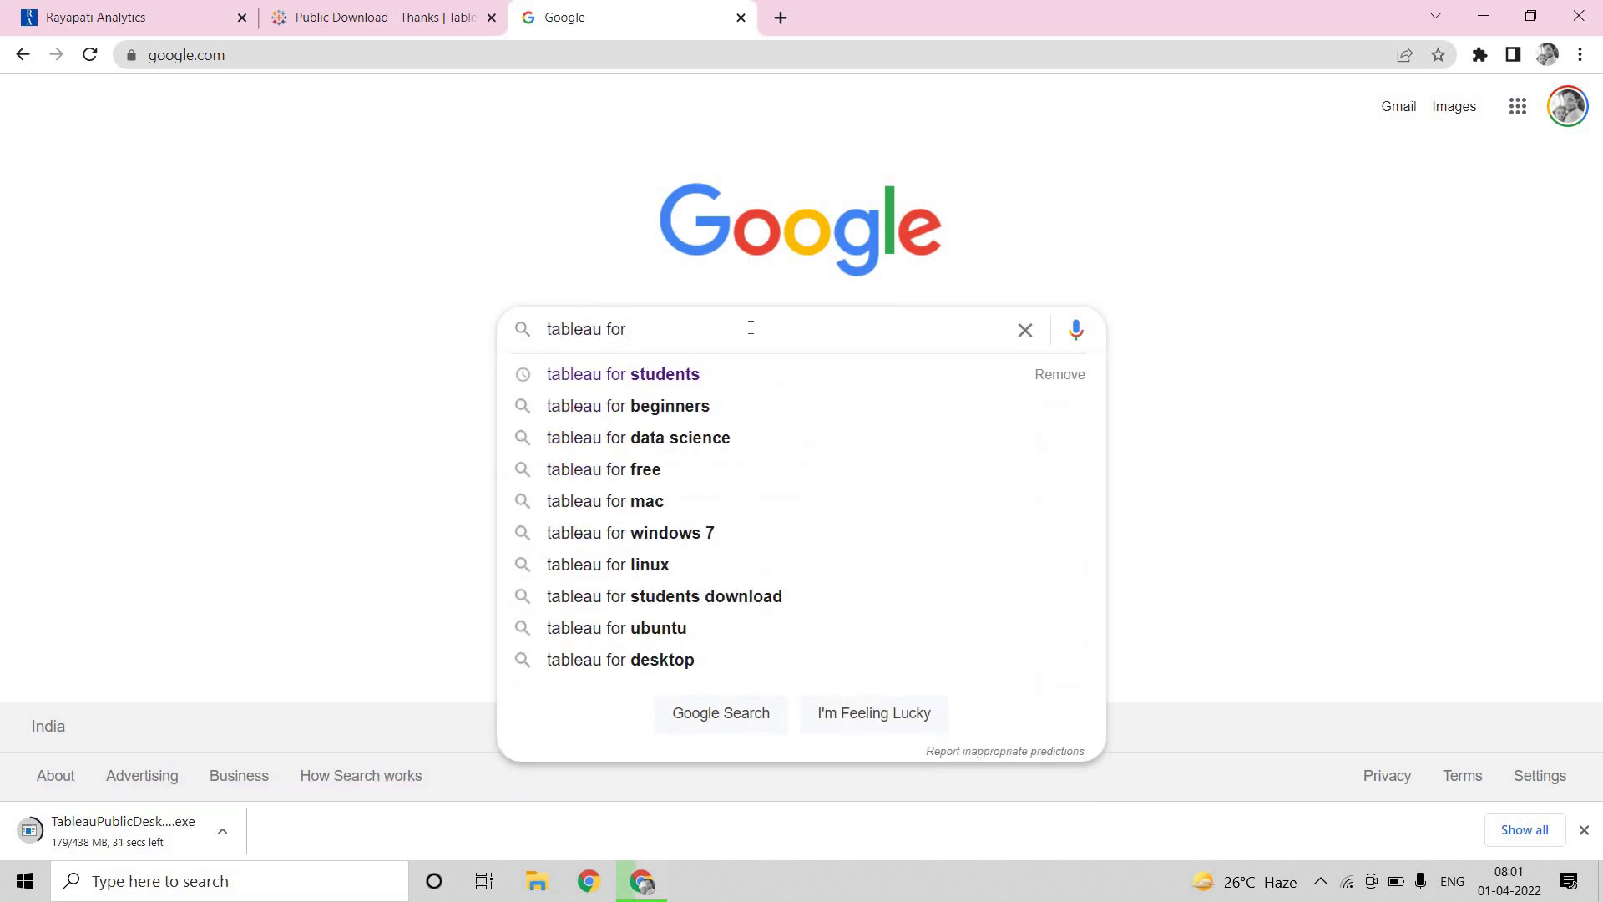
pyautogui.write('students')
pyautogui.press('Return')
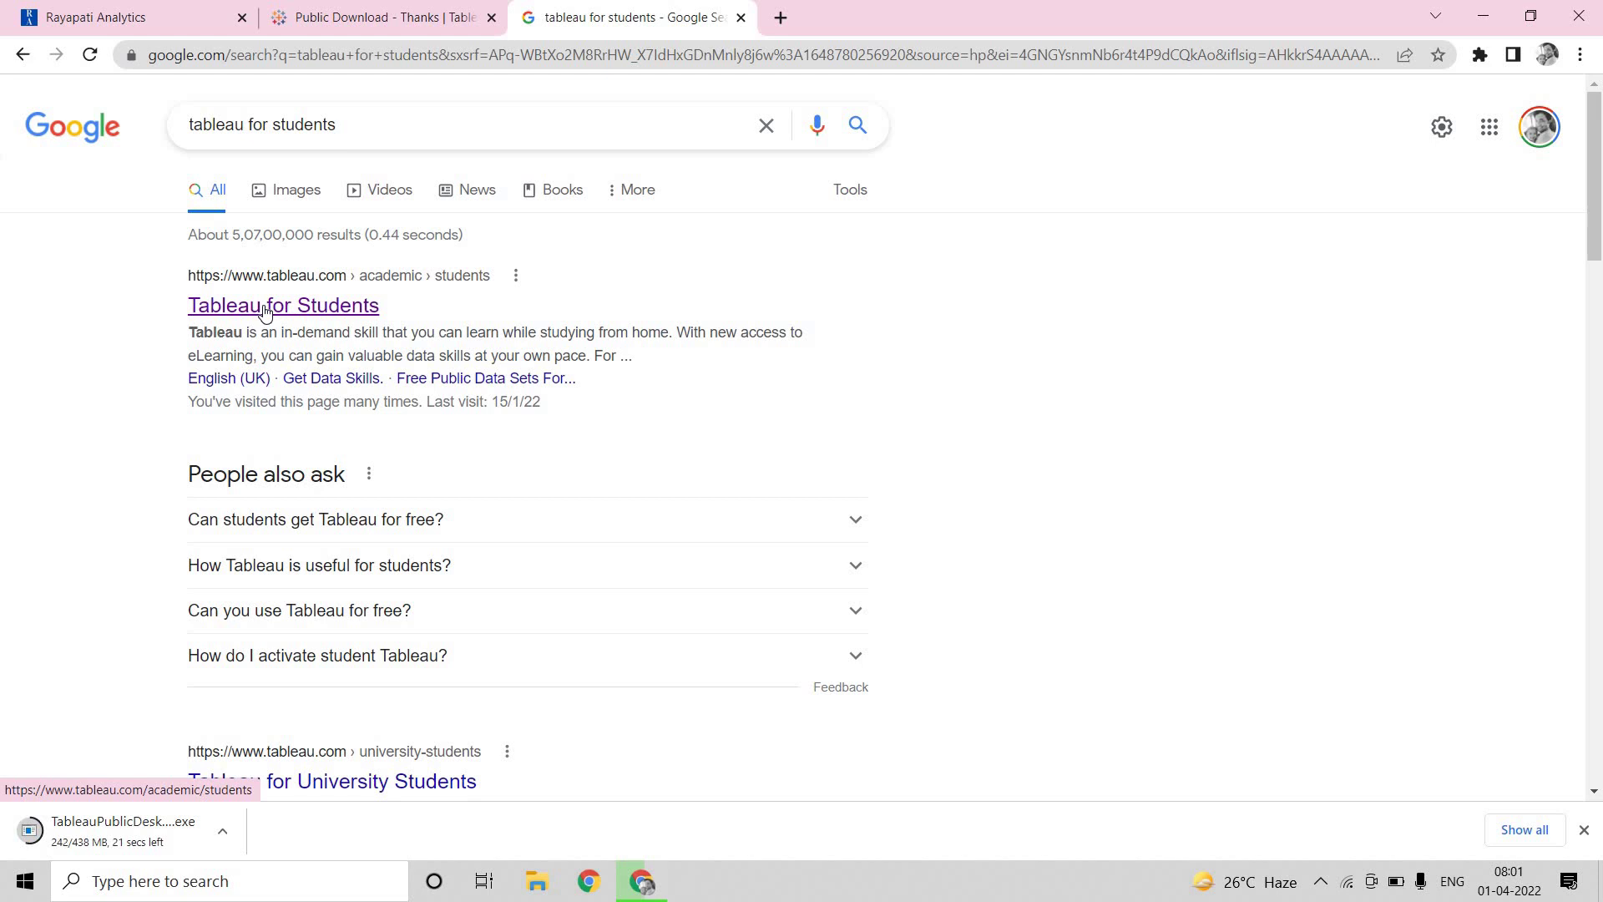
pyautogui.click(264, 311)
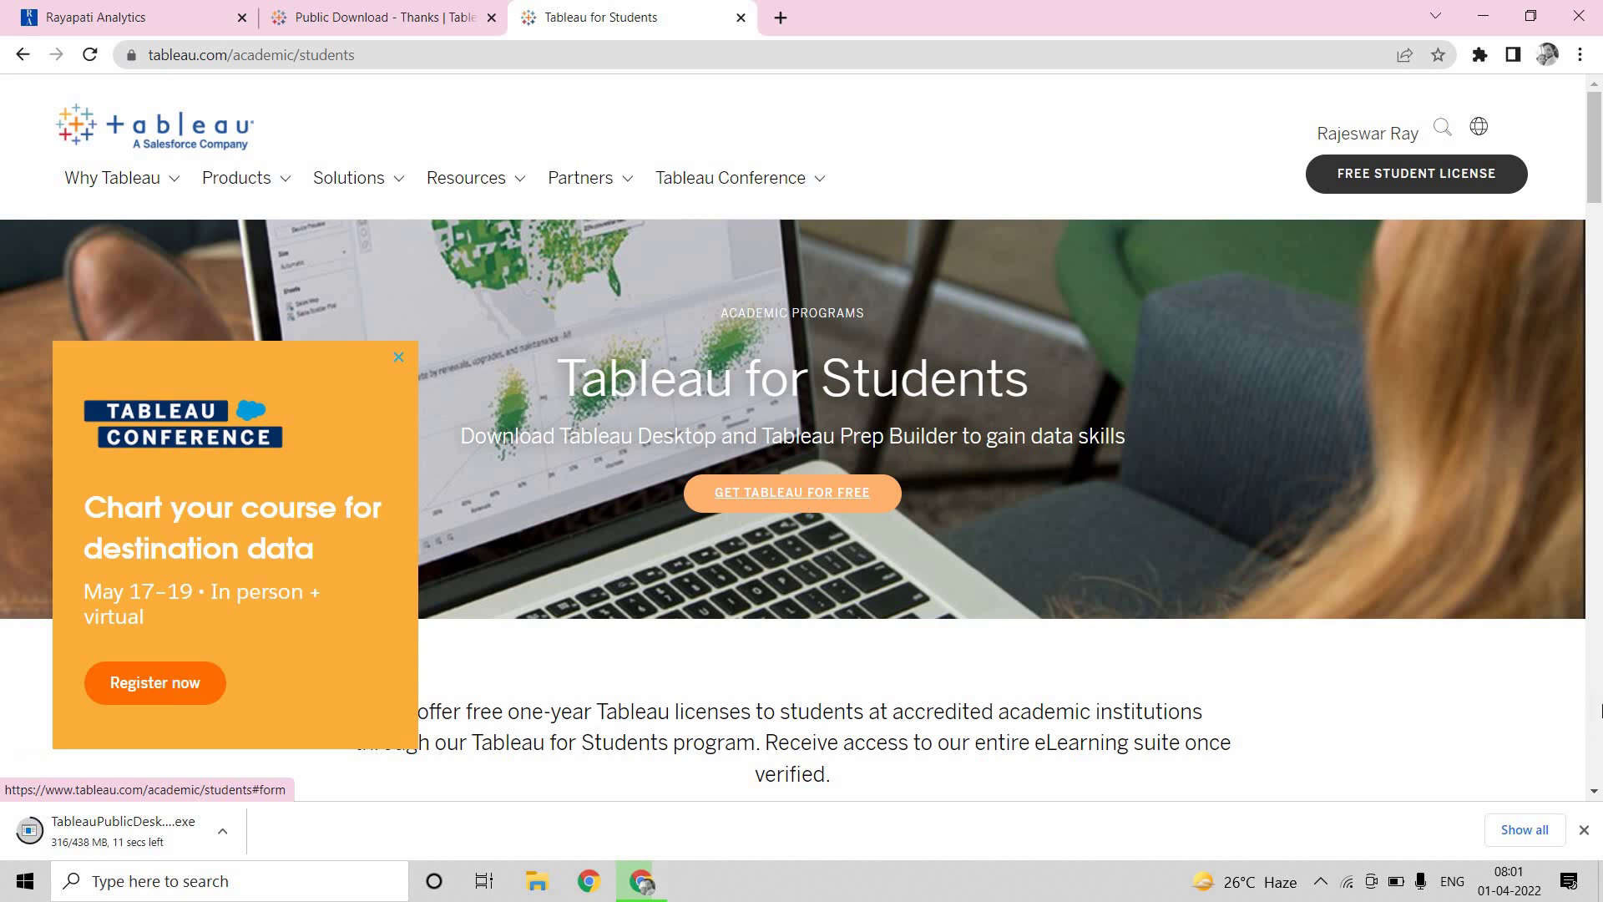
pyautogui.click(792, 493)
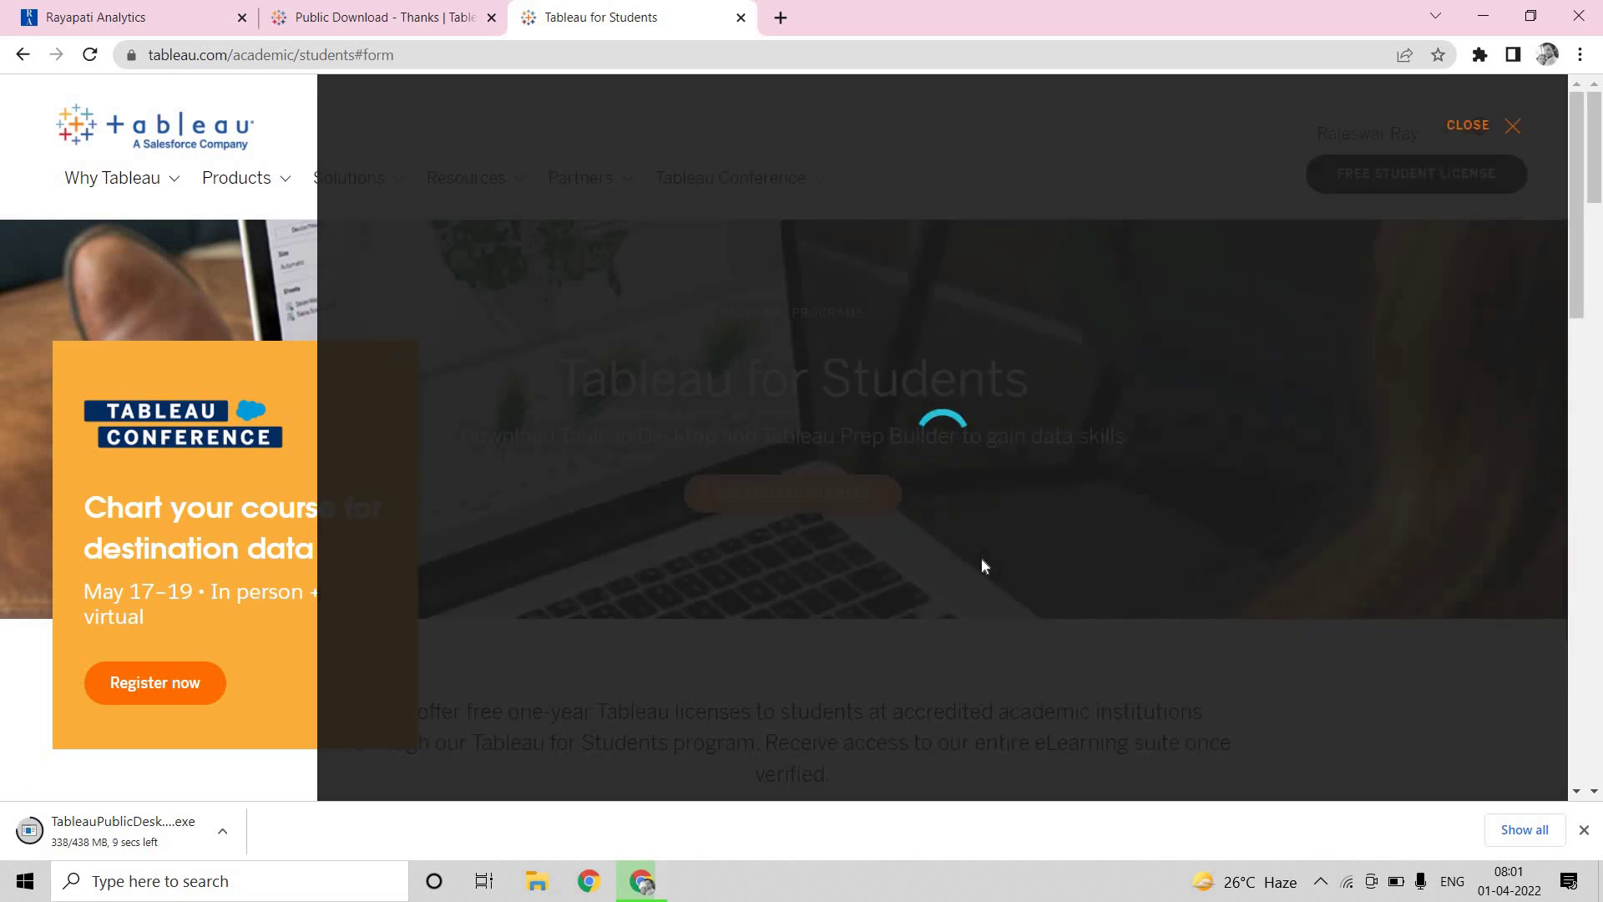
pyautogui.scroll(-9, 986, 514)
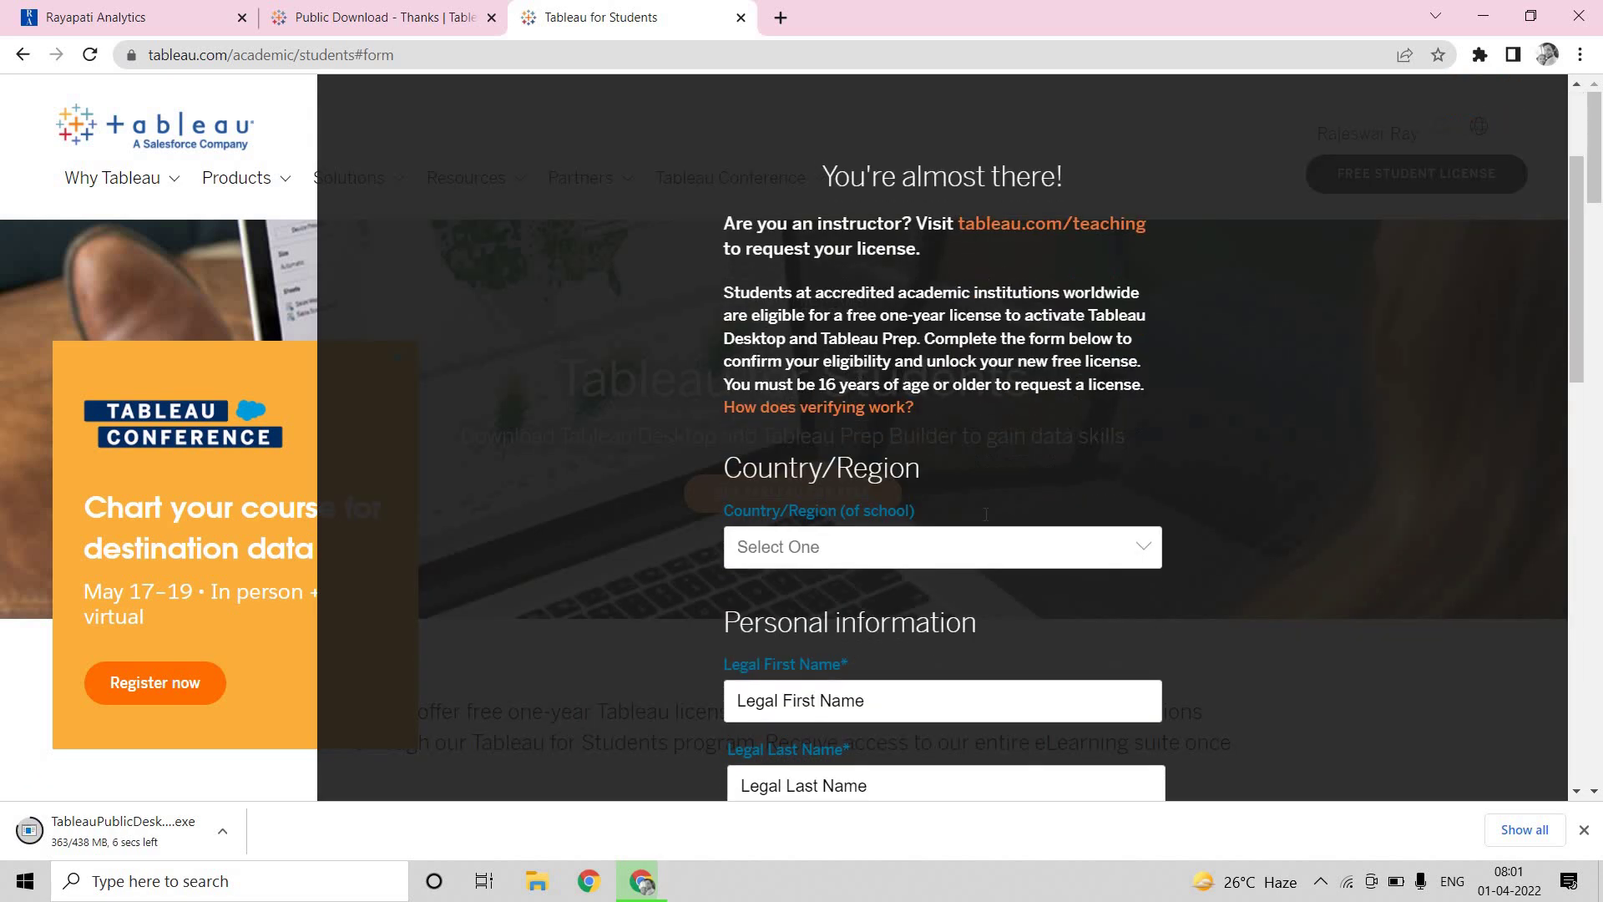
pyautogui.scroll(-1, 985, 515)
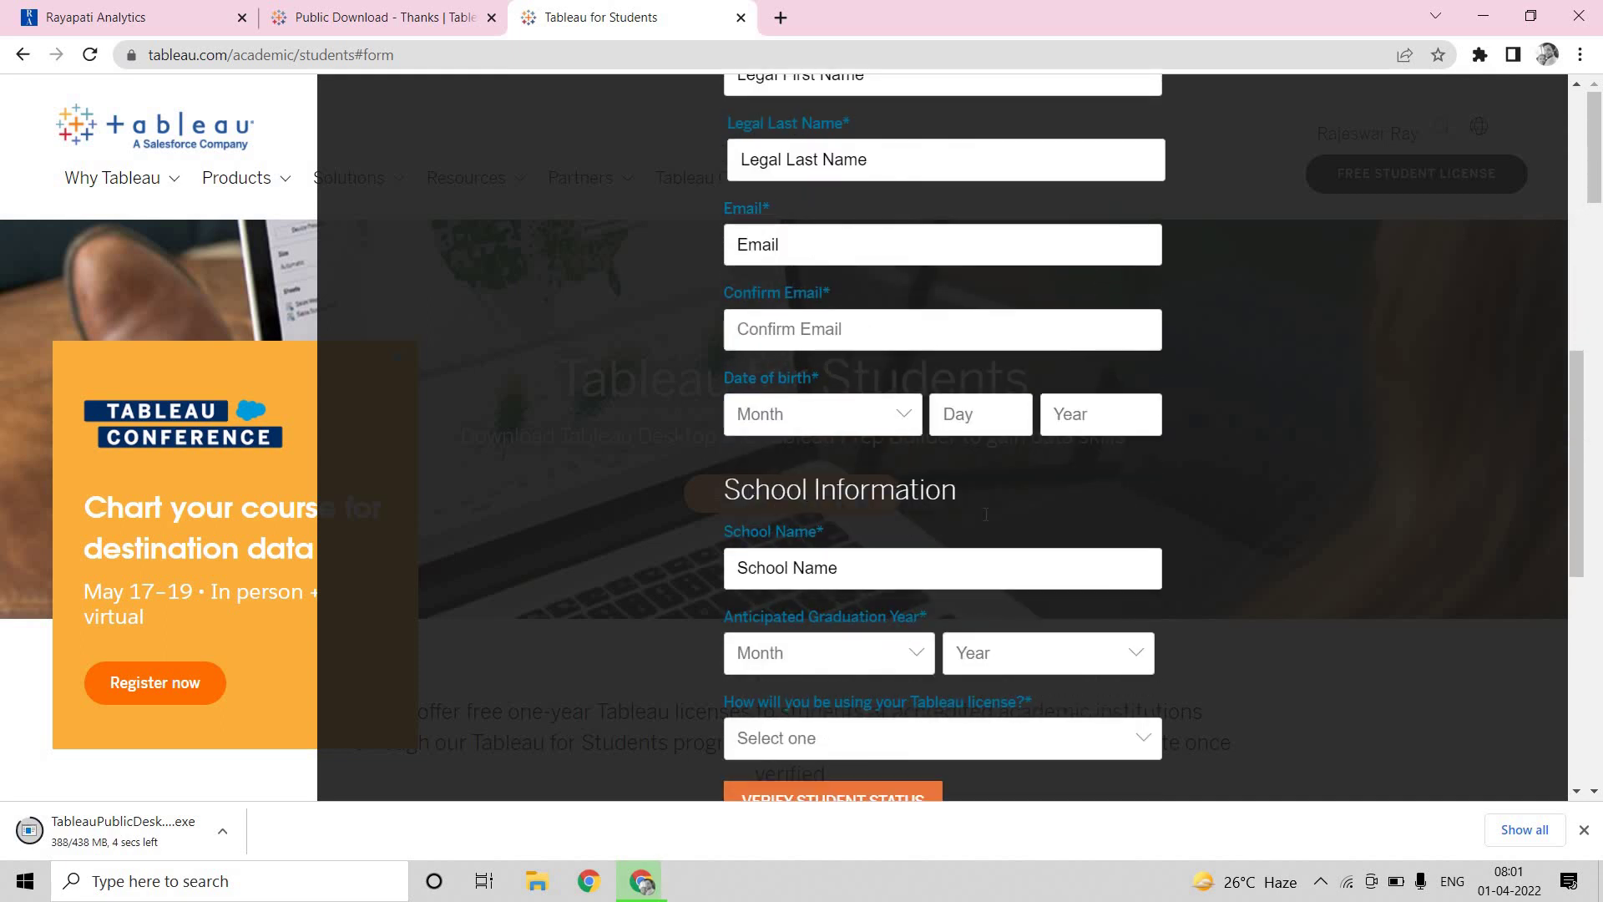
pyautogui.scroll(-6, 986, 515)
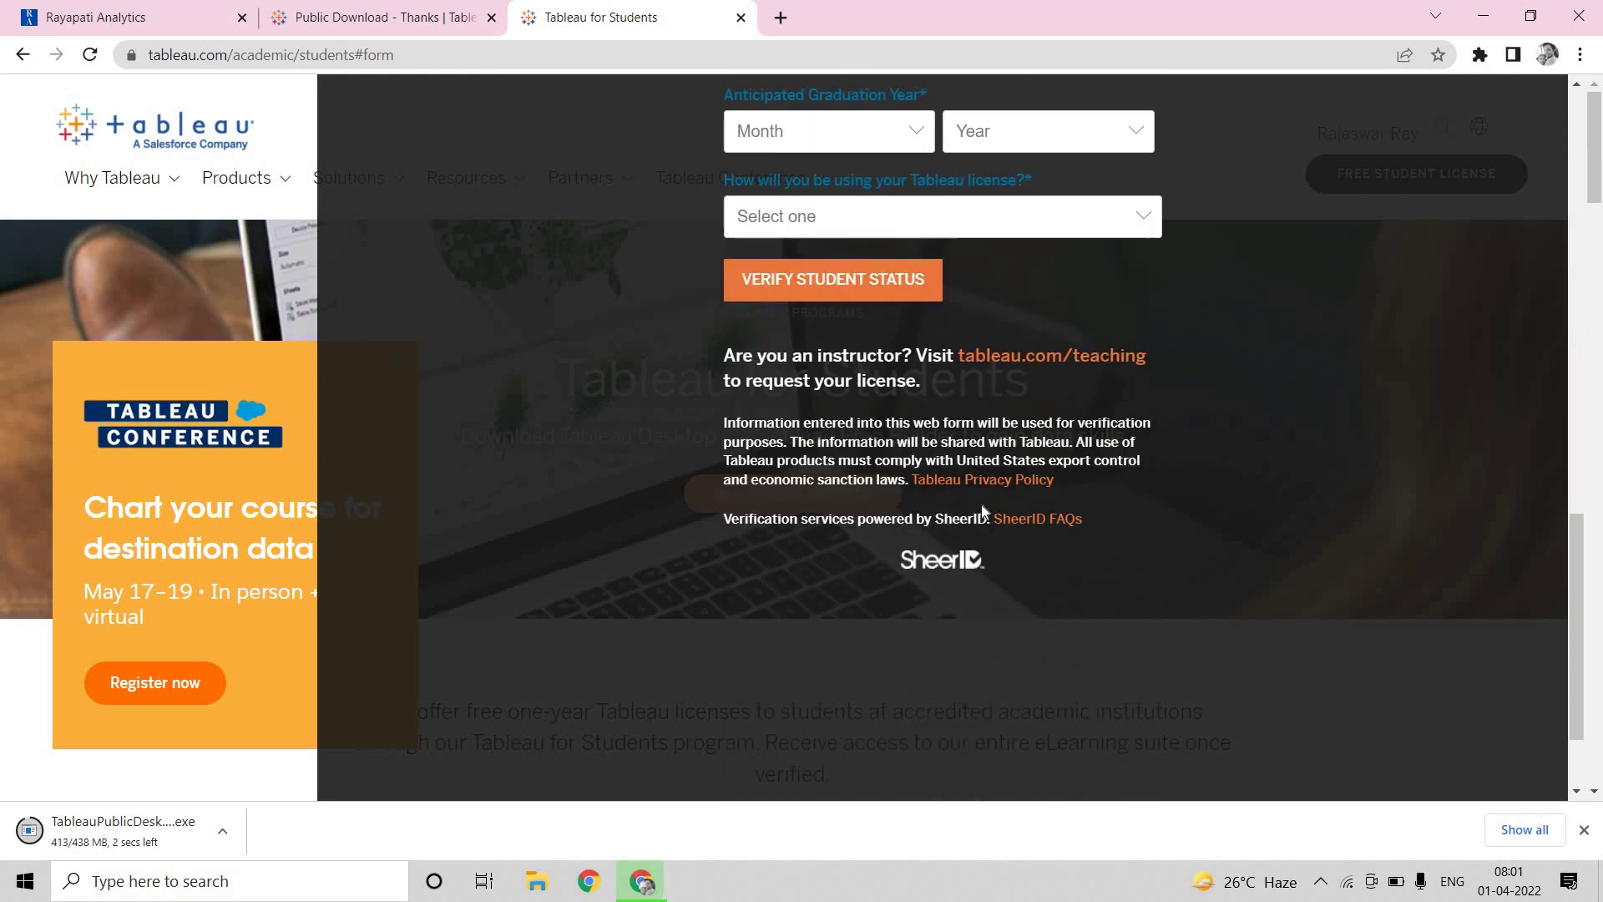
pyautogui.scroll(4, 982, 507)
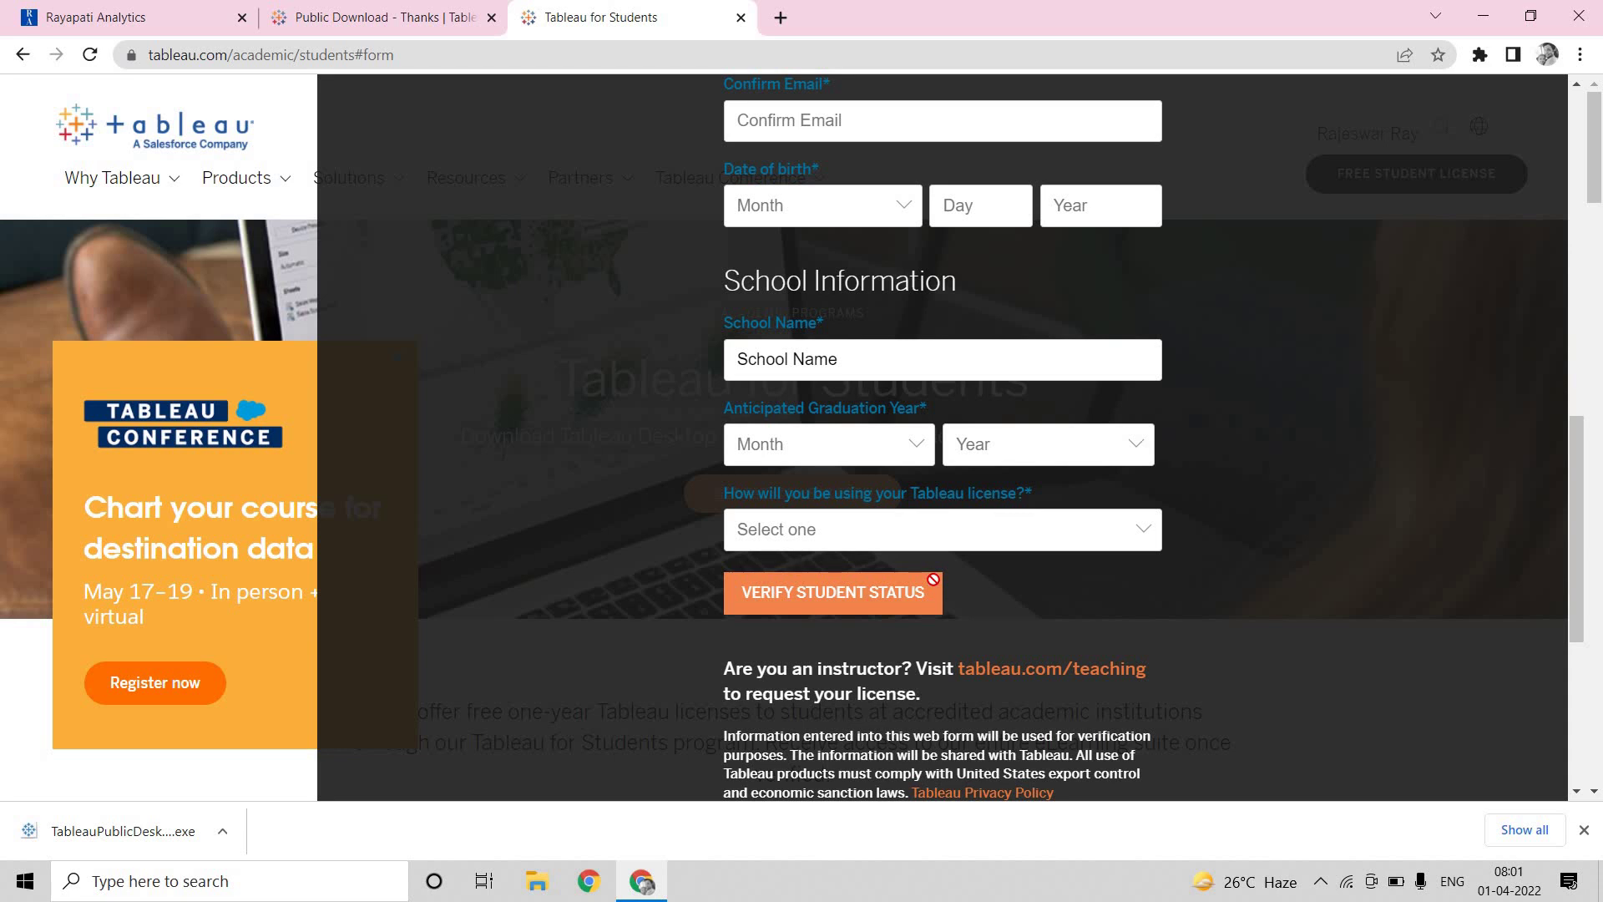
pyautogui.click(935, 577)
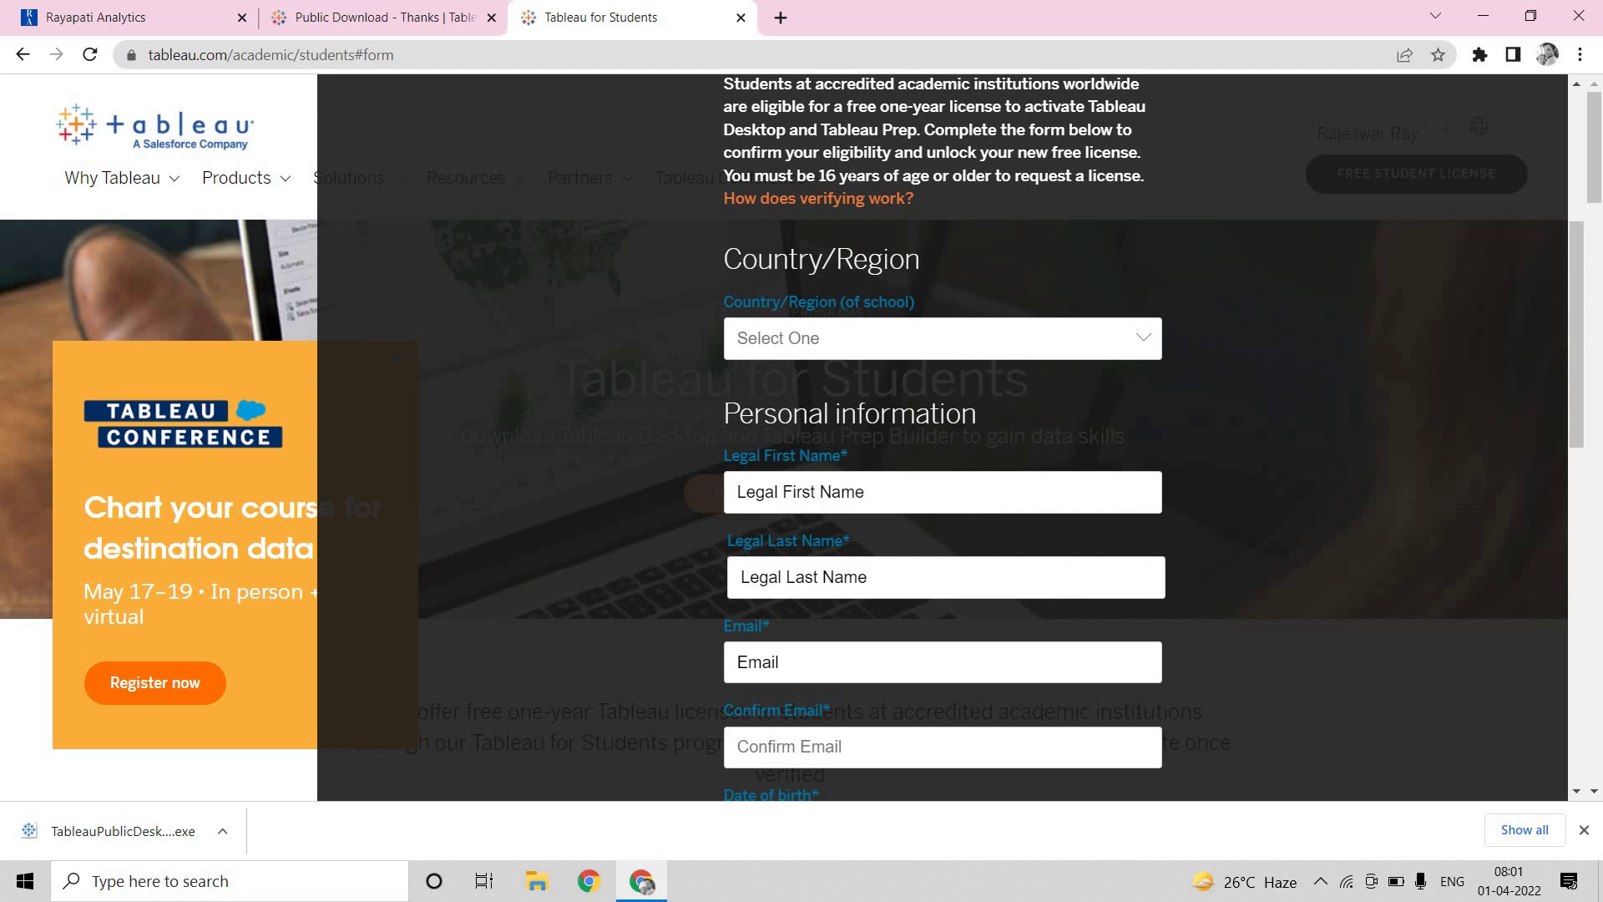
pyautogui.scroll(-3, 855, 512)
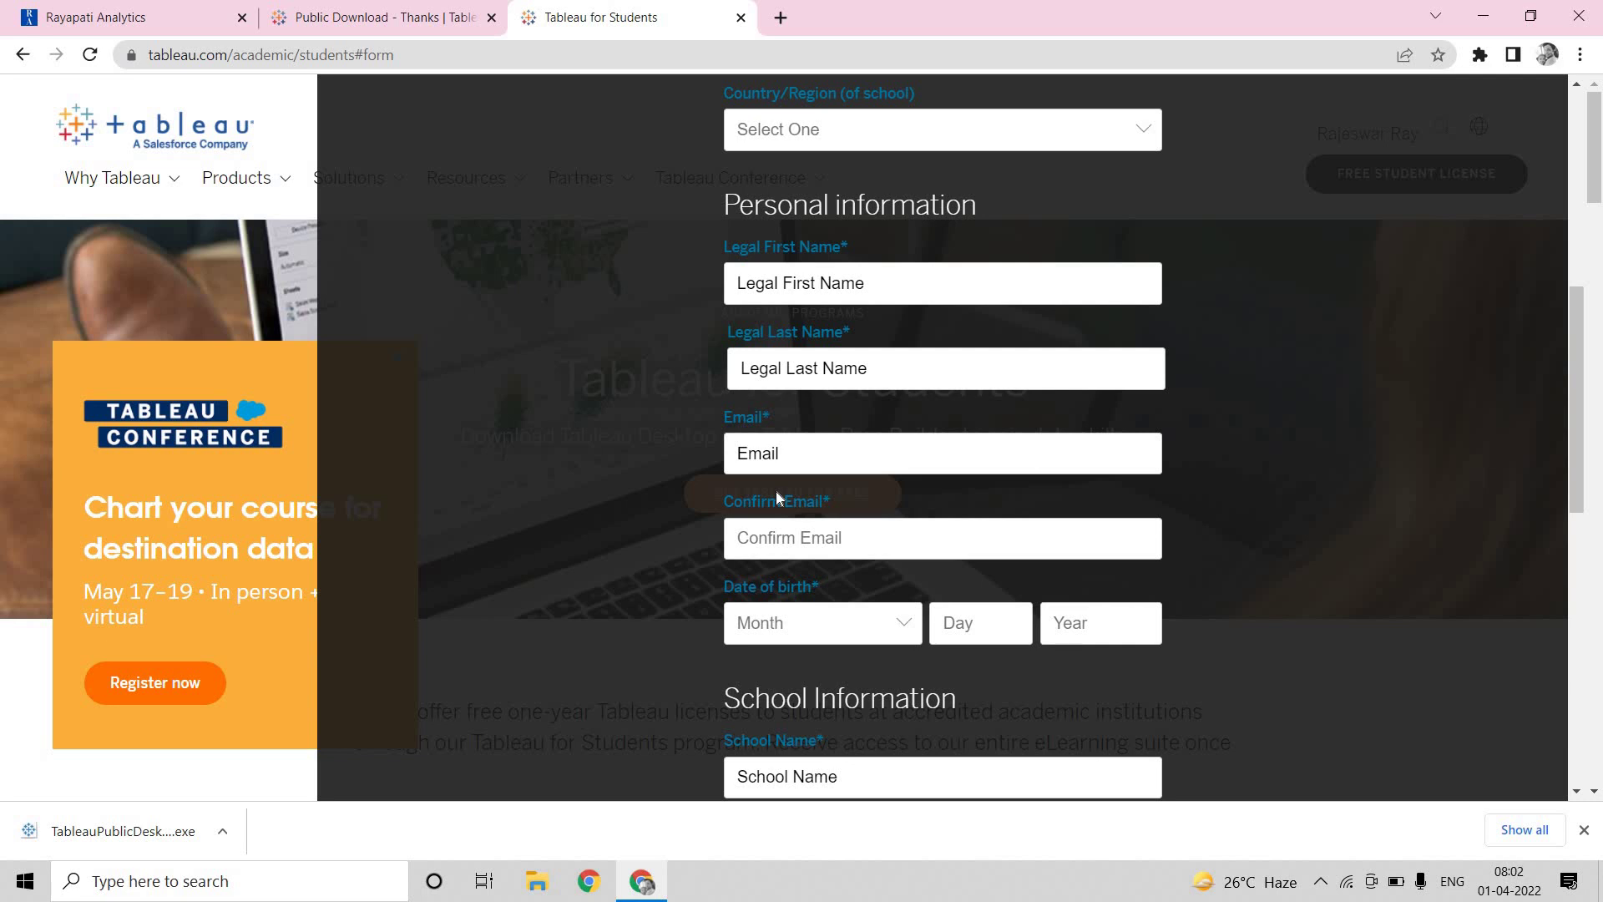
pyautogui.click(242, 782)
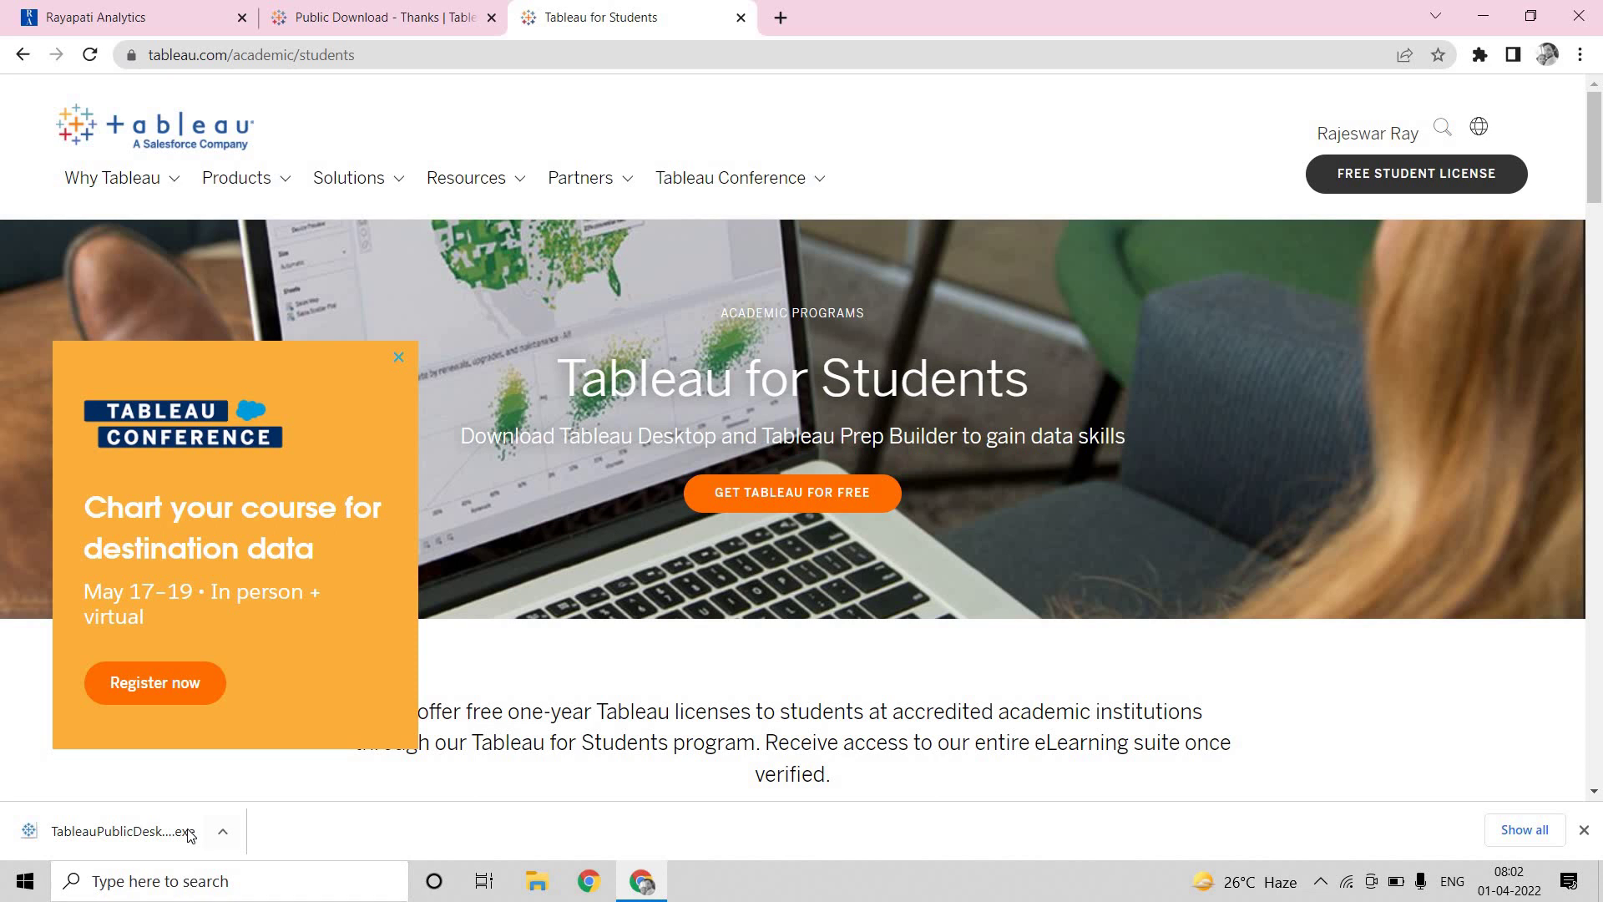
# Run the downloaded installer, accept the licence agreement, and install Tableau Public 2022.1
pyautogui.click(222, 831)
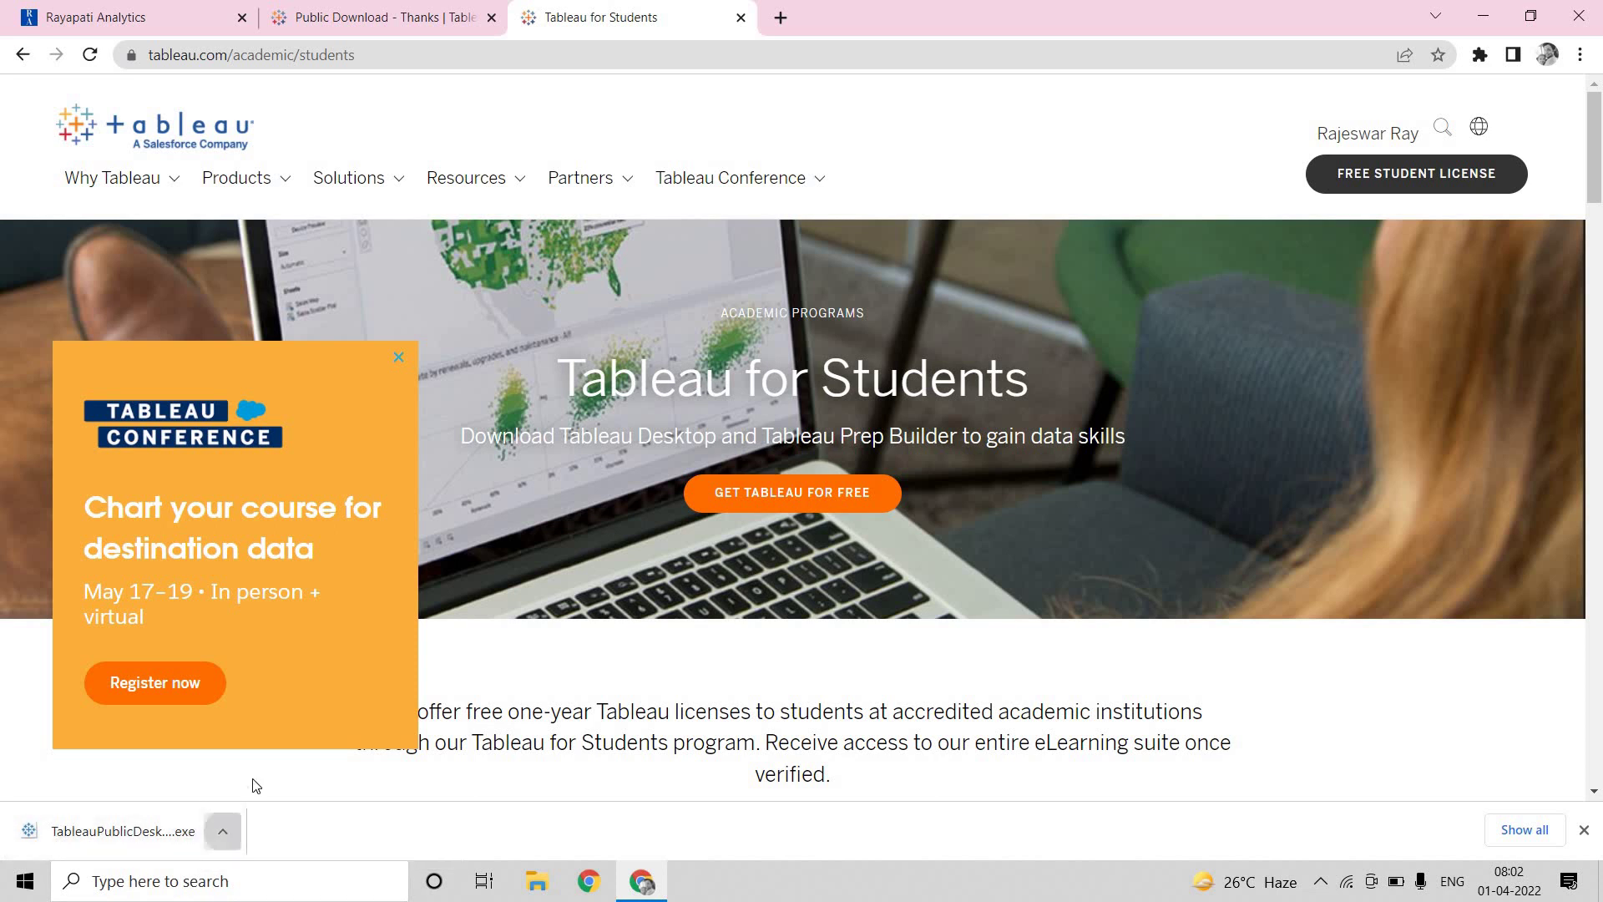
pyautogui.click(258, 703)
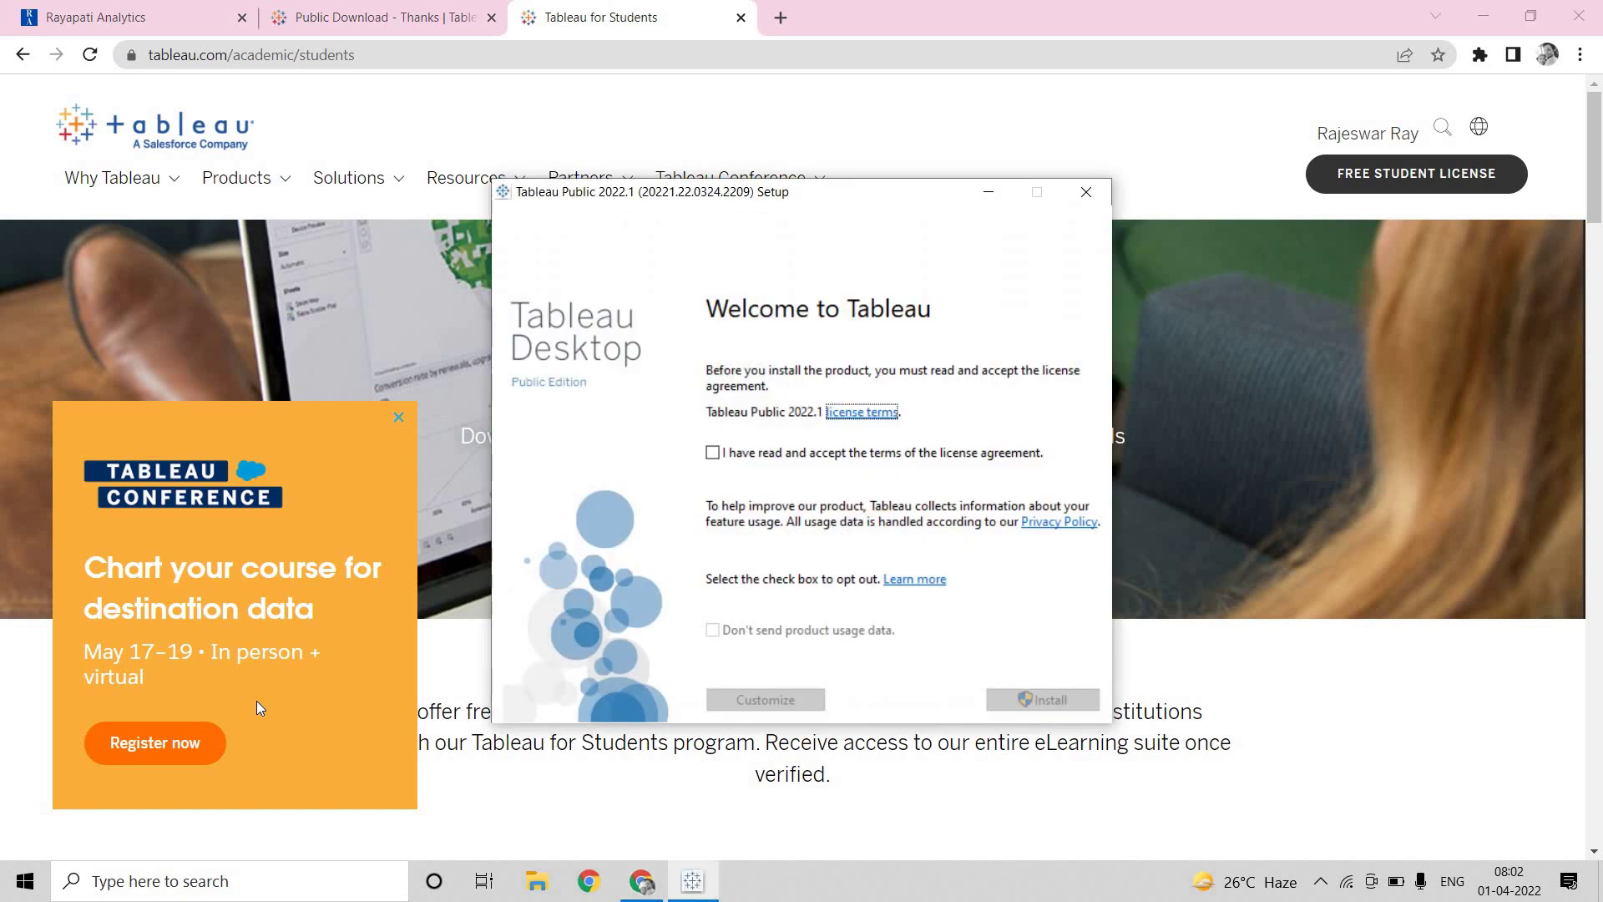
pyautogui.click(712, 452)
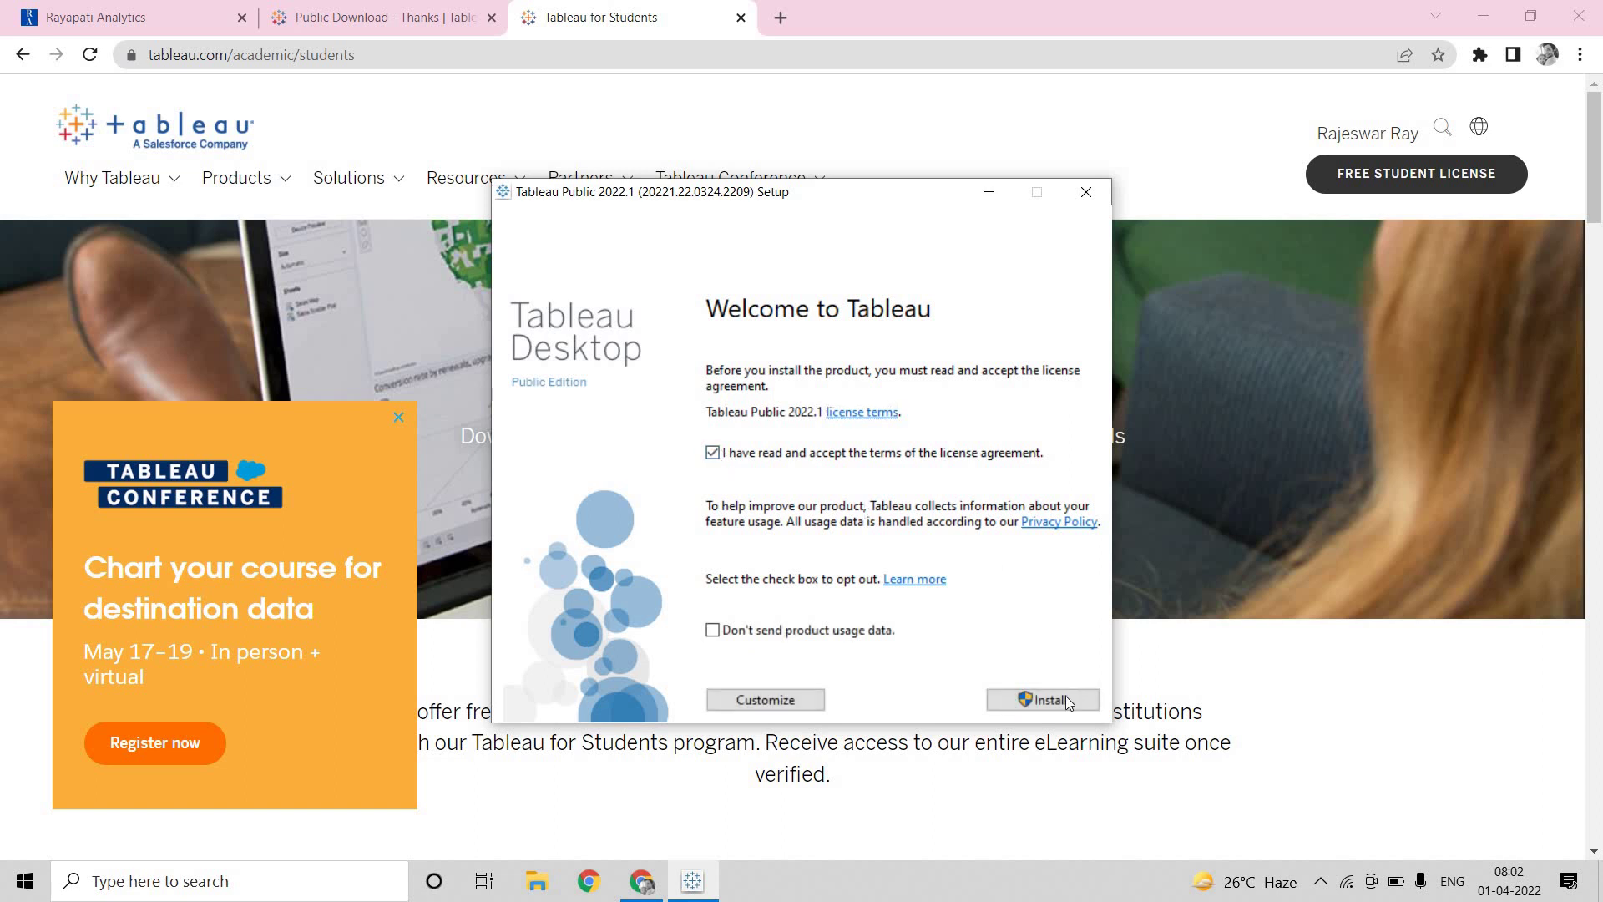
pyautogui.click(1068, 699)
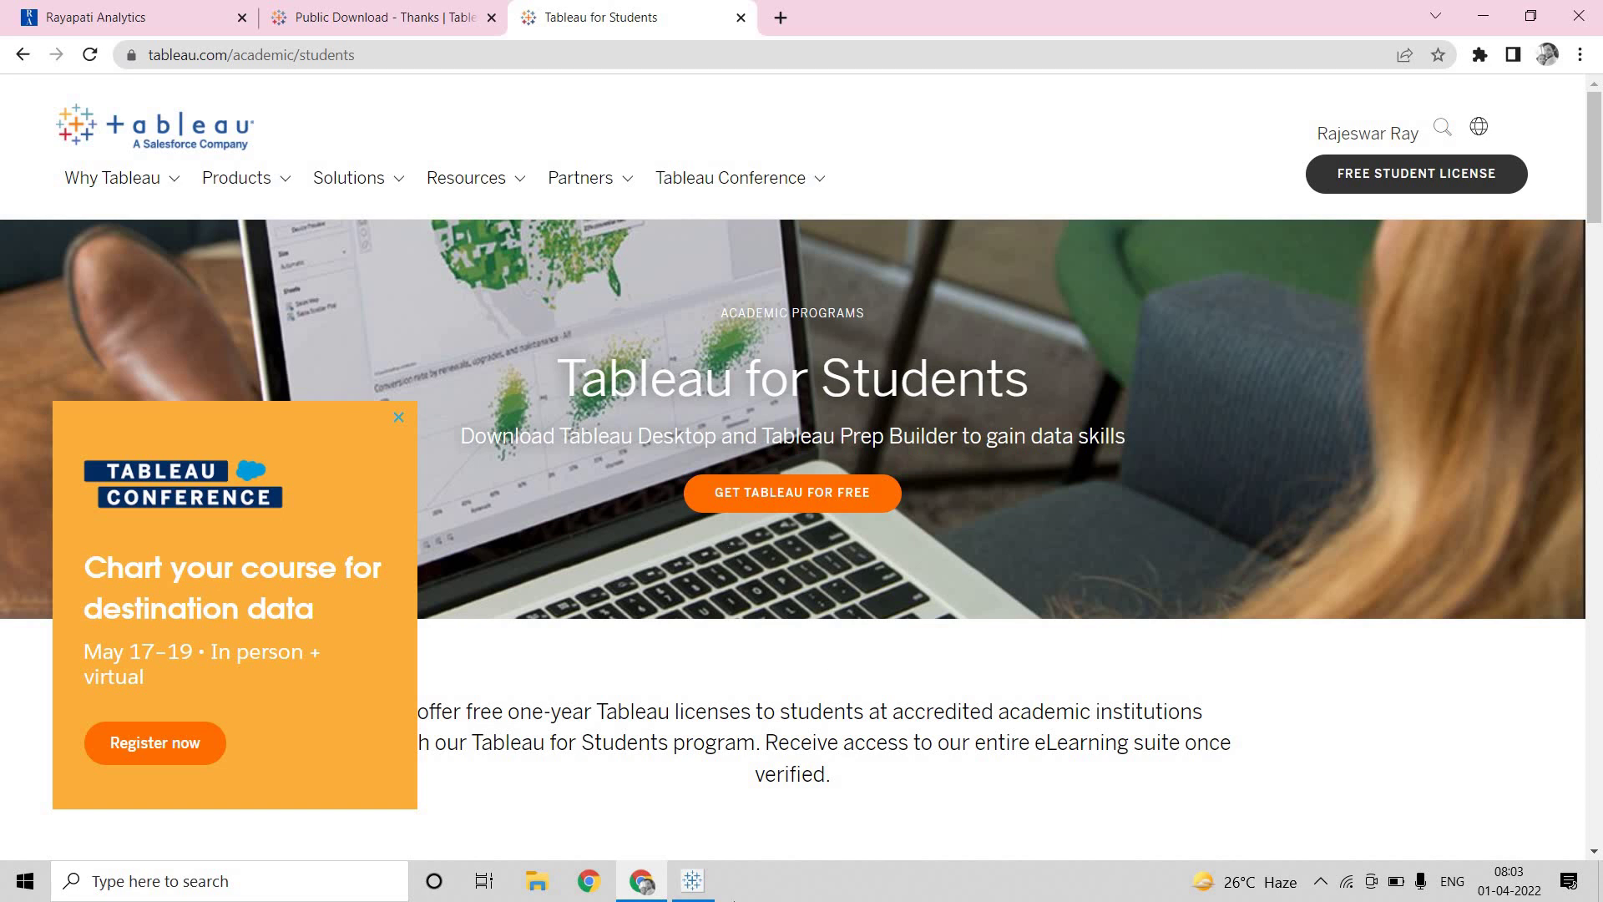
# Launch Tableau Public maximised and browse My Tableau Repository > Datasources > 2020.3 > en_US-US for Excel
pyautogui.click(694, 883)
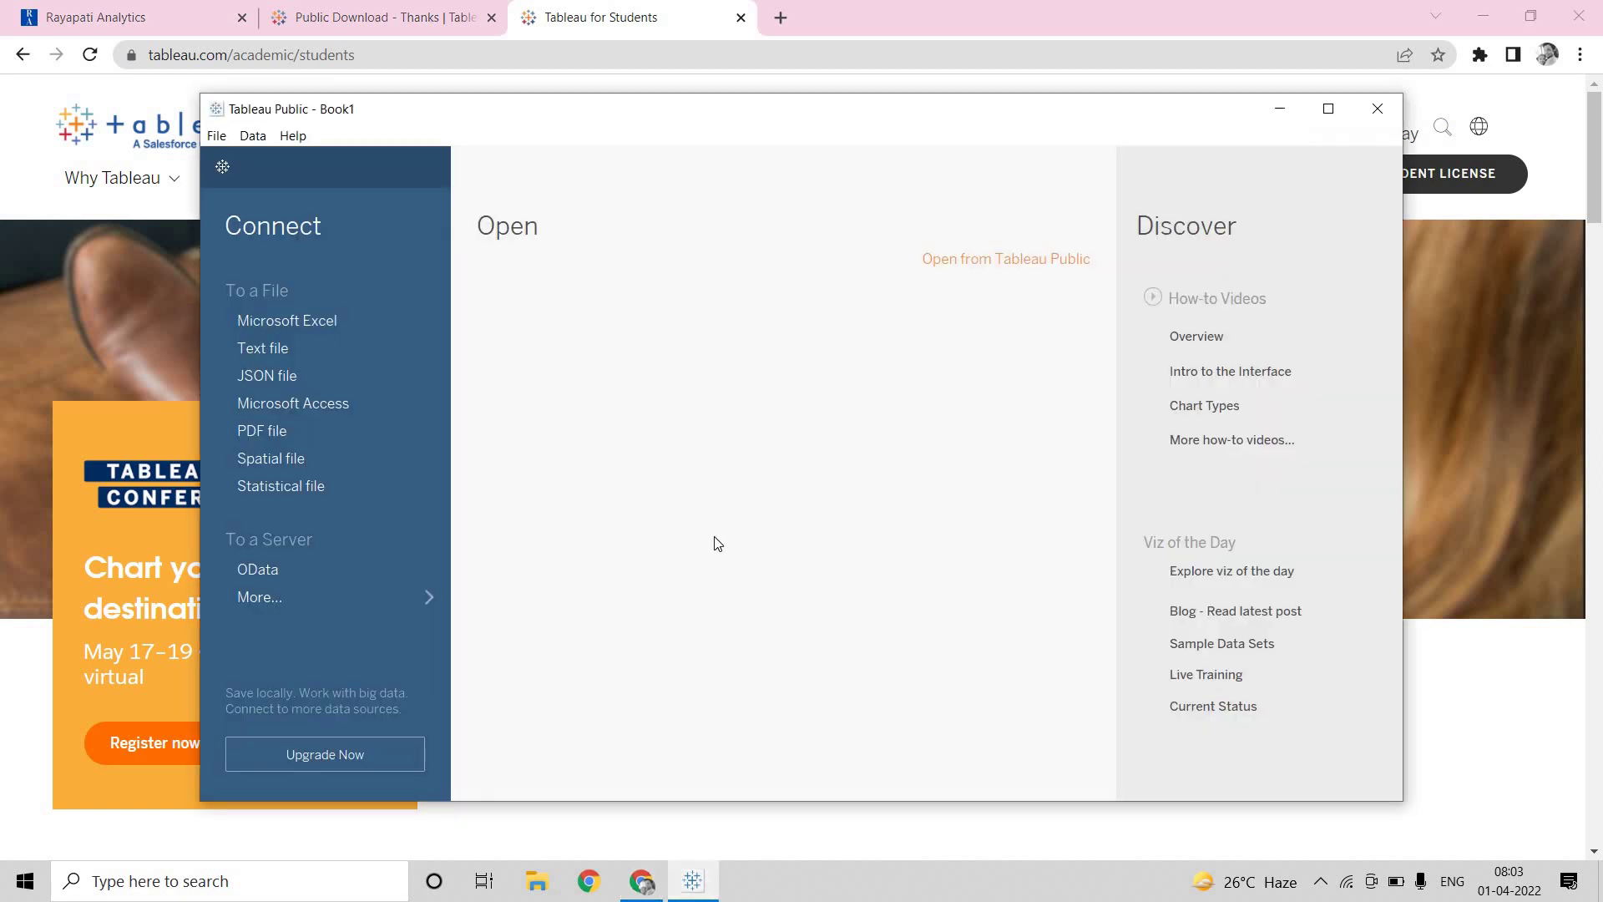
pyautogui.click(1329, 109)
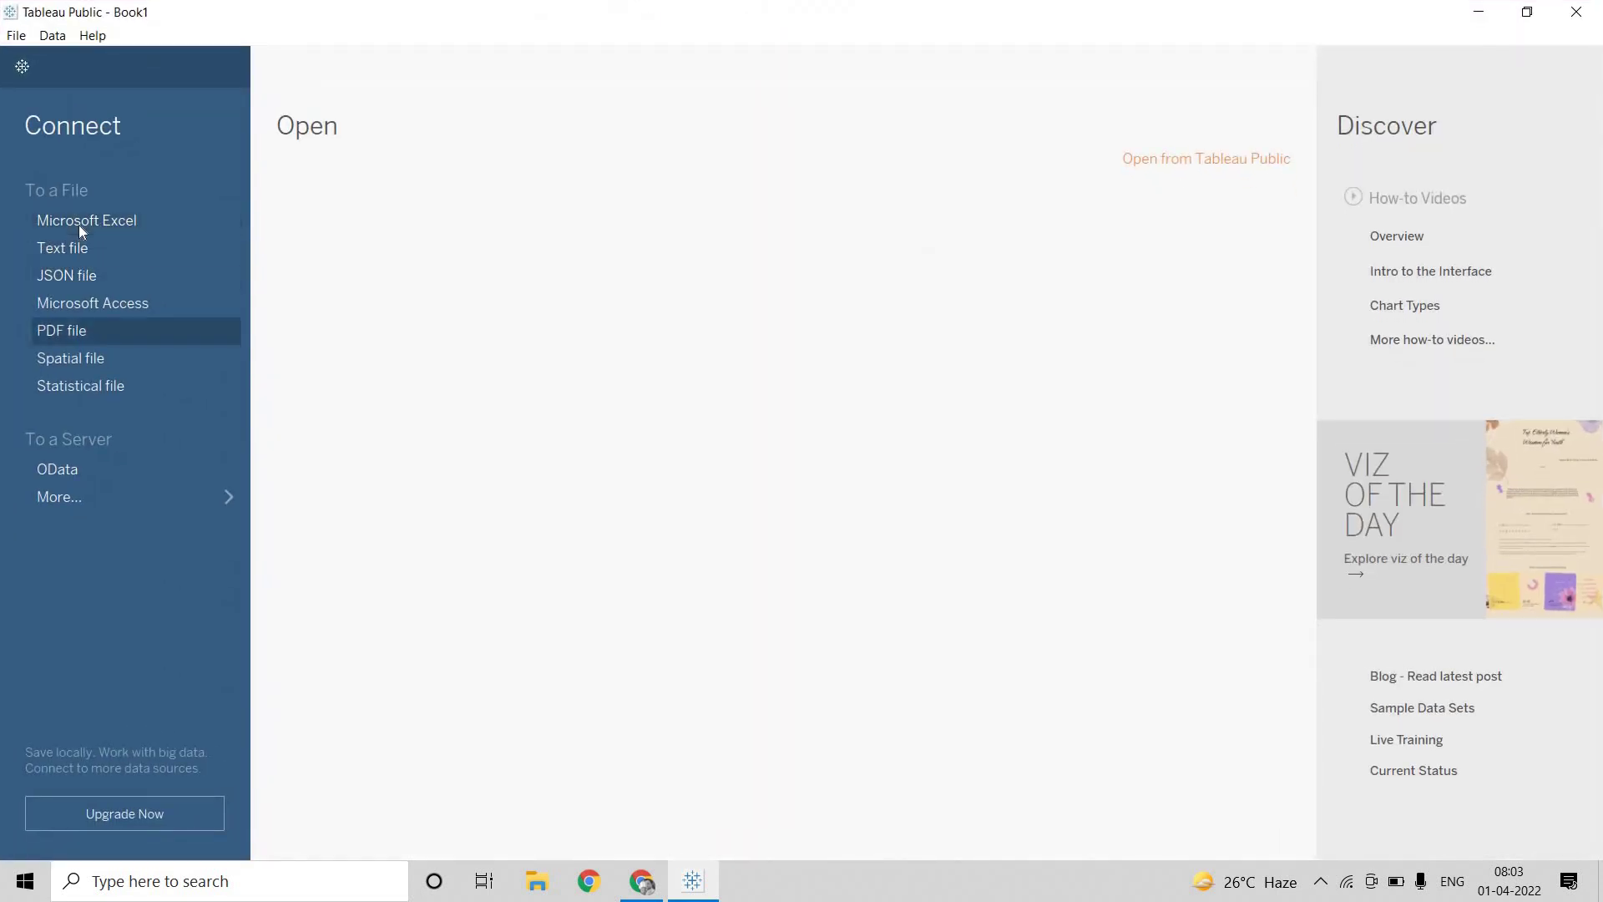
pyautogui.click(79, 226)
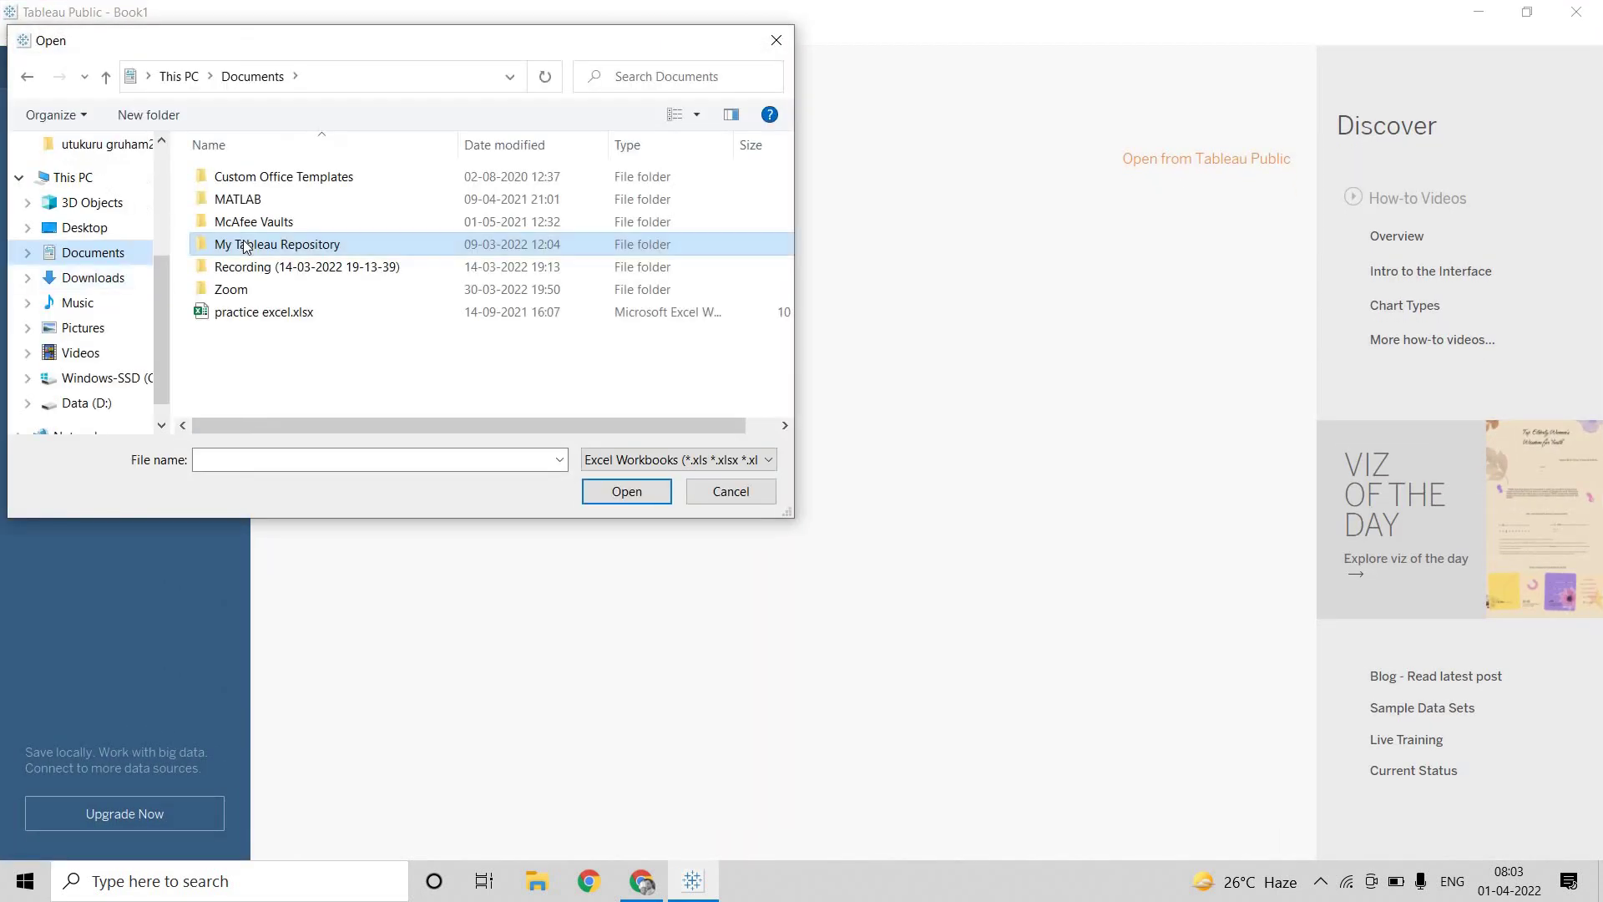
pyautogui.doubleClick(247, 244)
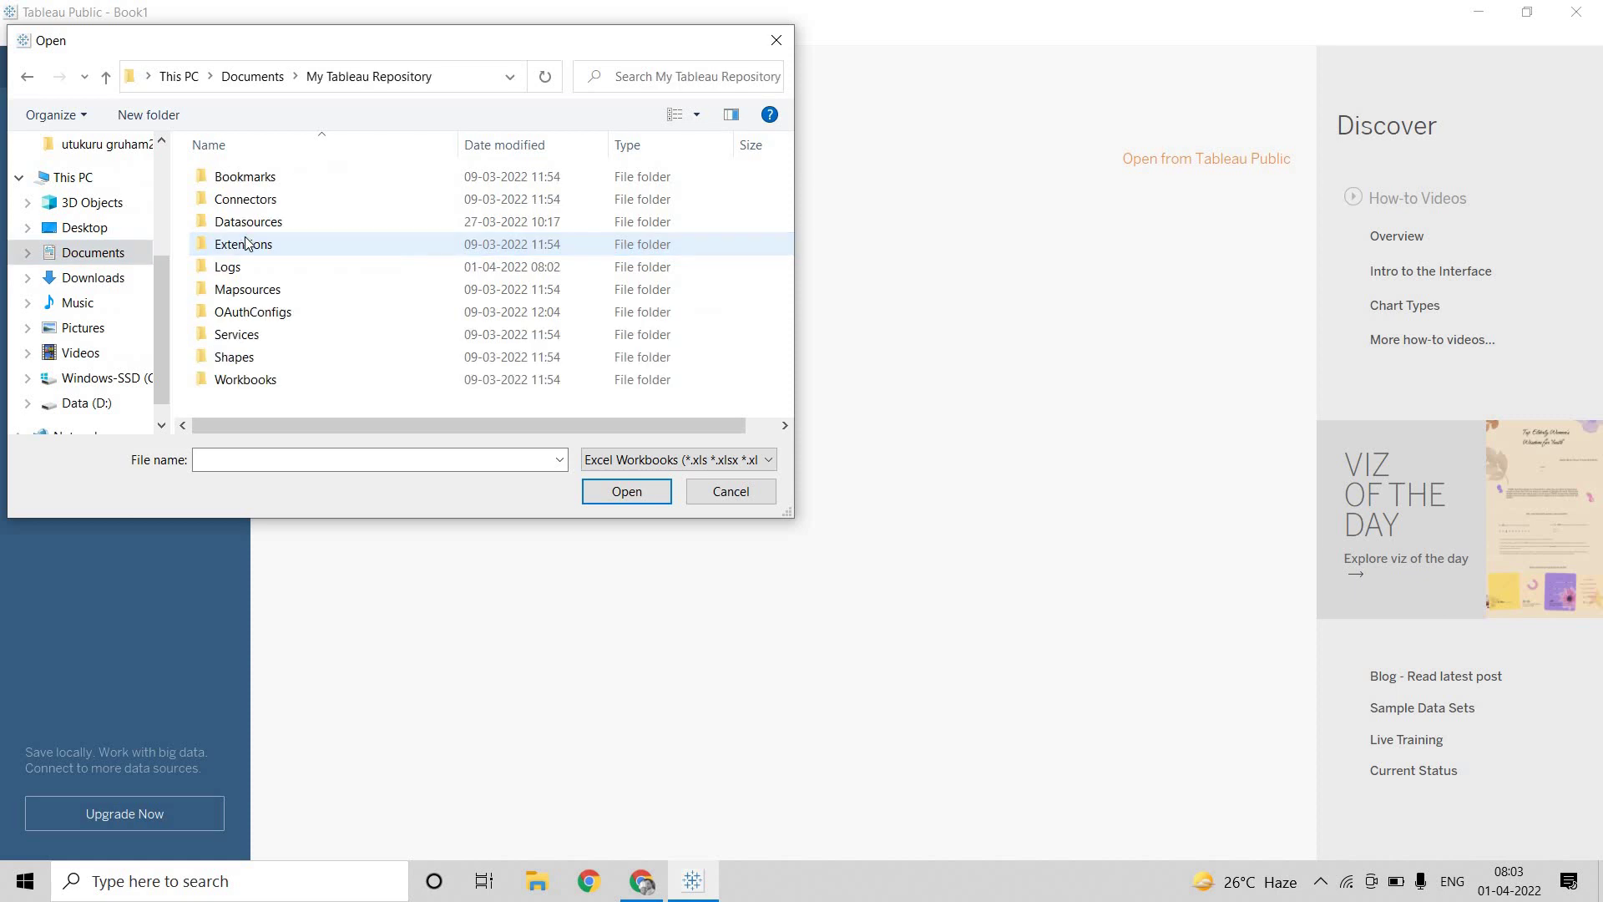
pyautogui.click(89, 254)
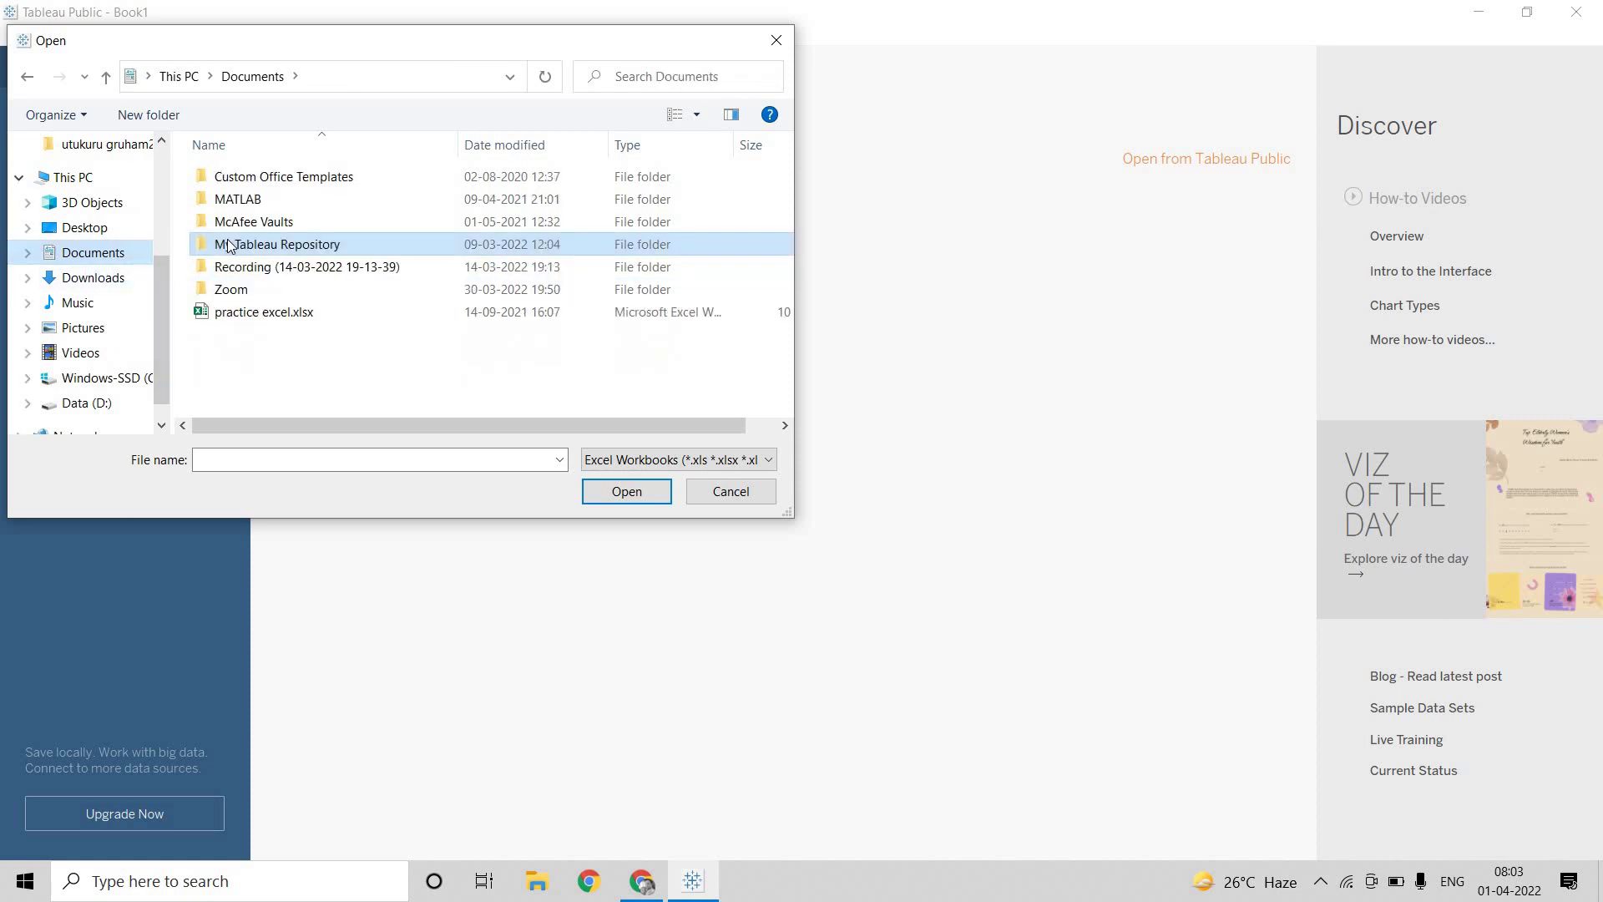
pyautogui.doubleClick(228, 244)
pyautogui.doubleClick(230, 222)
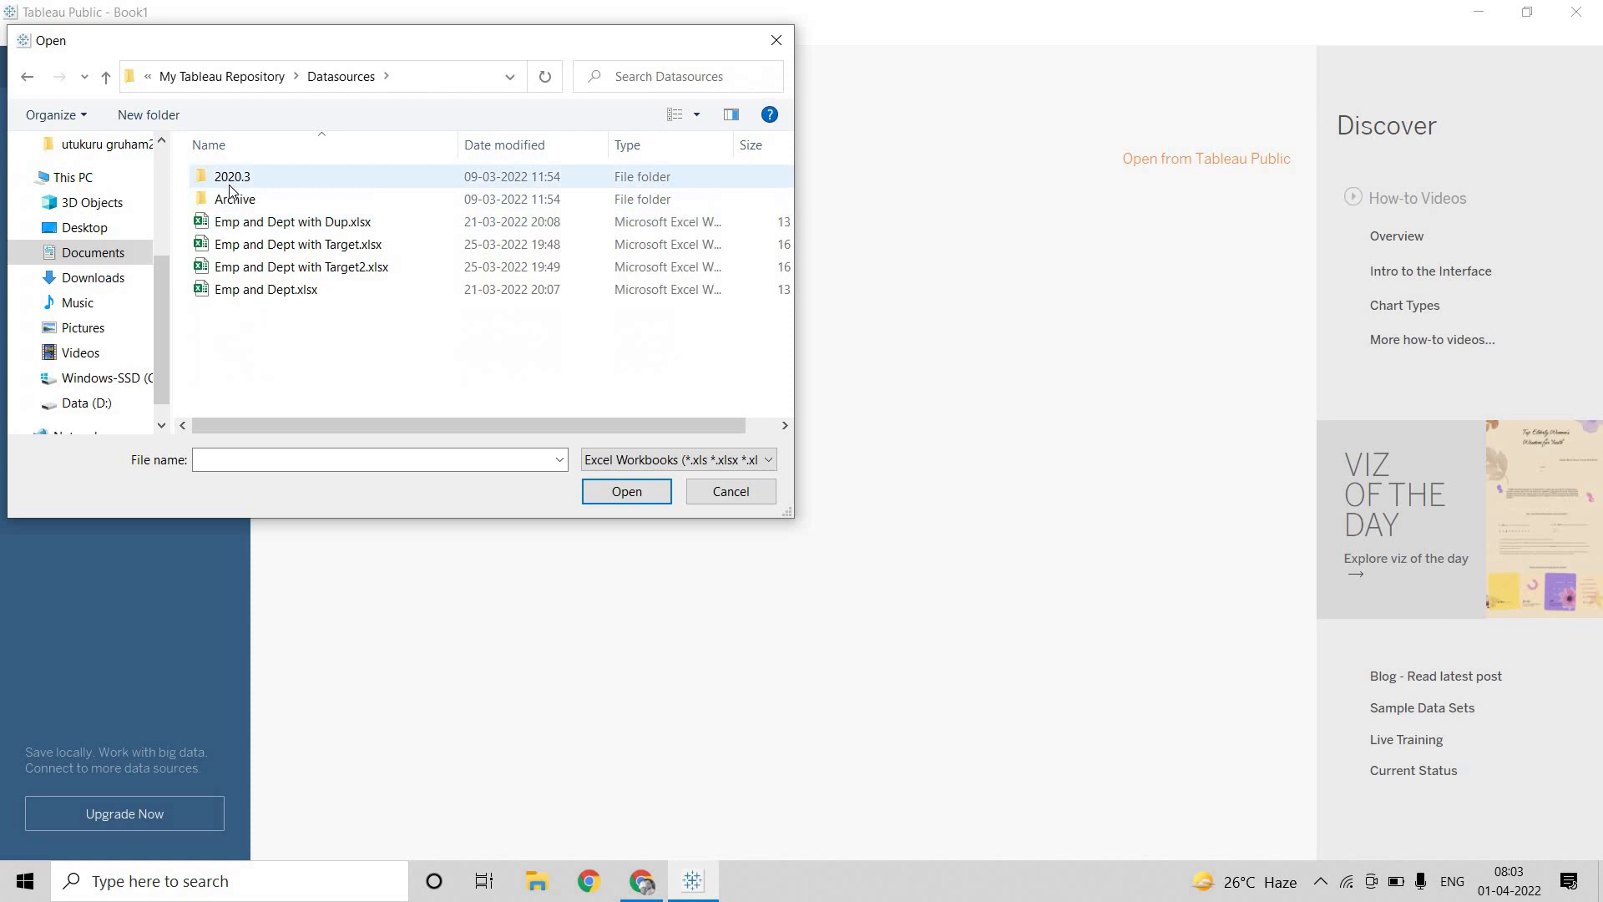
pyautogui.doubleClick(231, 179)
pyautogui.doubleClick(230, 178)
# Load Sample - Superstore.xls, add the Orders table, and go to Sheet 1
pyautogui.click(234, 181)
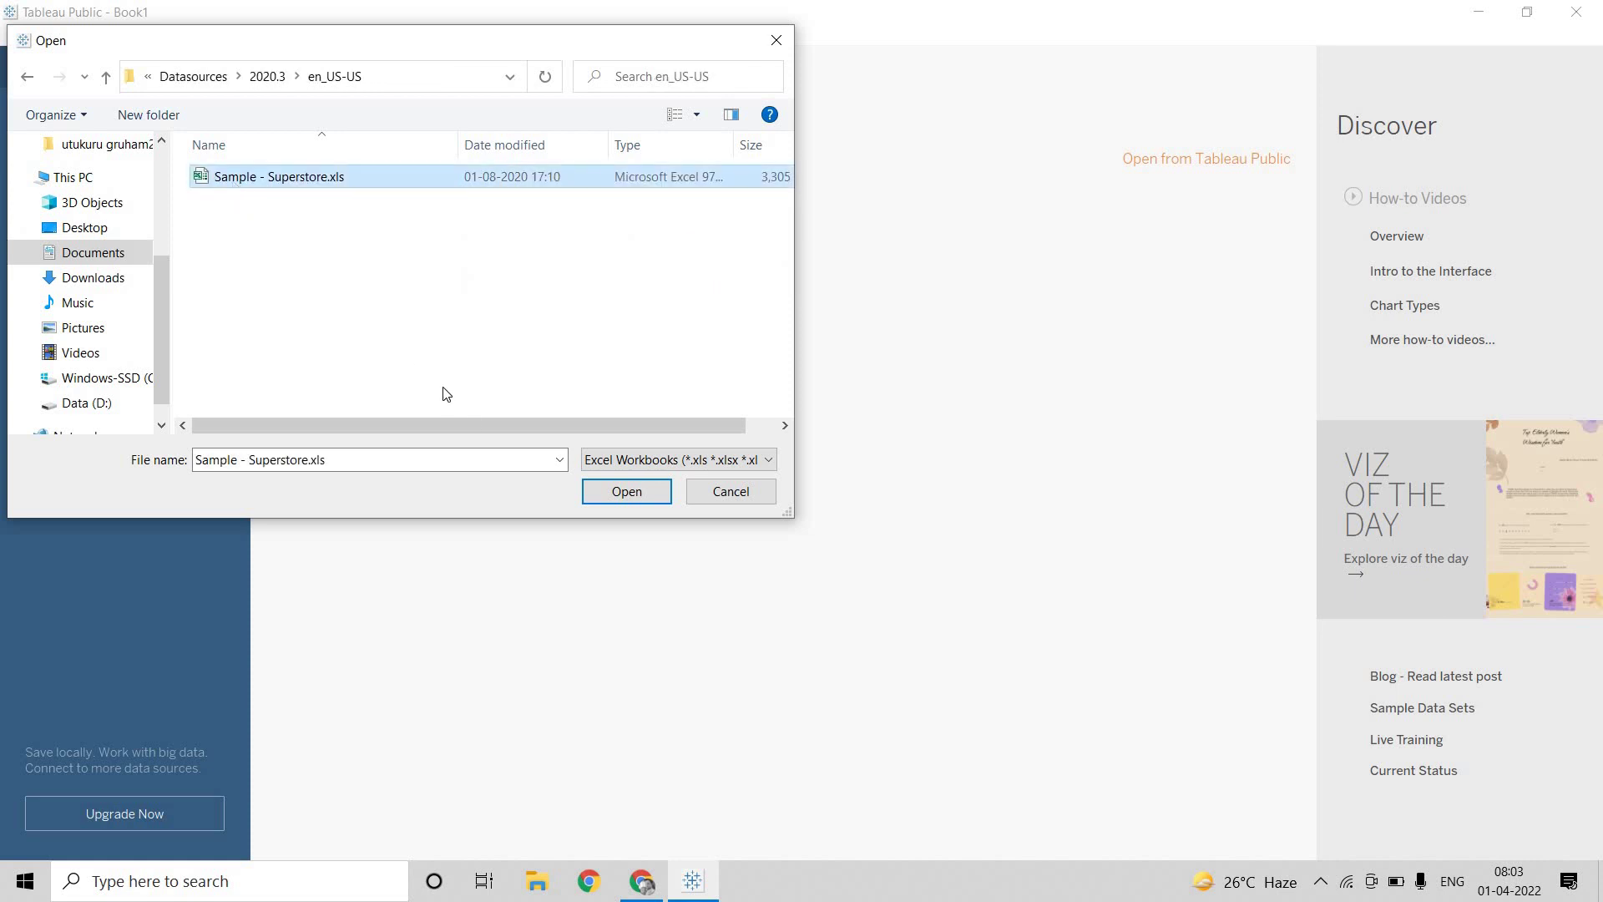
pyautogui.doubleClick(392, 184)
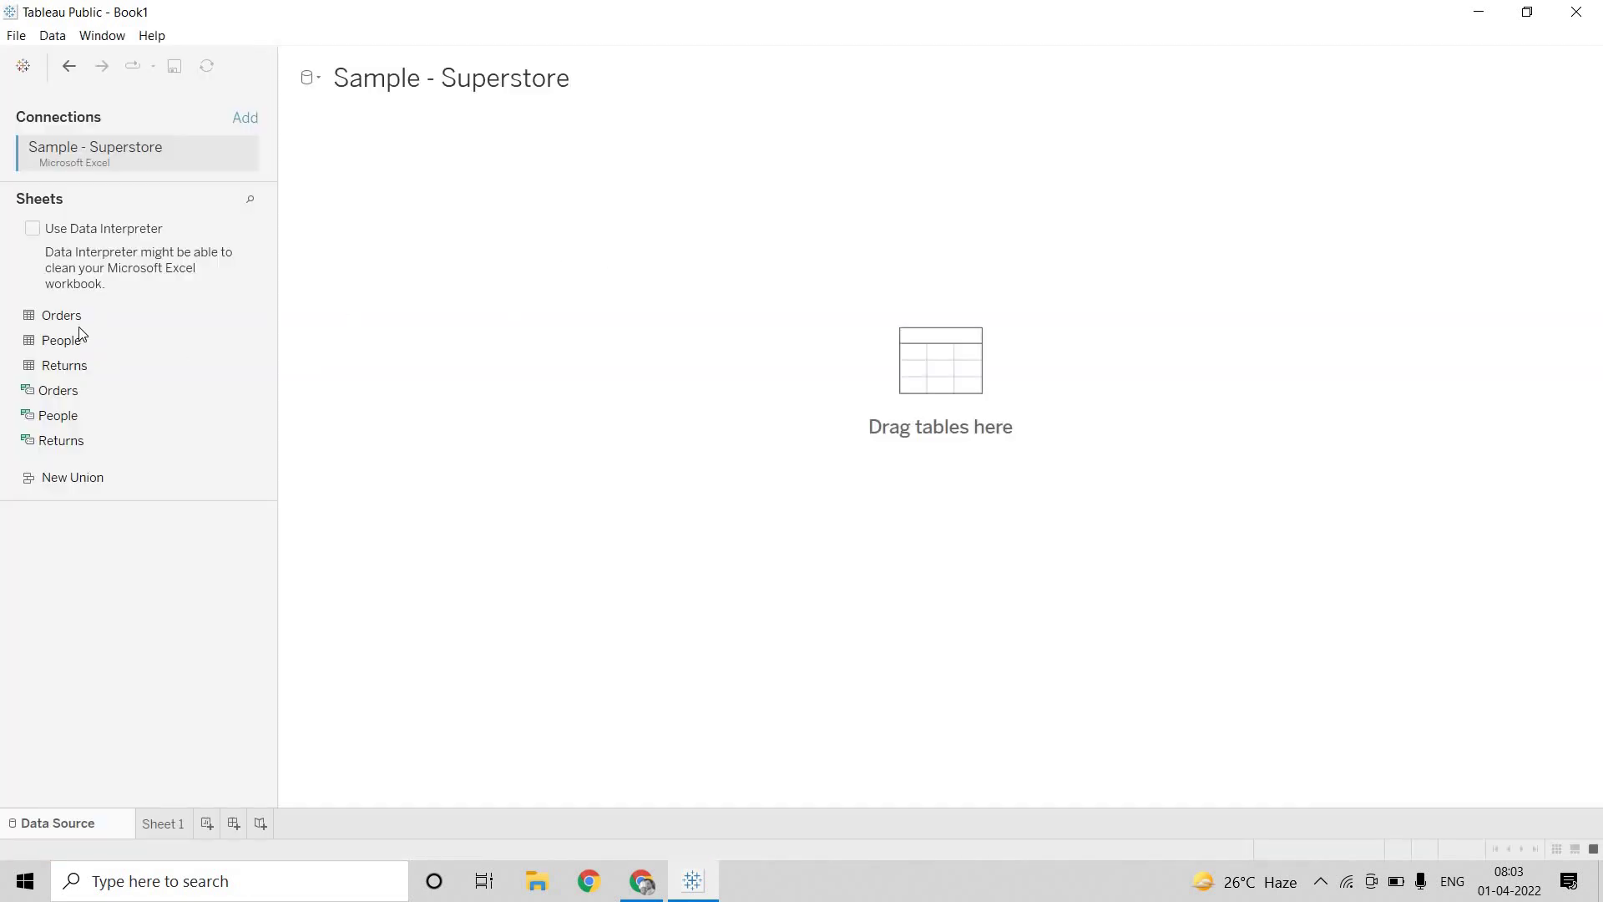
pyautogui.moveTo(78, 324); pyautogui.dragTo(540, 222)
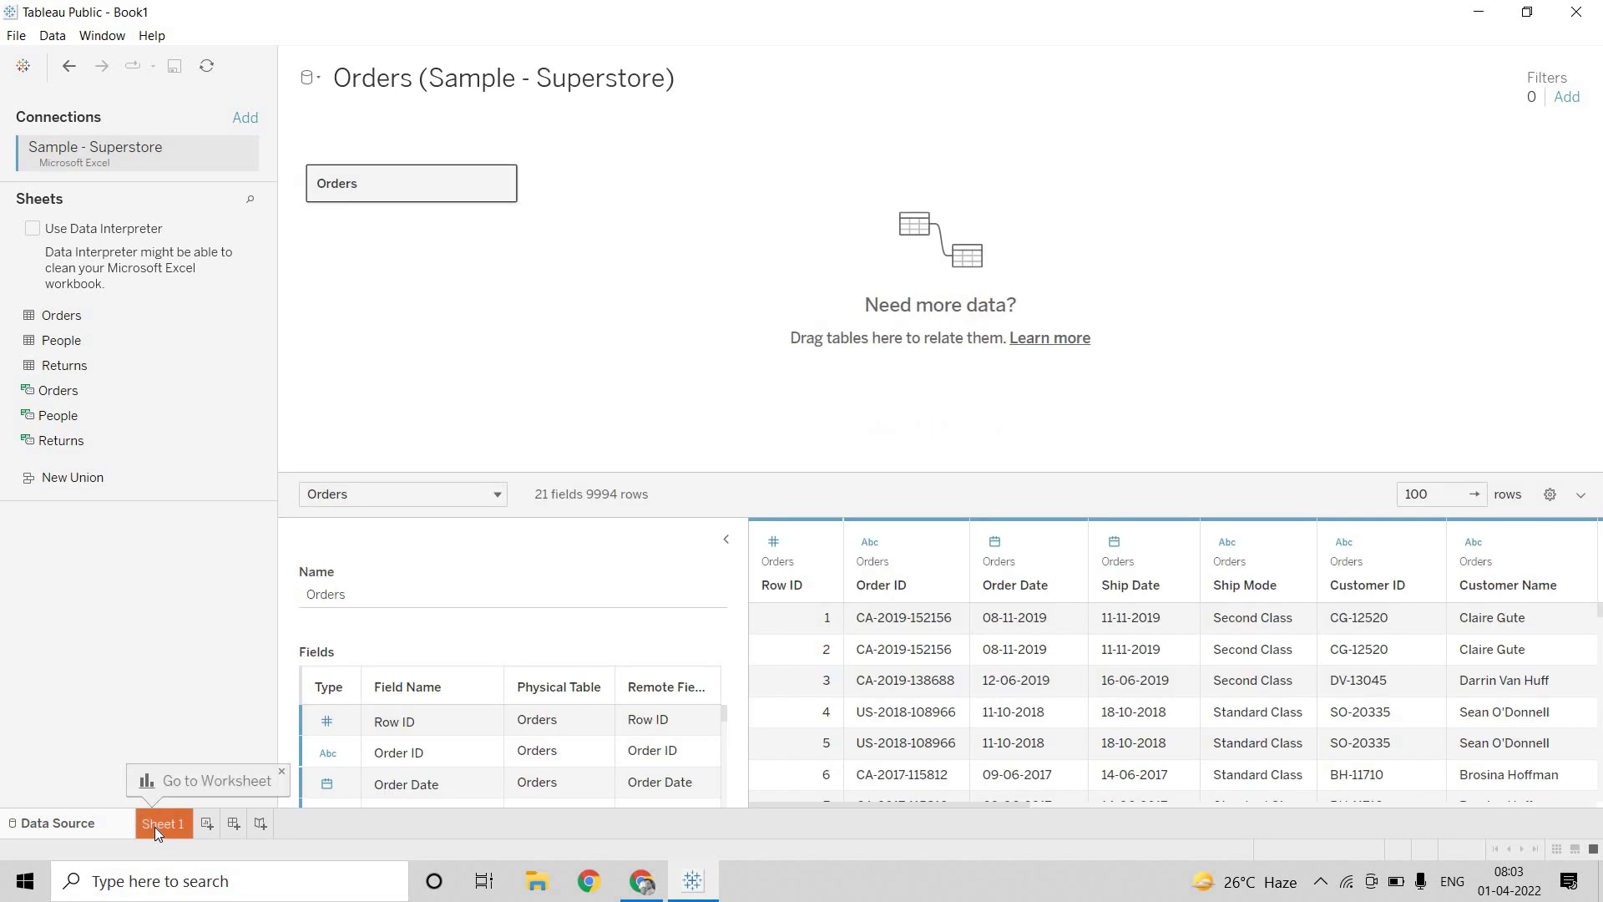
pyautogui.click(162, 830)
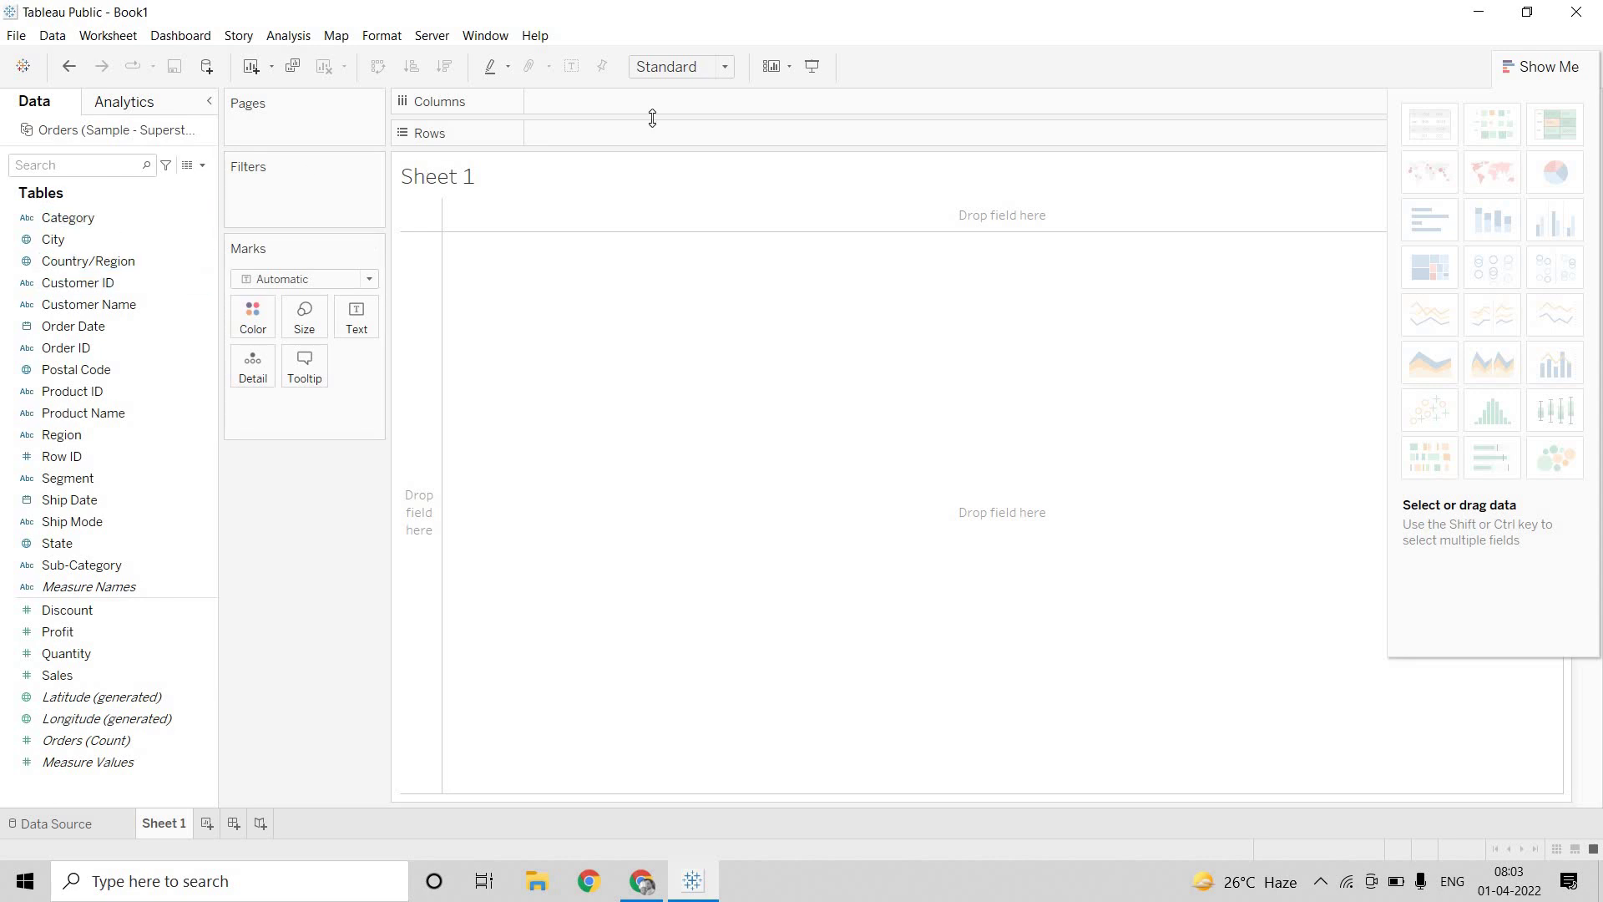
pyautogui.click(17, 36)
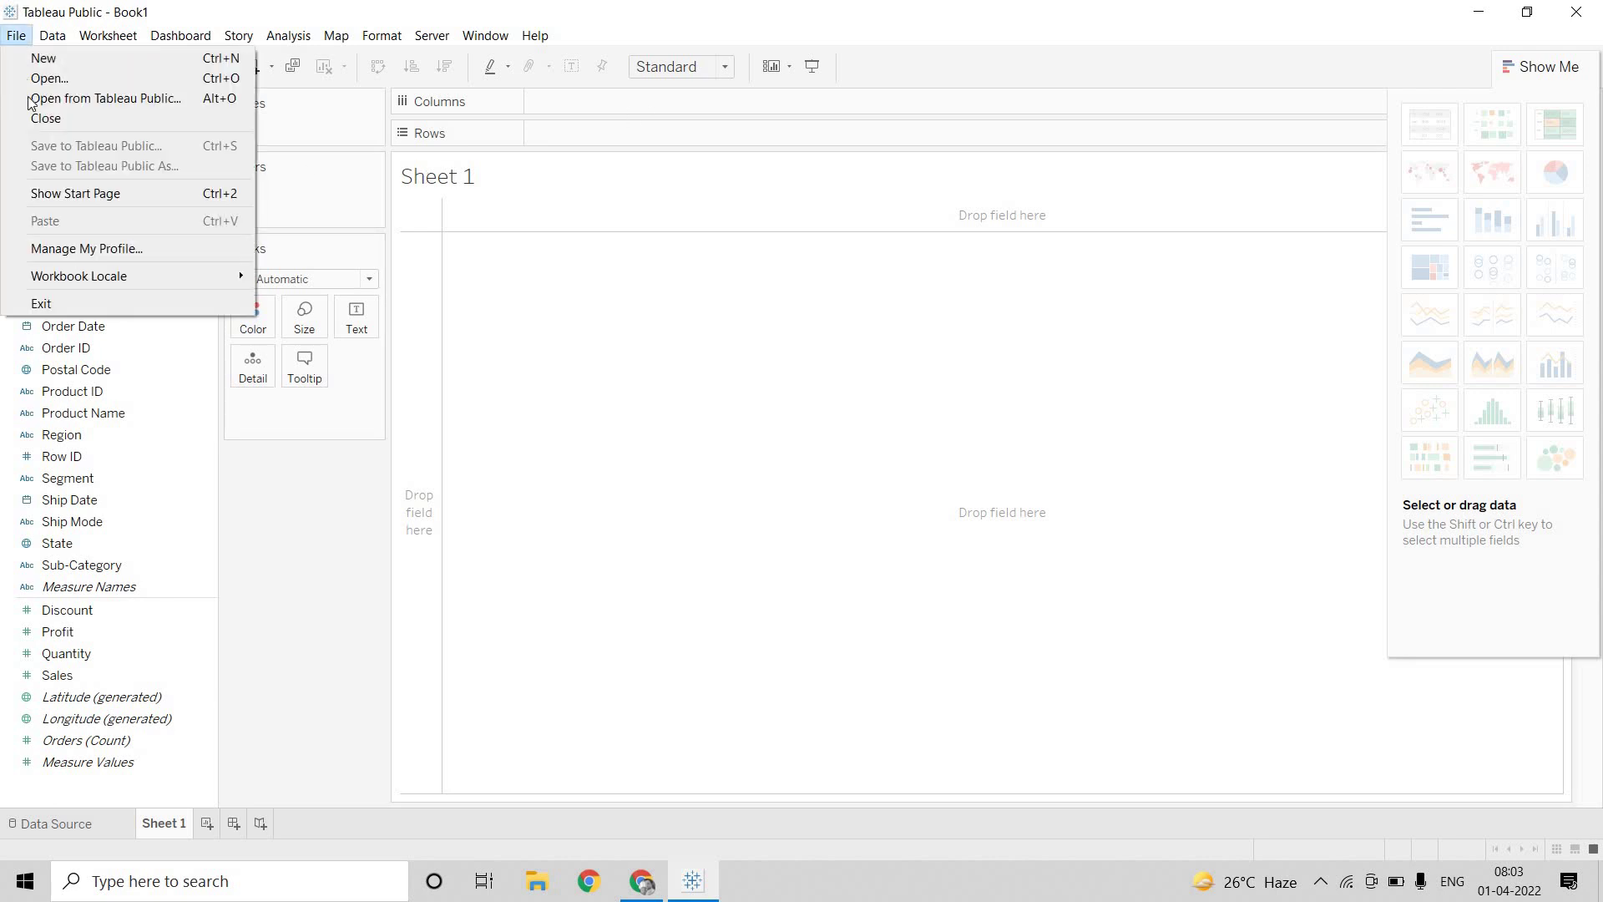
pyautogui.click(52, 36)
pyautogui.moveTo(16, 35)
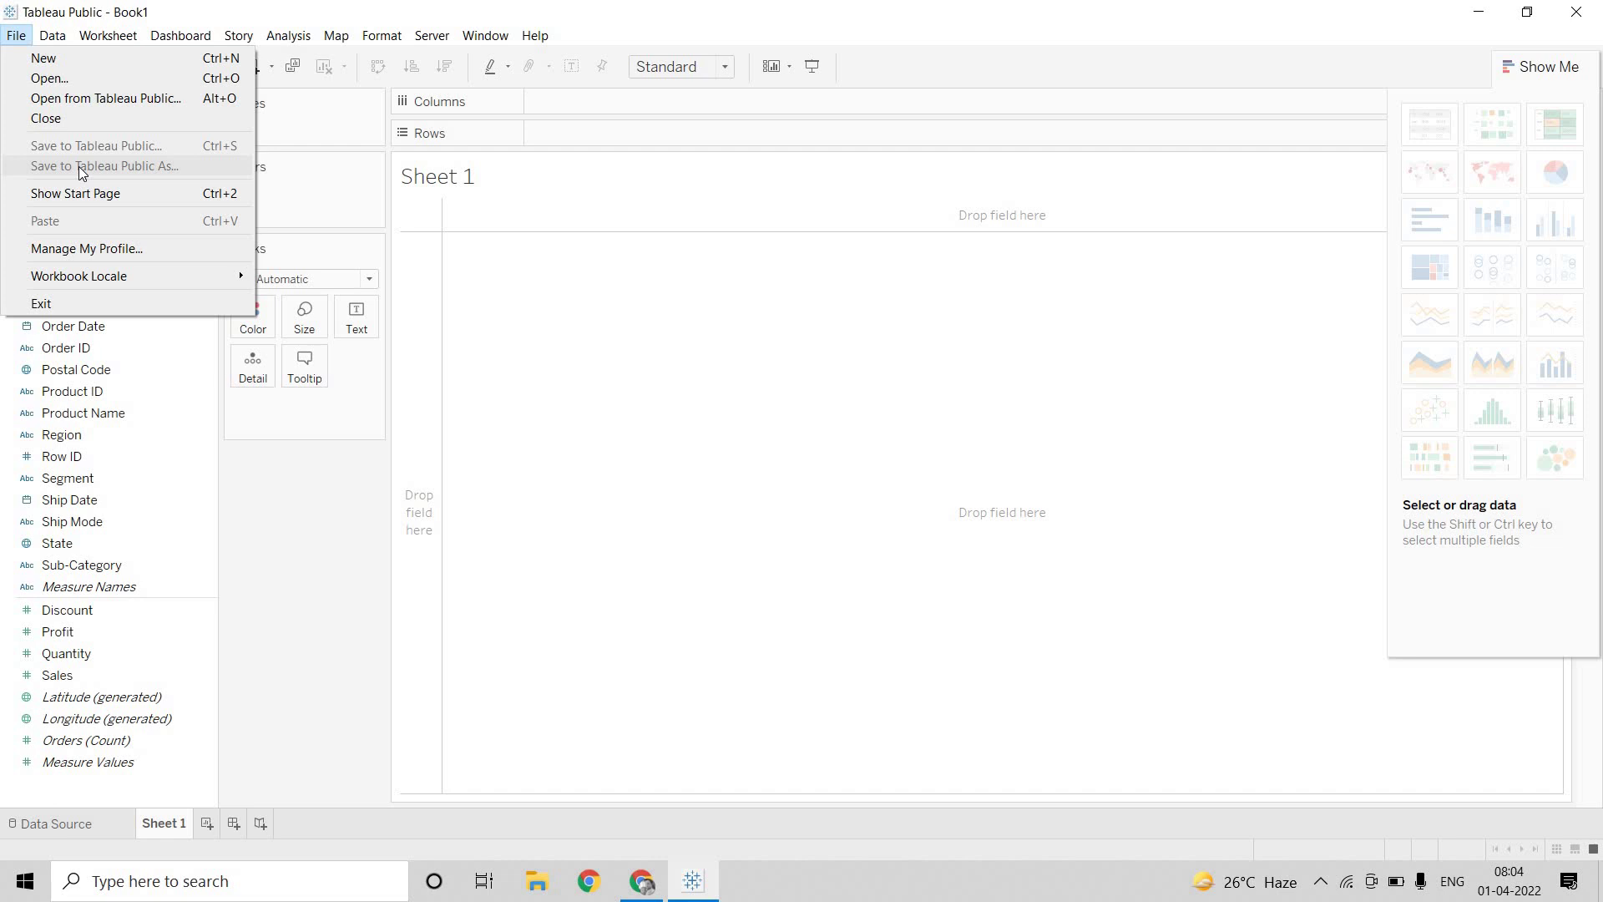
# Chart SUM(Sales) by YEAR(Order Date) as lines, then choose File > Save to Tableau Public
pyautogui.click(264, 257)
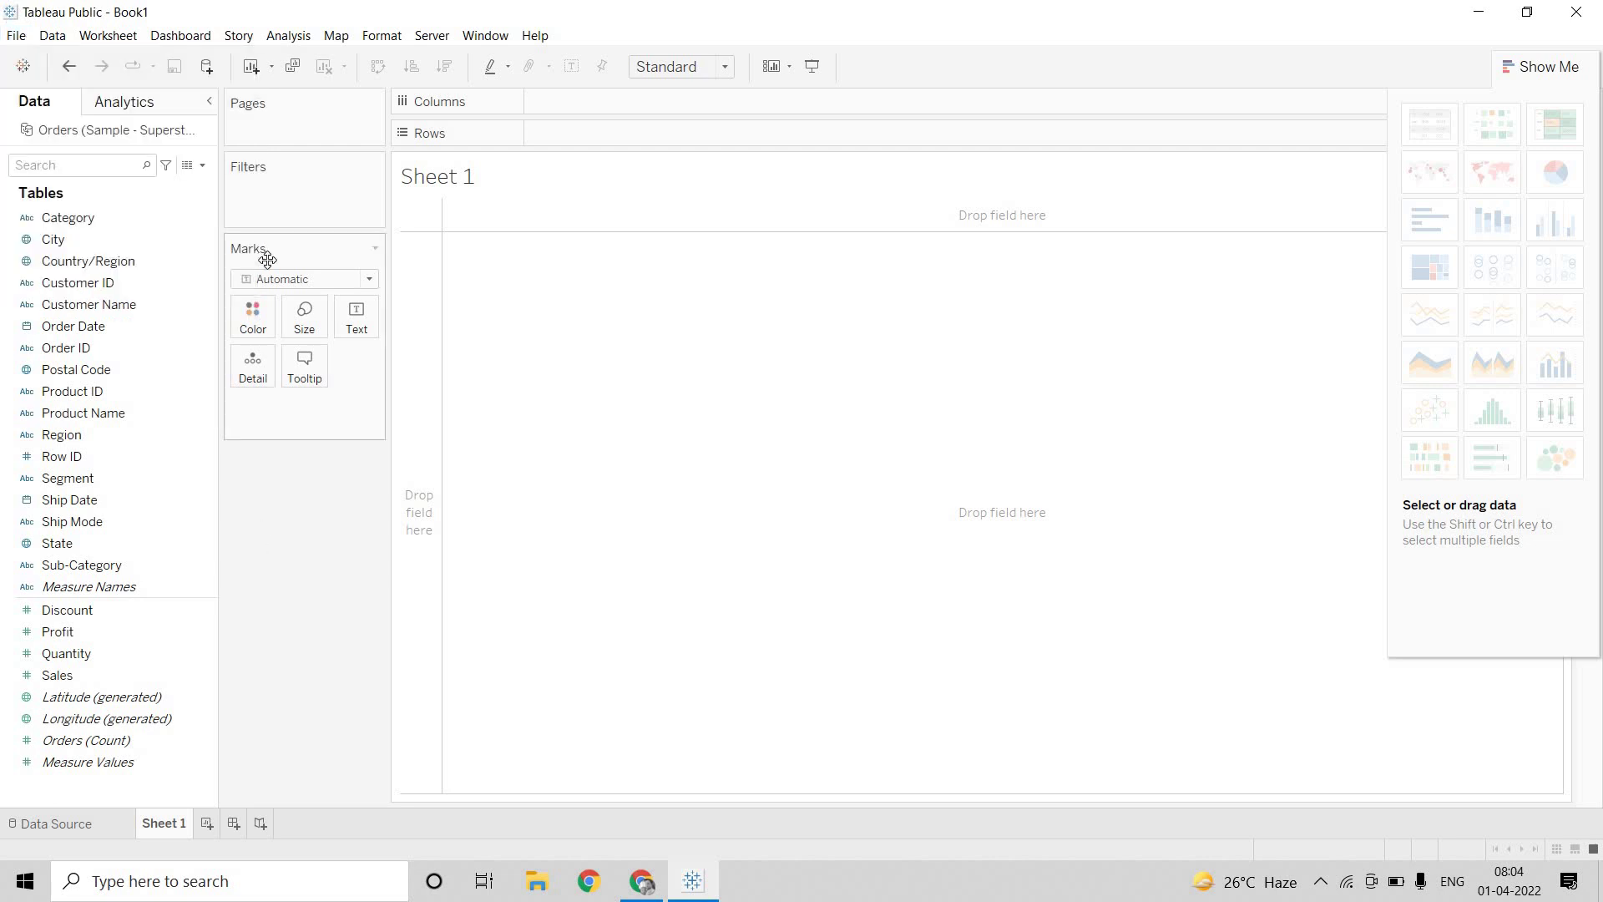
pyautogui.moveTo(79, 326); pyautogui.dragTo(656, 127)
pyautogui.moveTo(56, 675); pyautogui.dragTo(613, 107)
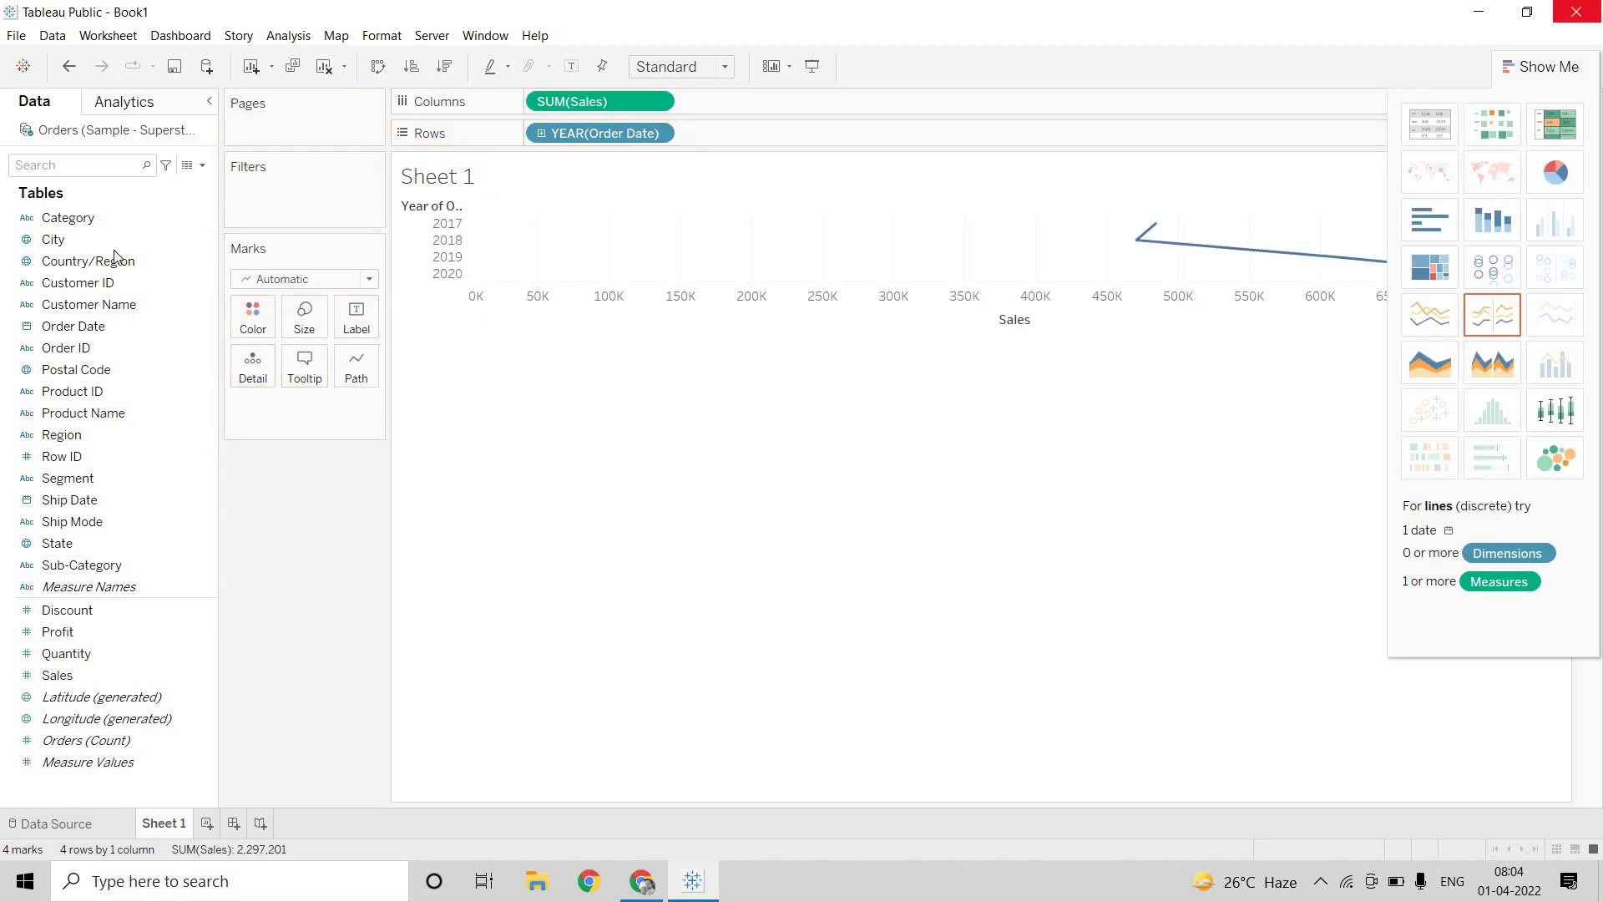
pyautogui.click(19, 39)
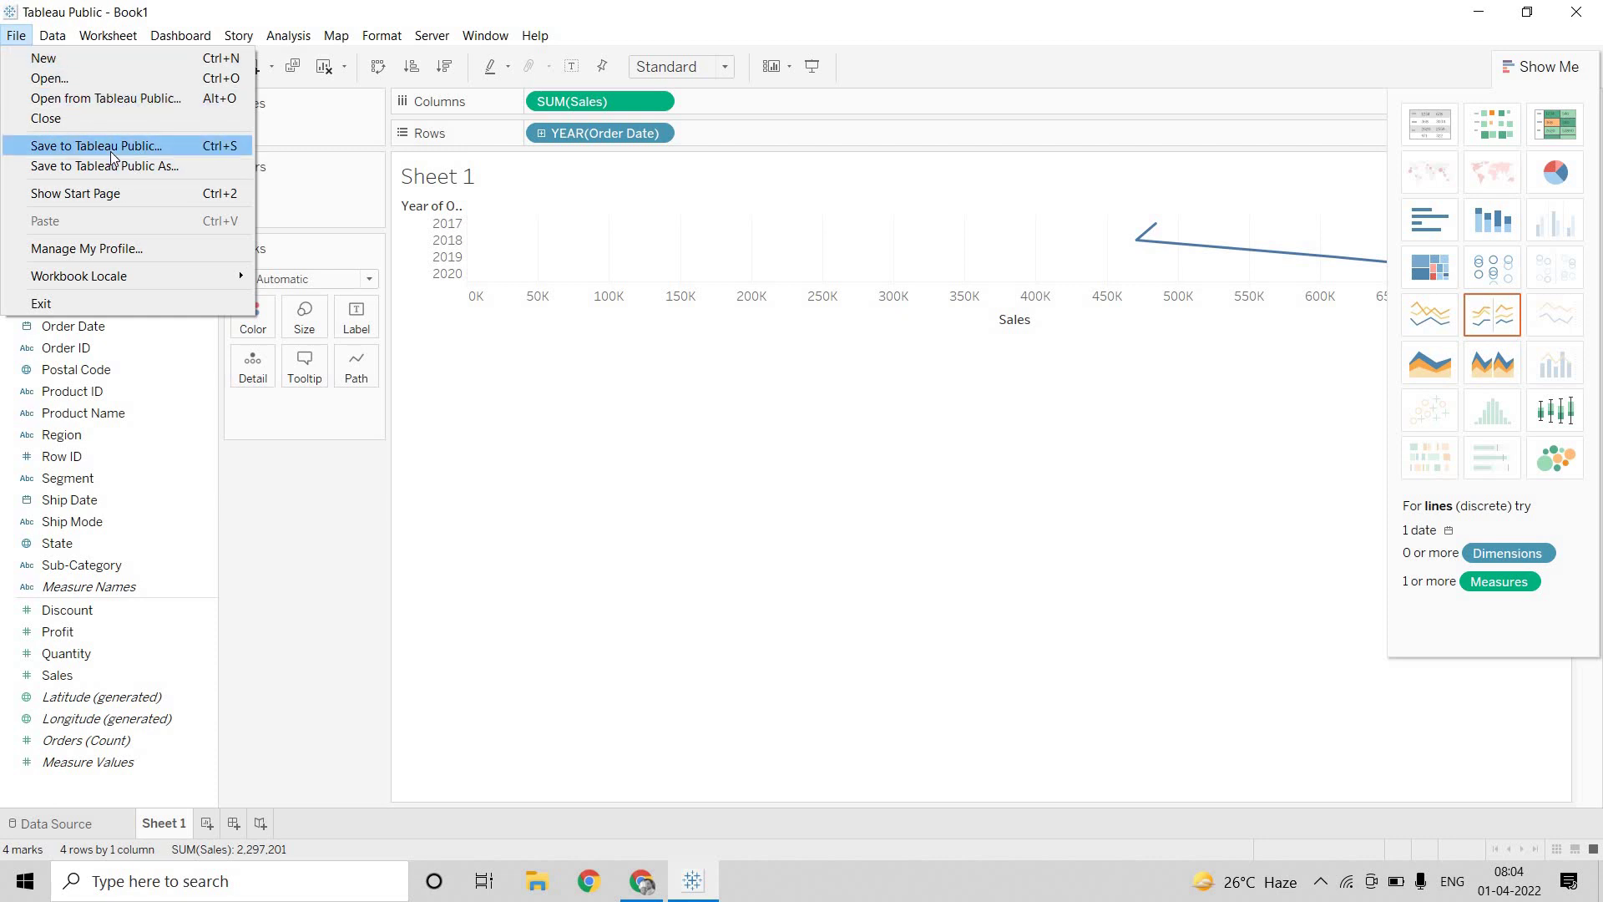
pyautogui.click(110, 152)
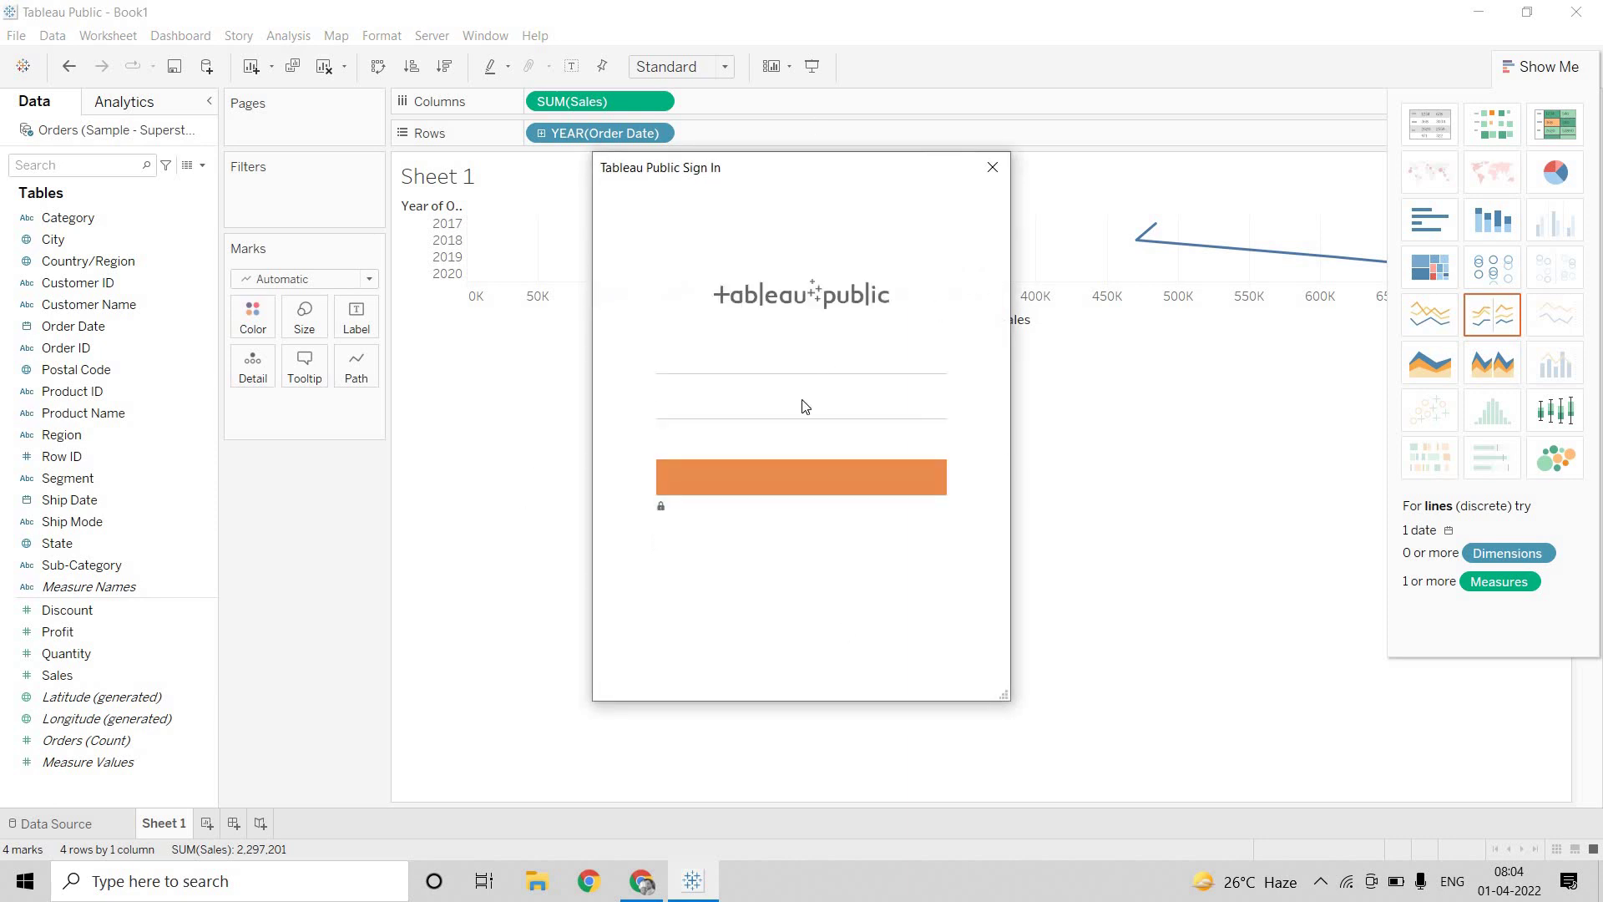
# In a new Chrome tab, search for 'tableau public login' using the address-bar suggestion
pyautogui.click(642, 881)
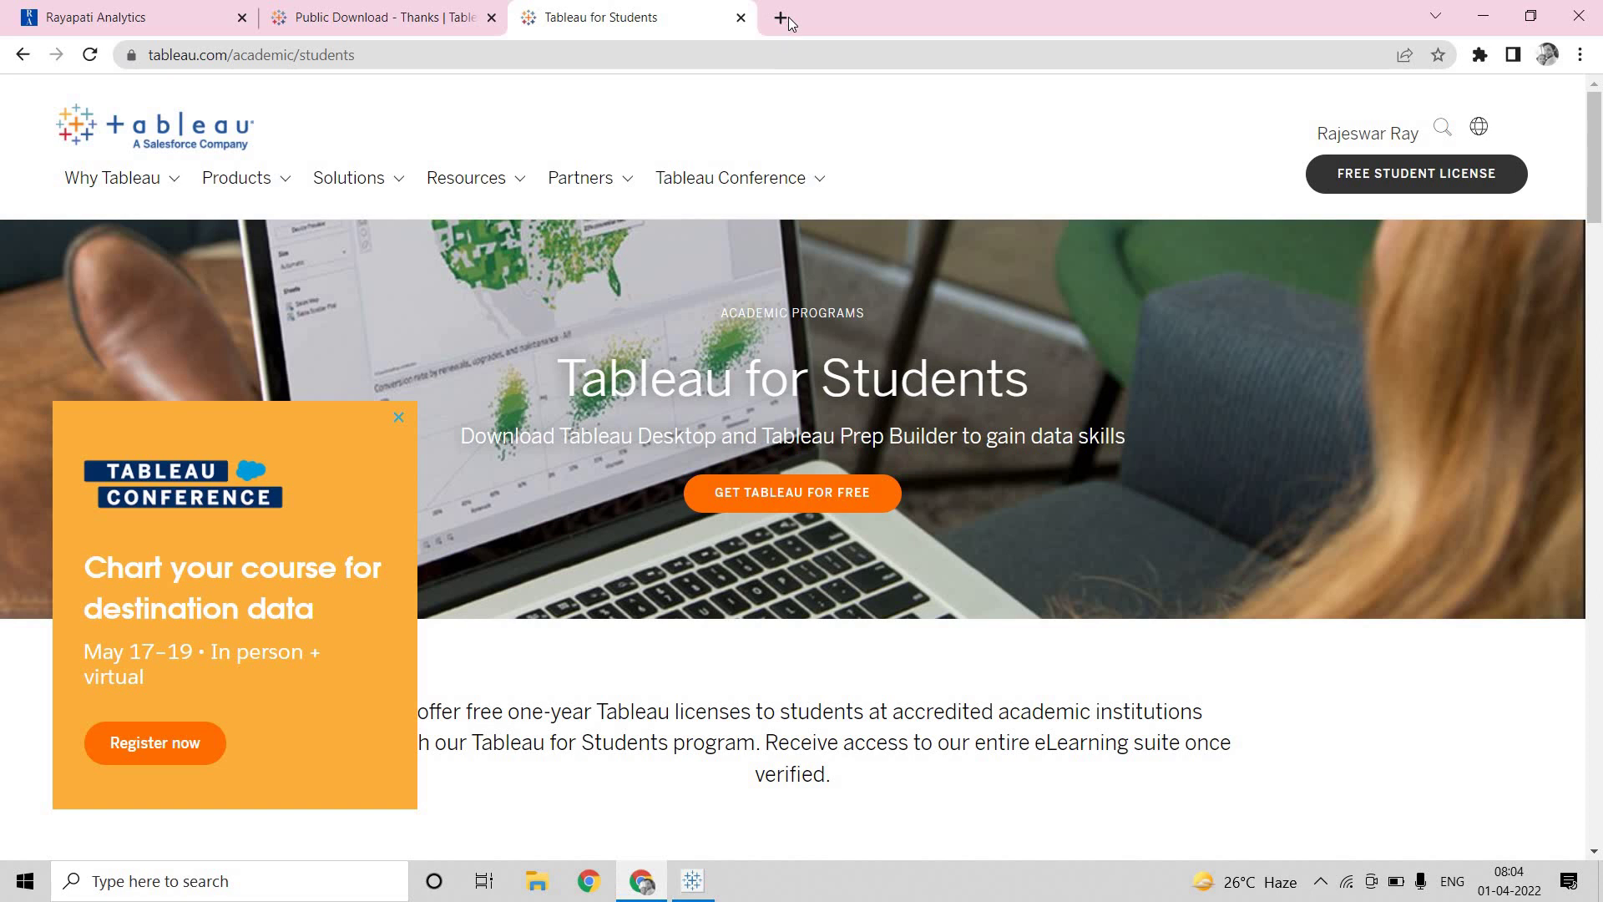
pyautogui.click(789, 21)
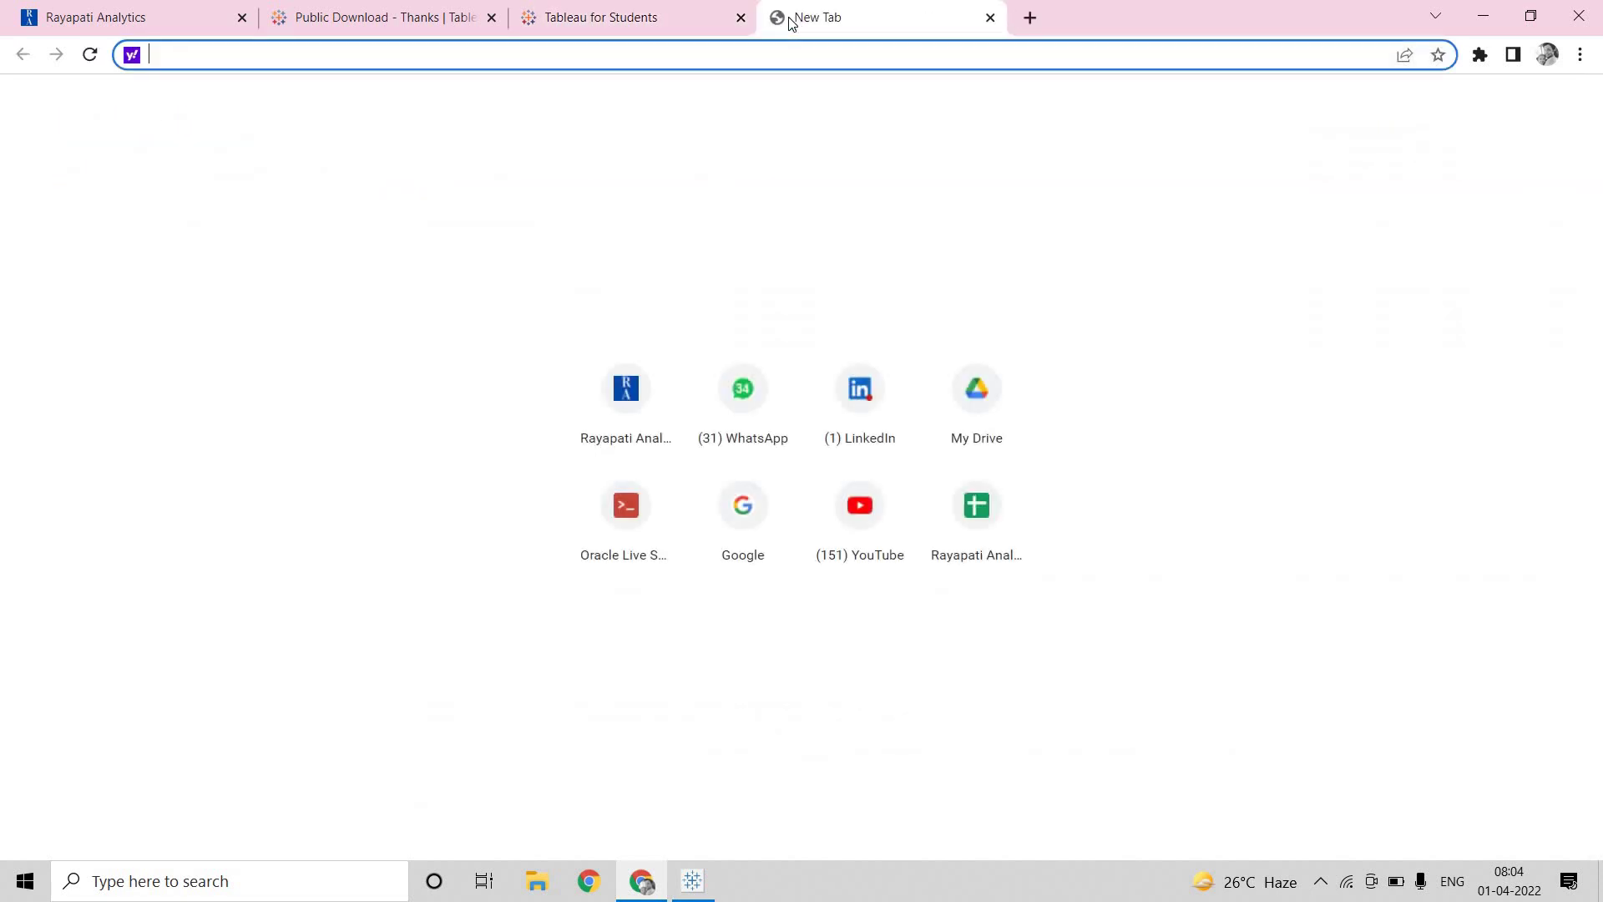
pyautogui.write('tab')
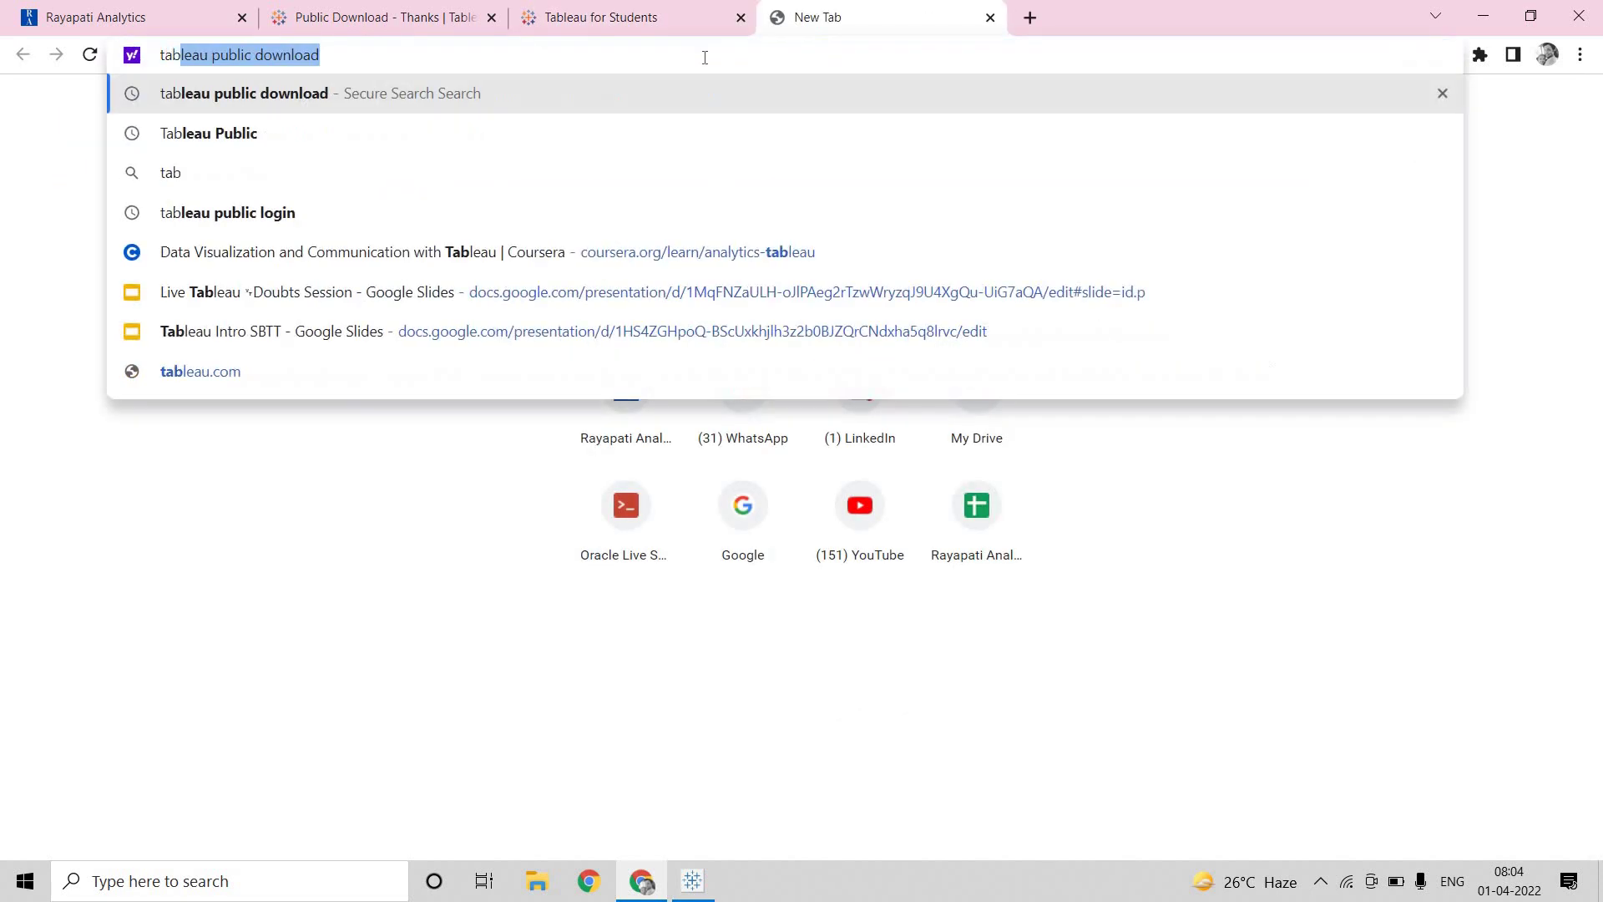
pyautogui.write('leau pu')
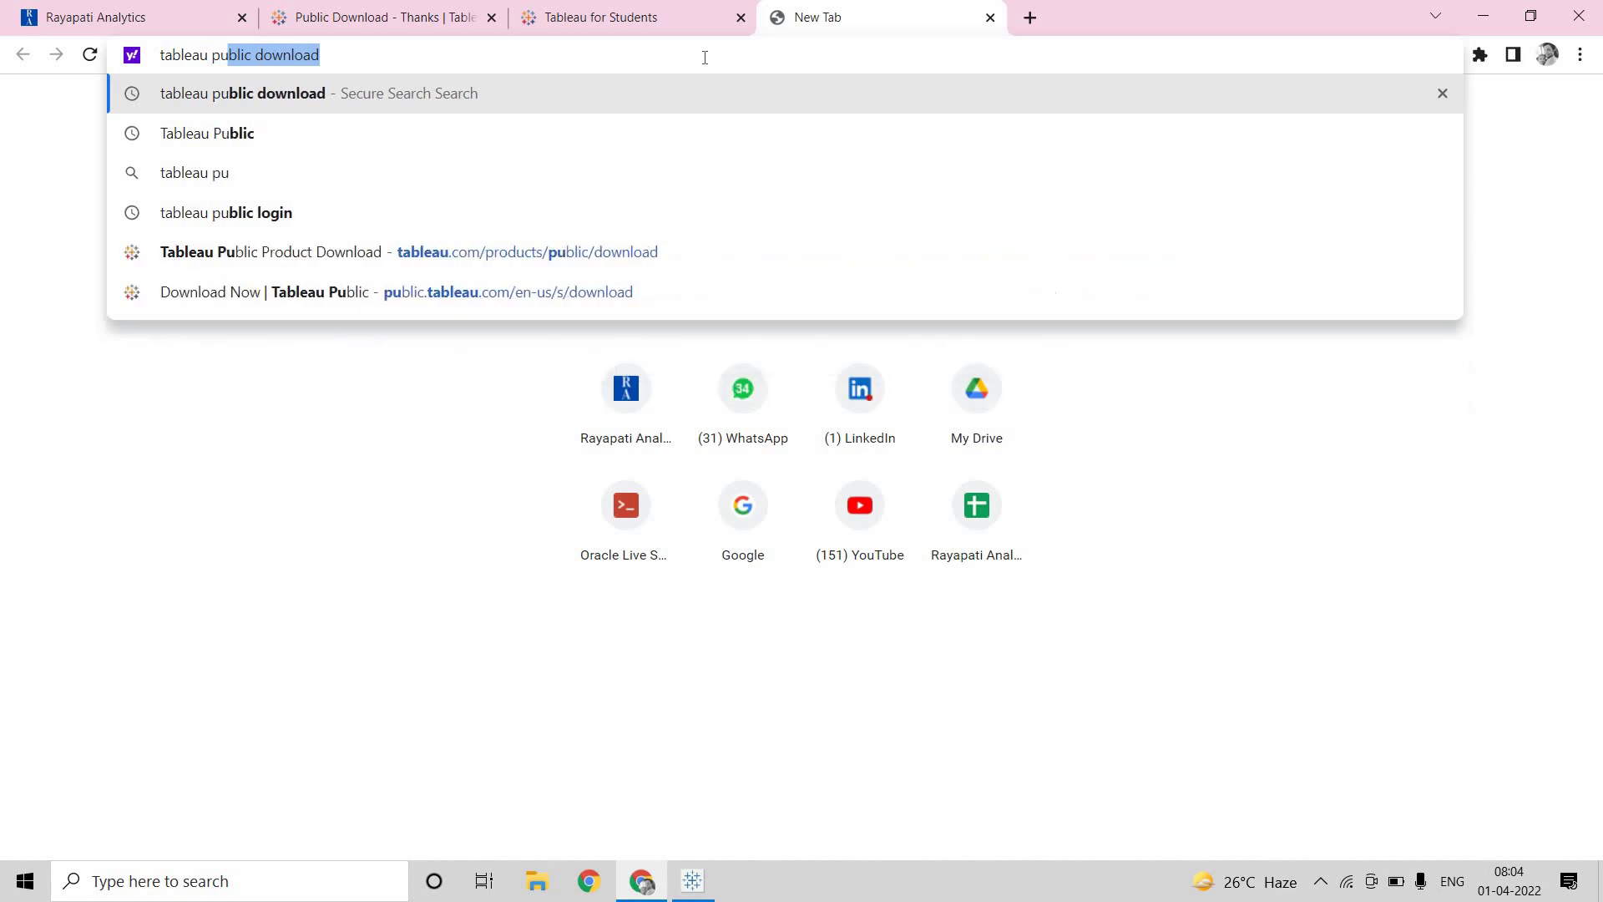
pyautogui.write('blic')
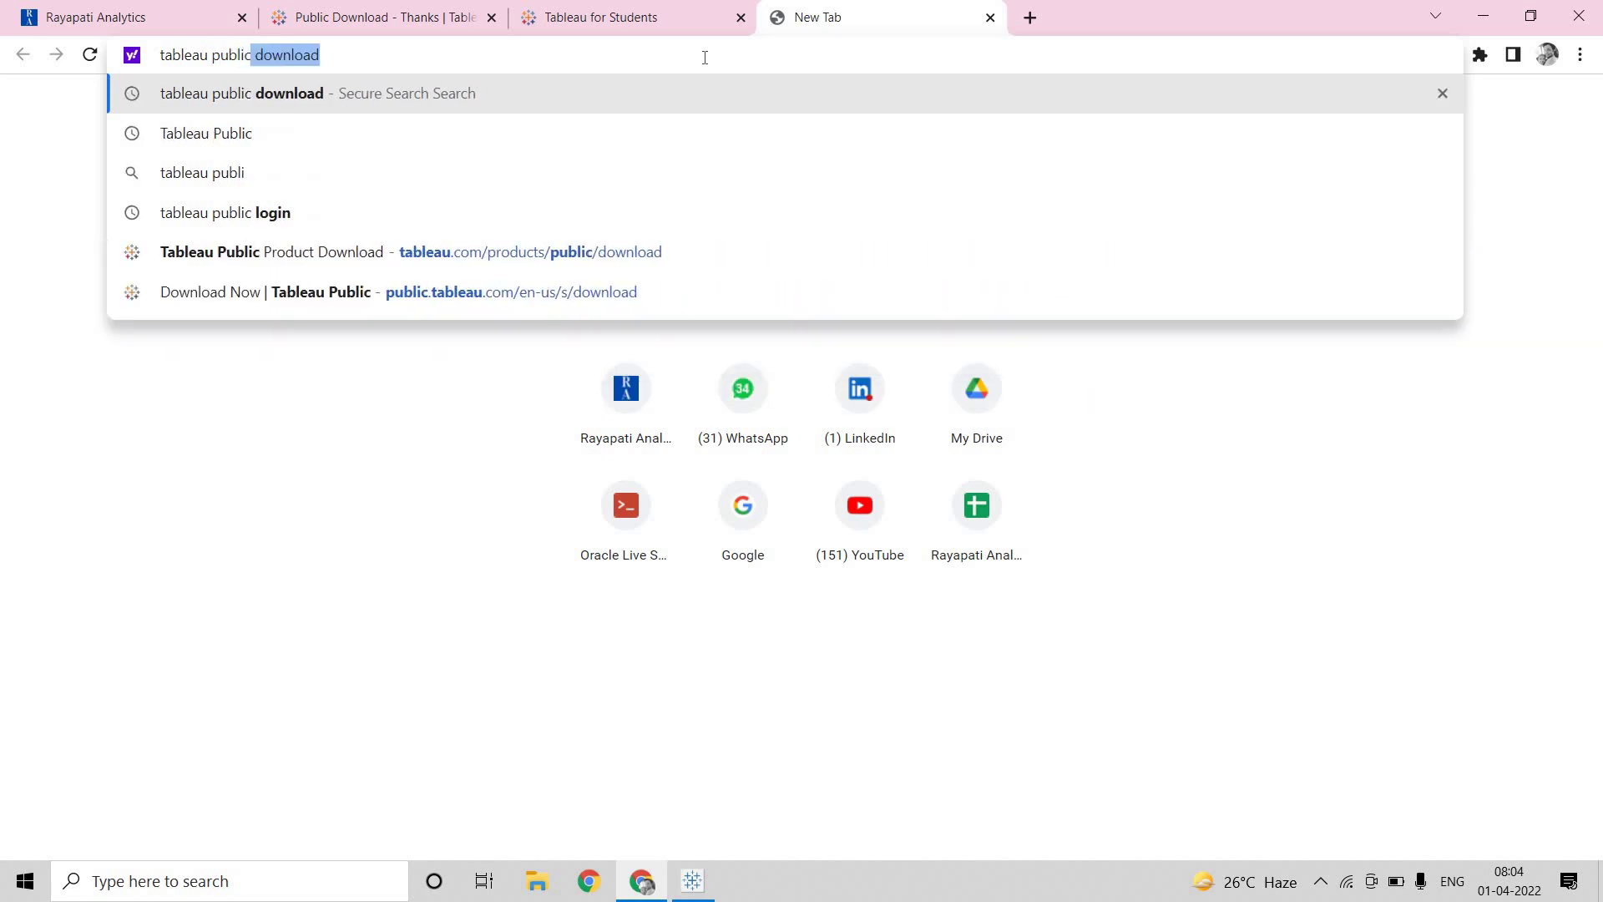
pyautogui.press('Down')
pyautogui.press('Down')
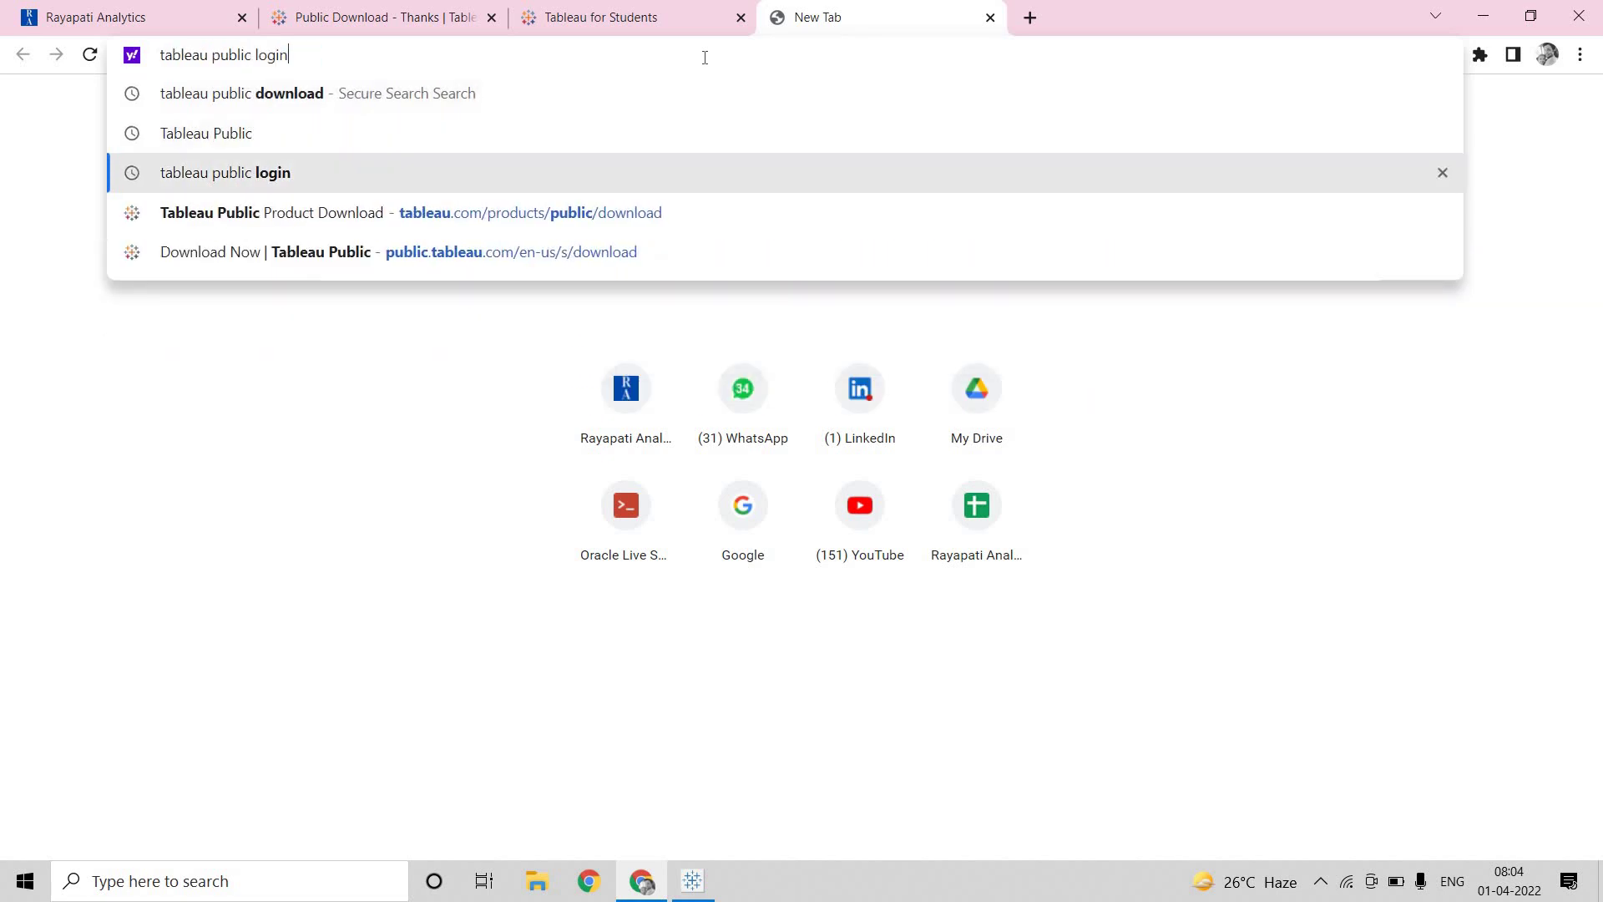
pyautogui.press('Return')
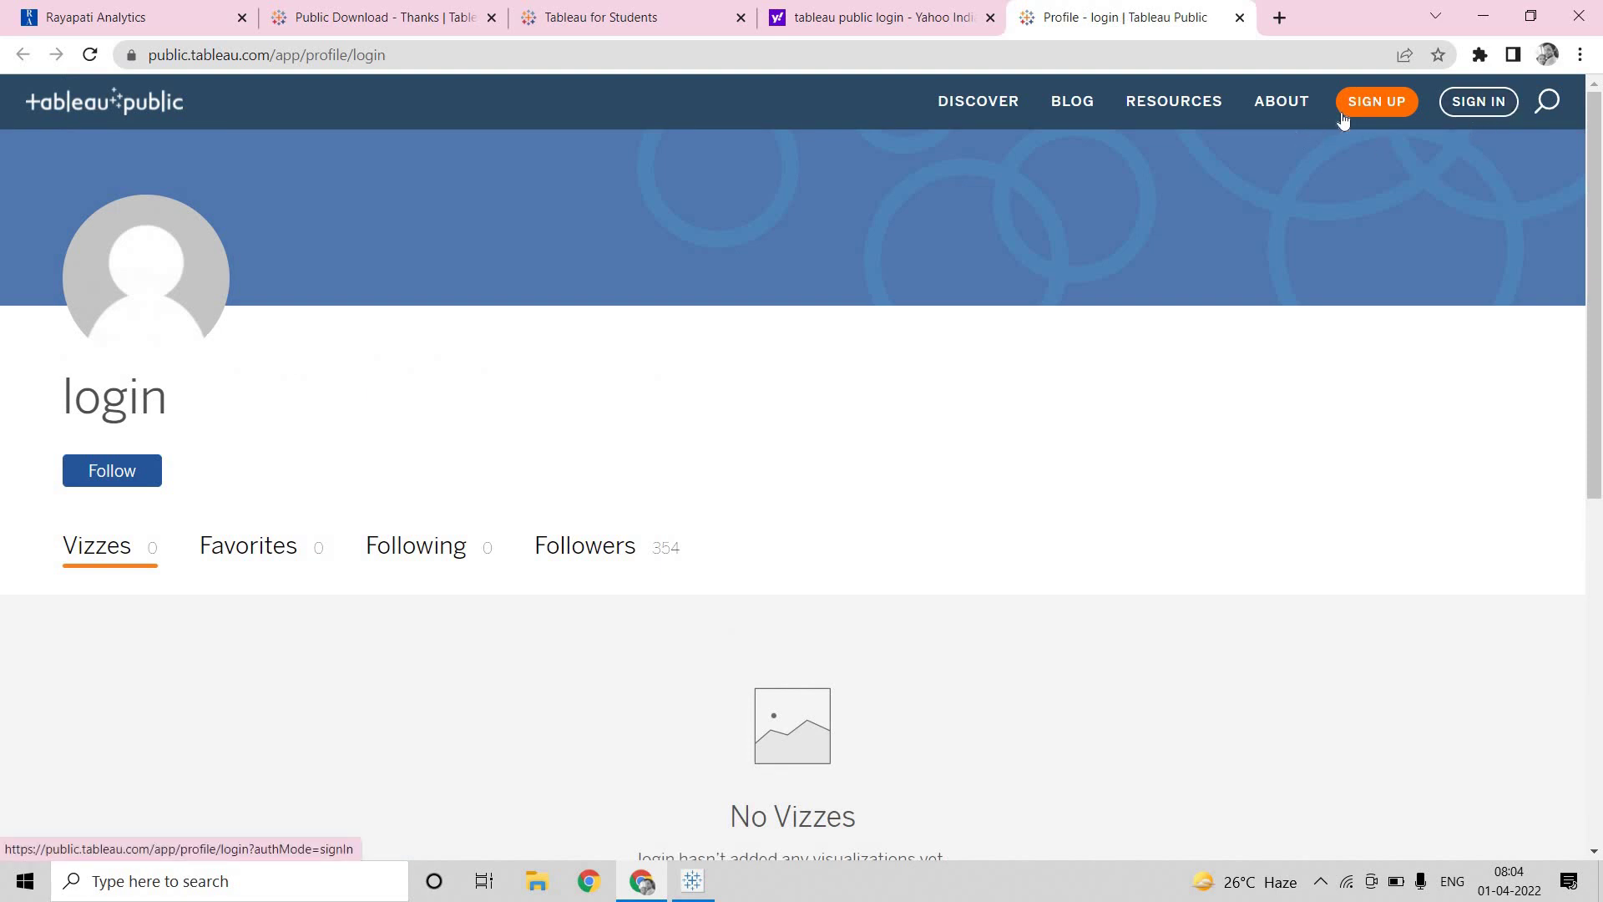
# Sign in to Tableau Public web with the account email and password, declining to save it
pyautogui.click(1385, 121)
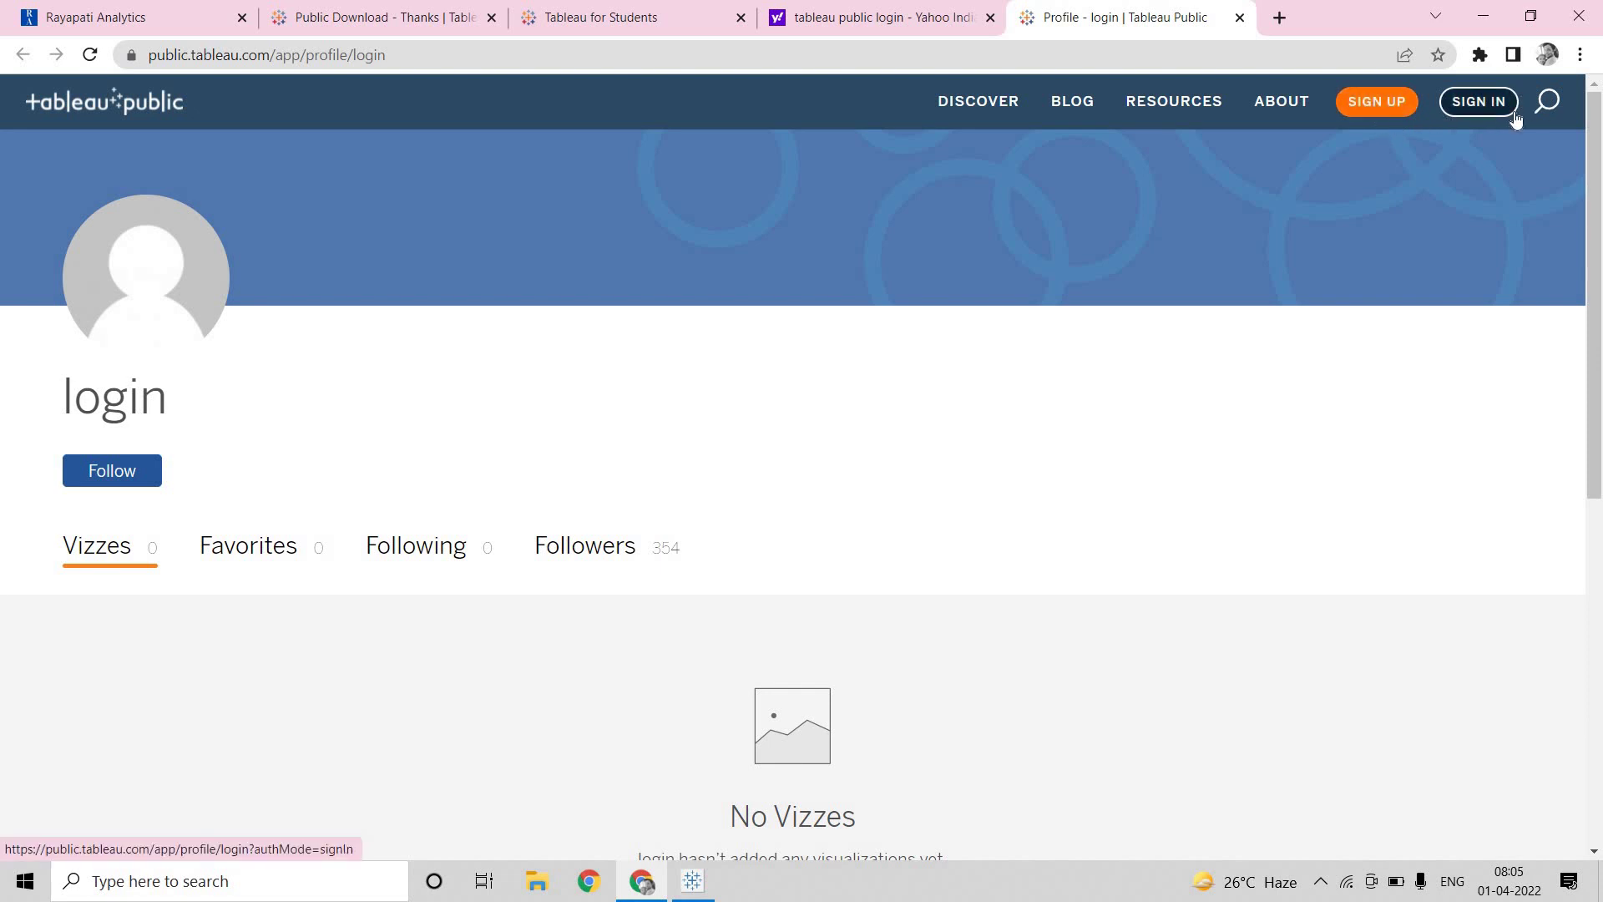
pyautogui.click(1478, 112)
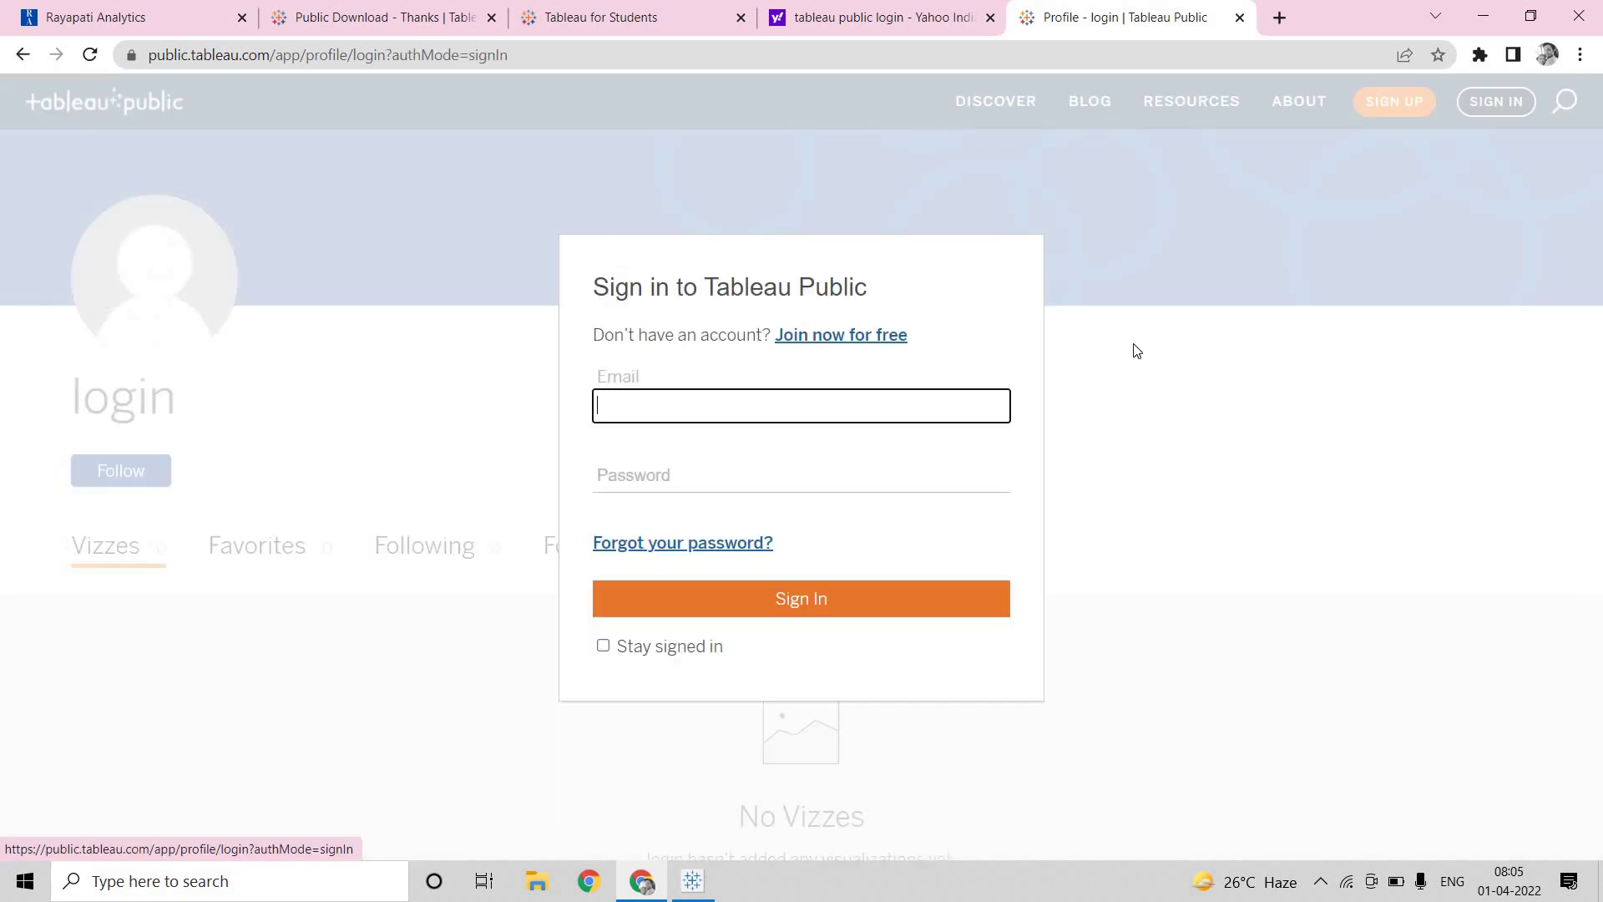
pyautogui.click(704, 406)
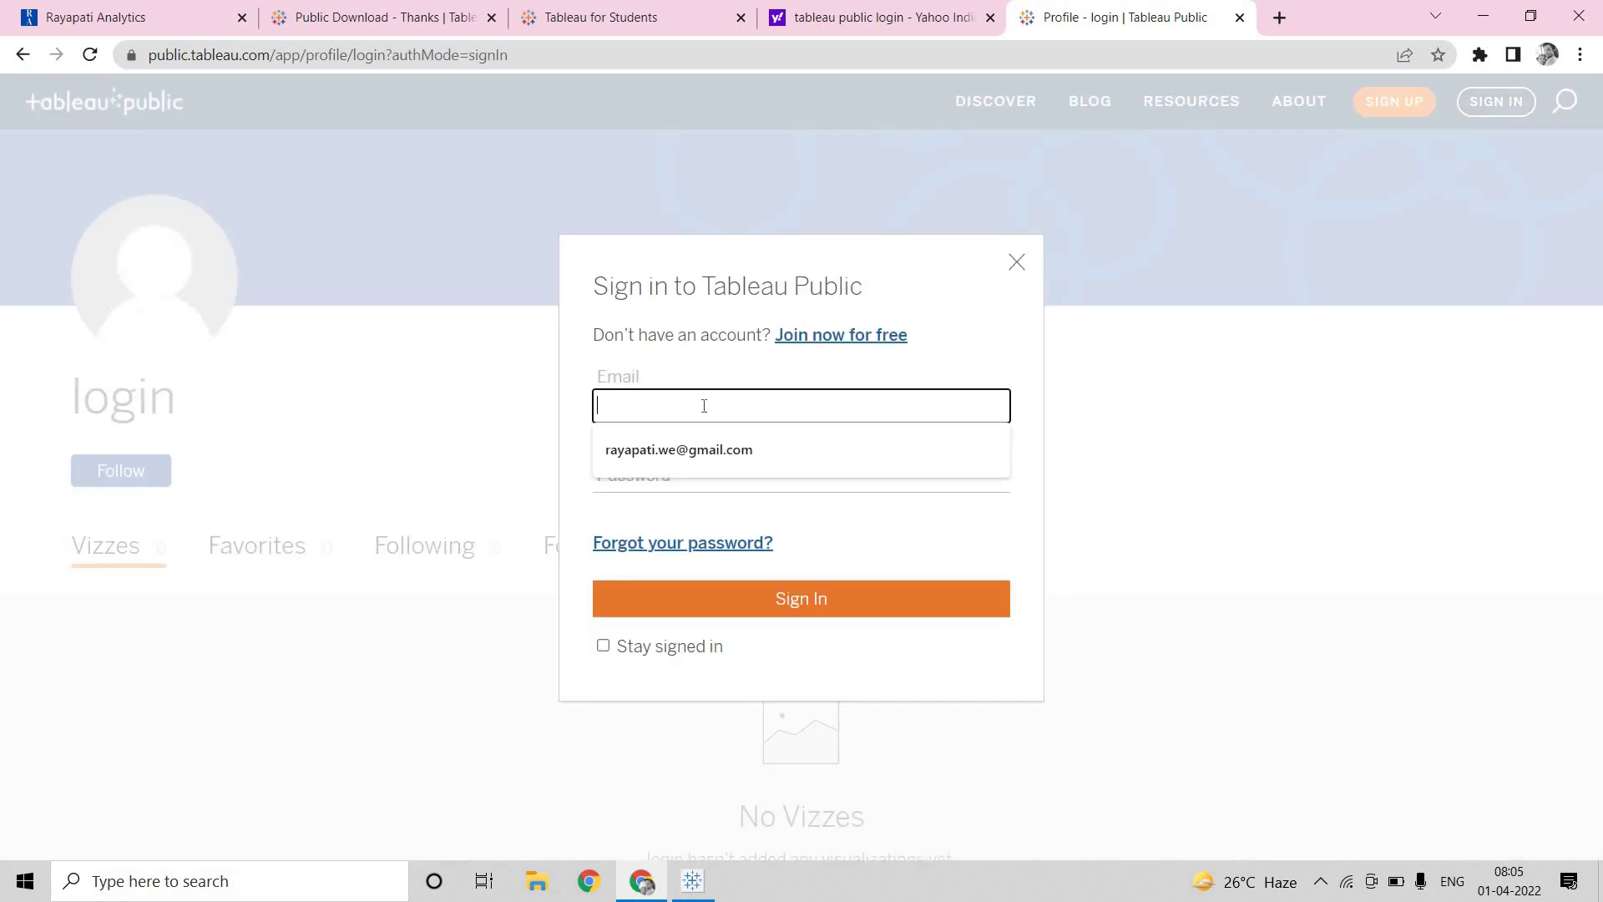
pyautogui.click(697, 452)
pyautogui.click(696, 477)
pyautogui.write('•••')
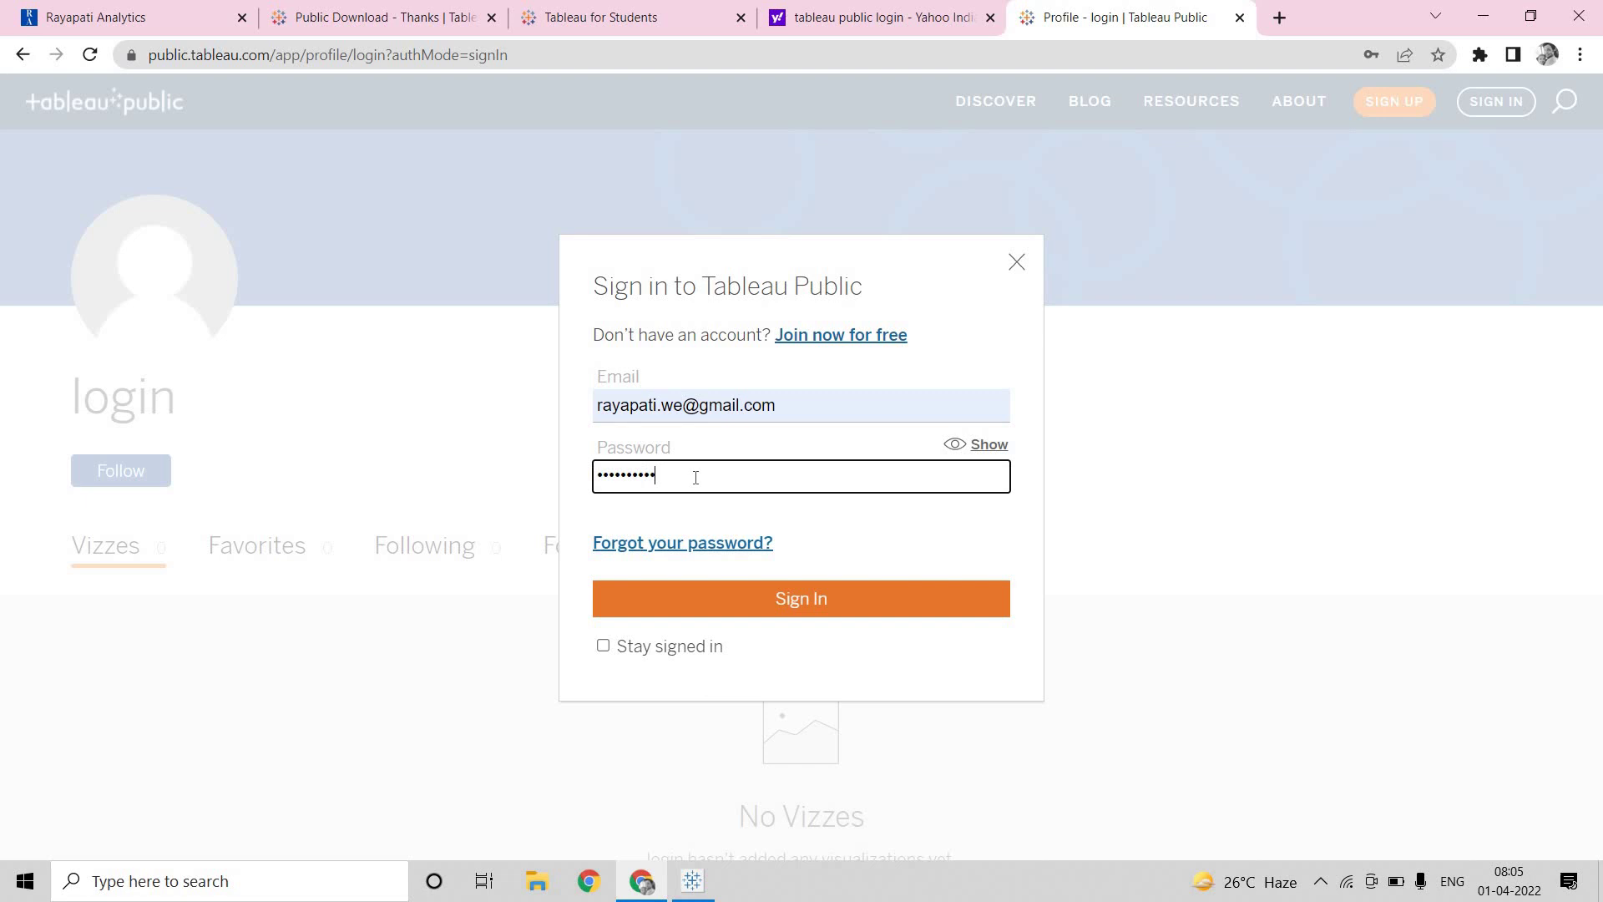
pyautogui.write('•••••••')
pyautogui.press('Return')
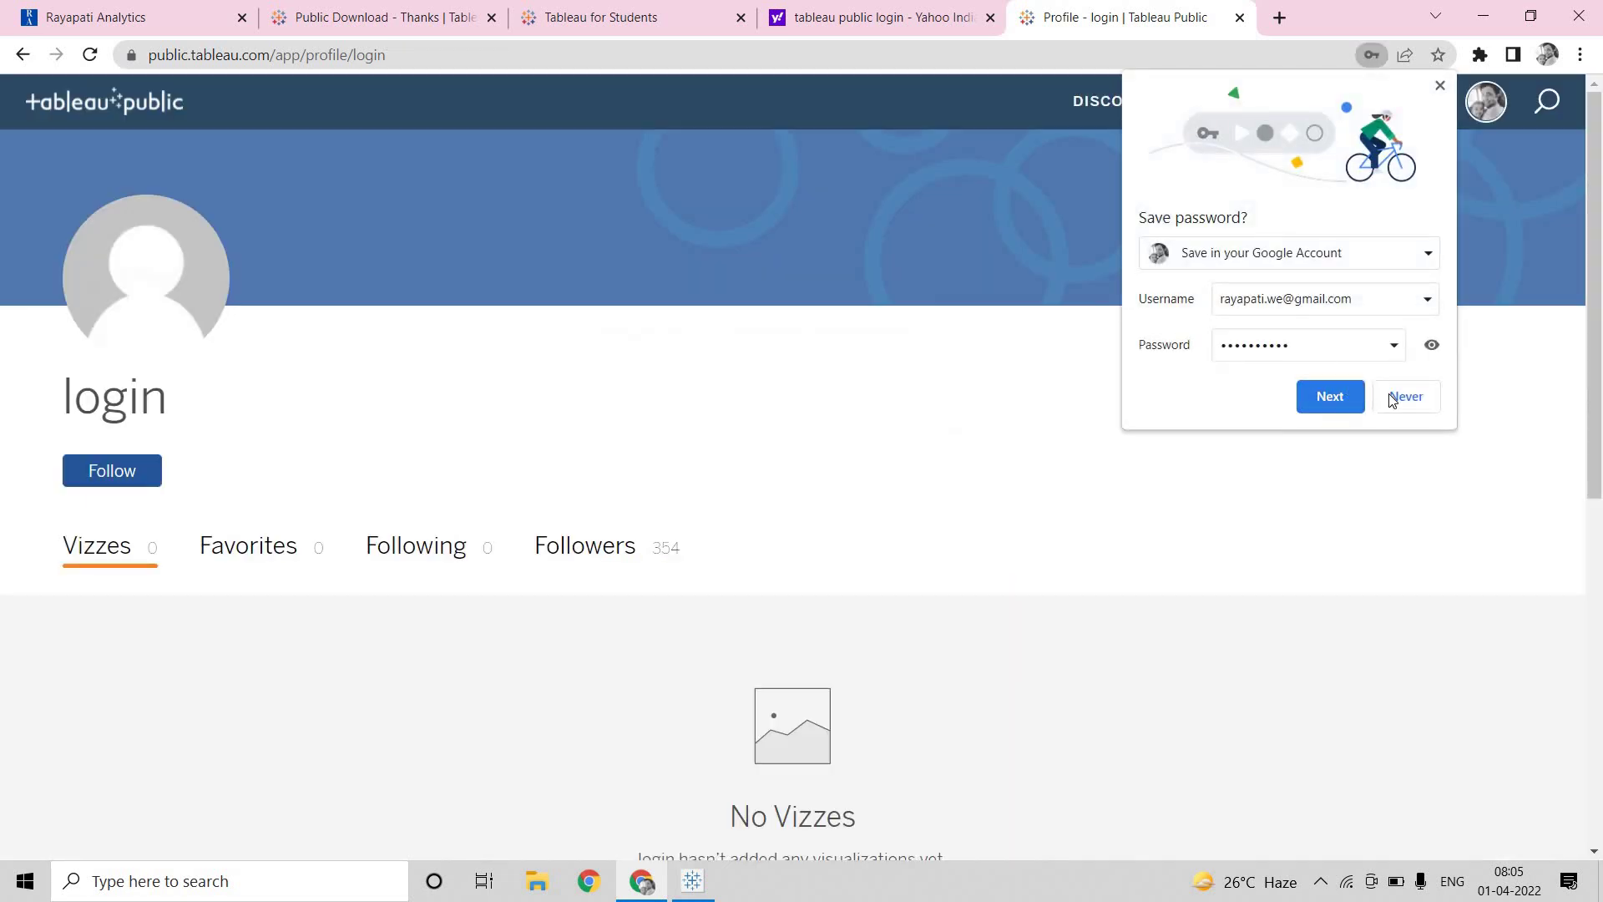
pyautogui.click(1407, 401)
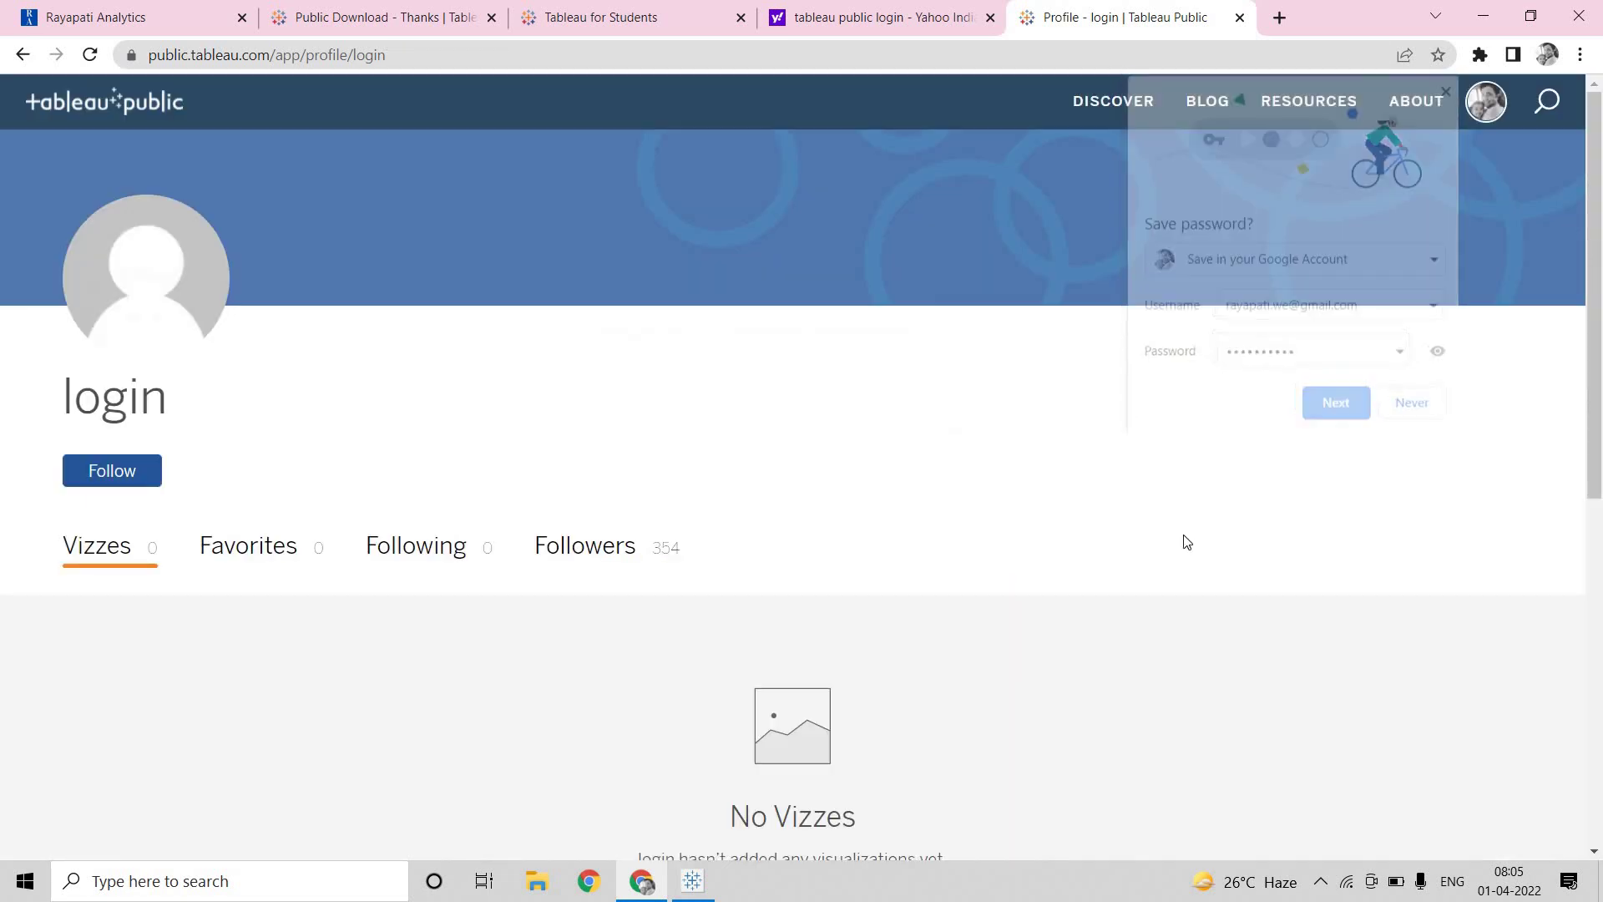
# Open My Profile, scroll through the published vizzes, then return to the Tableau Public workbook
pyautogui.click(1497, 112)
pyautogui.click(1466, 155)
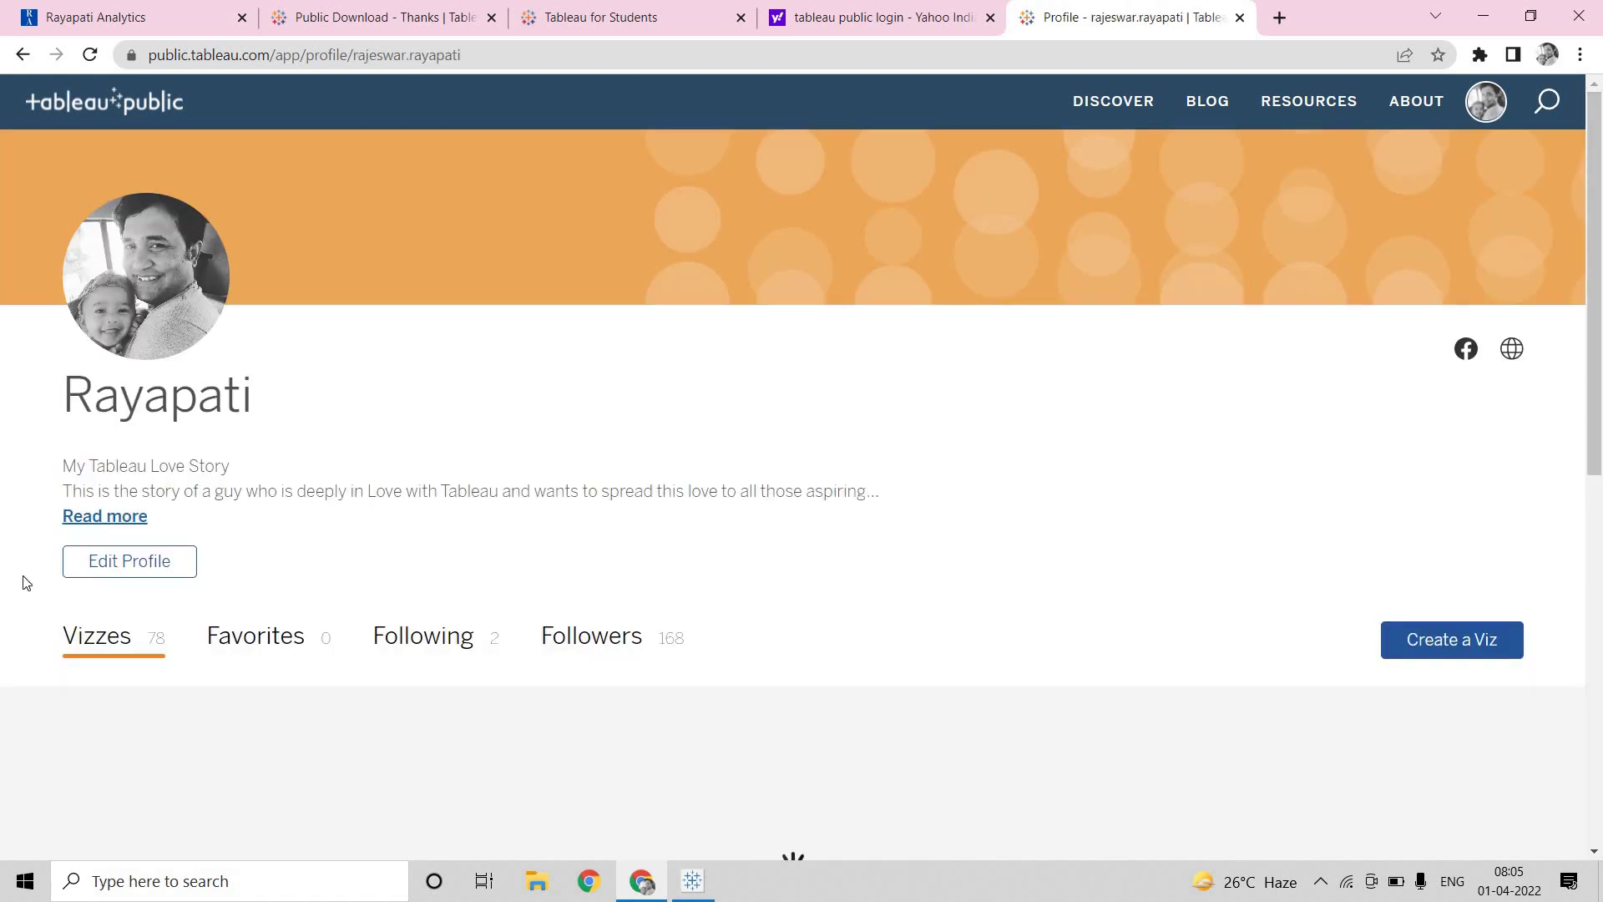
pyautogui.scroll(-2, 357, 473)
pyautogui.scroll(-7, 357, 478)
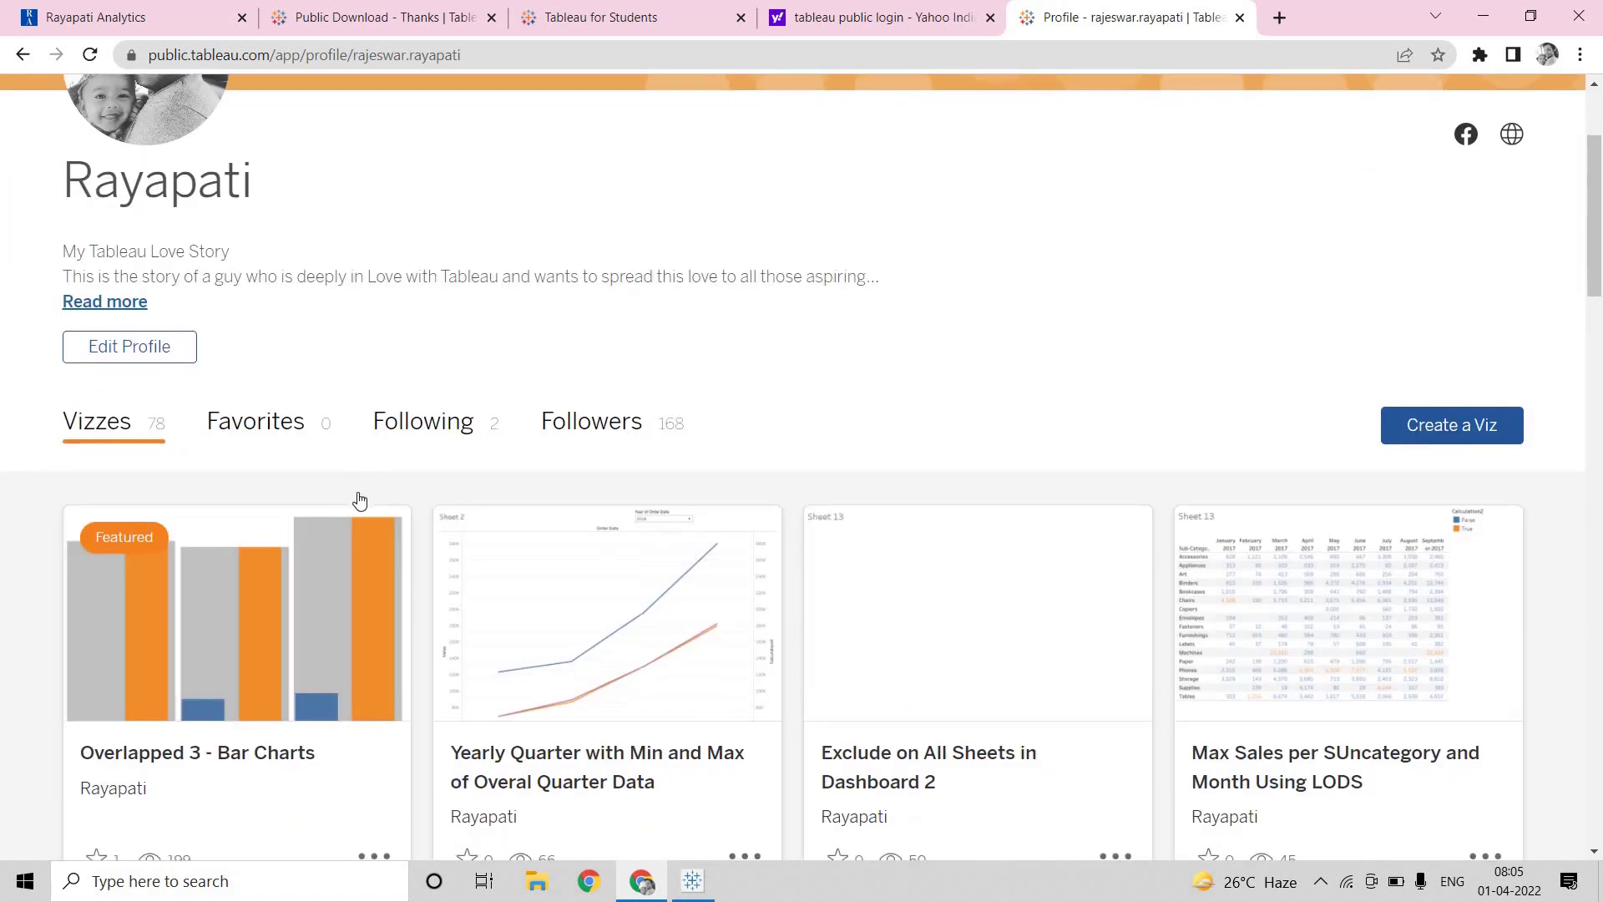
pyautogui.scroll(-10, 375, 469)
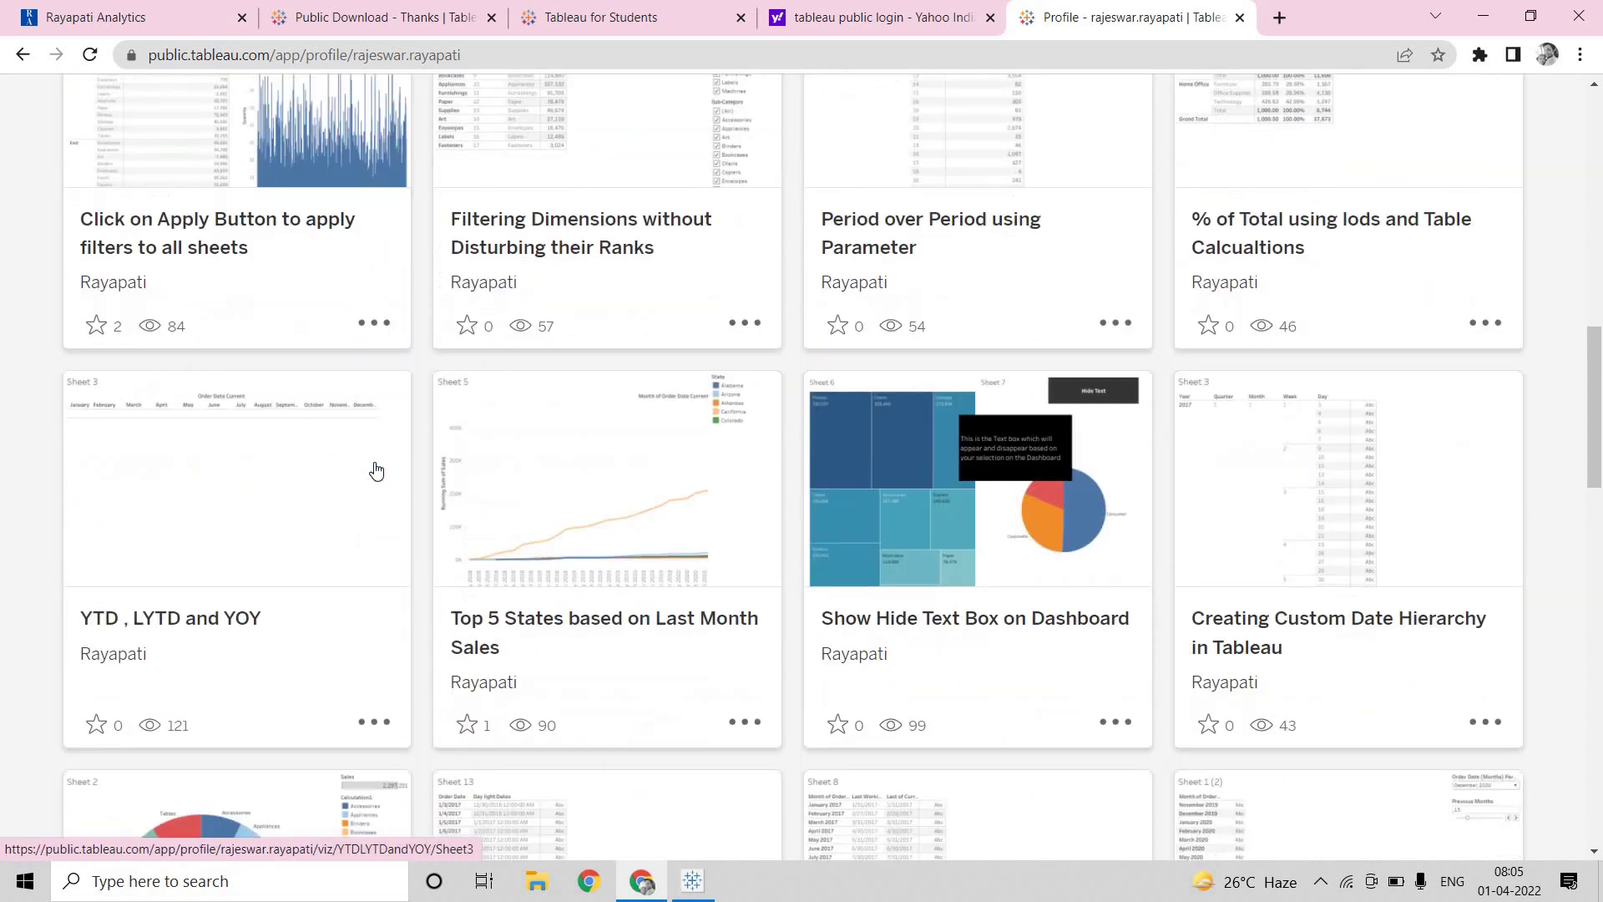
pyautogui.scroll(-5, 393, 458)
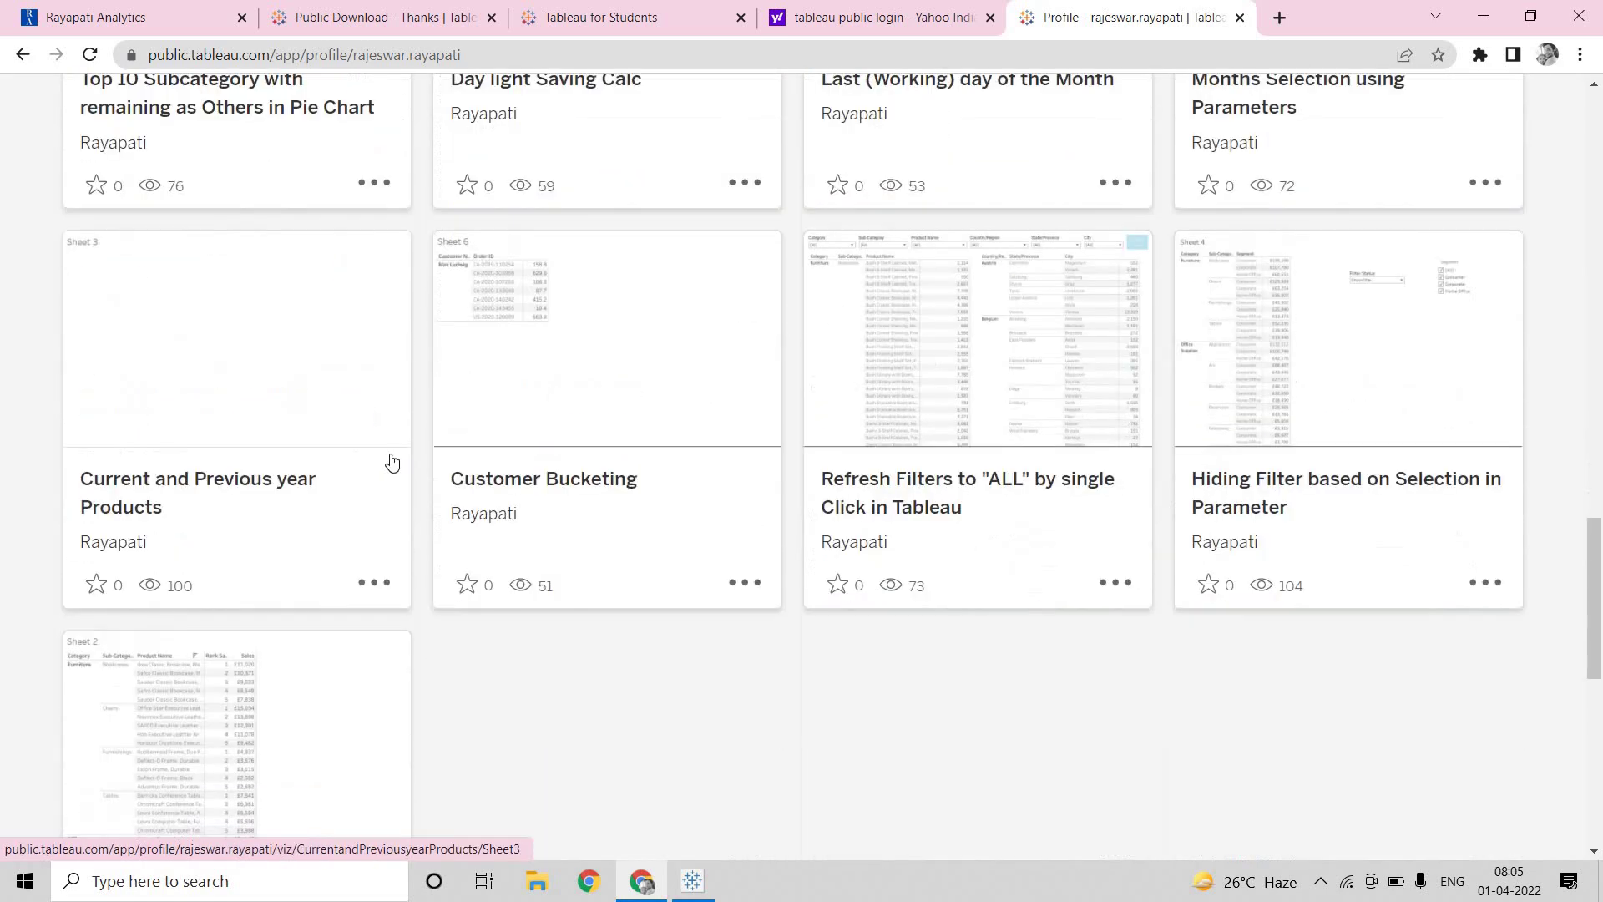
pyautogui.scroll(10, 398, 509)
pyautogui.scroll(4, 399, 522)
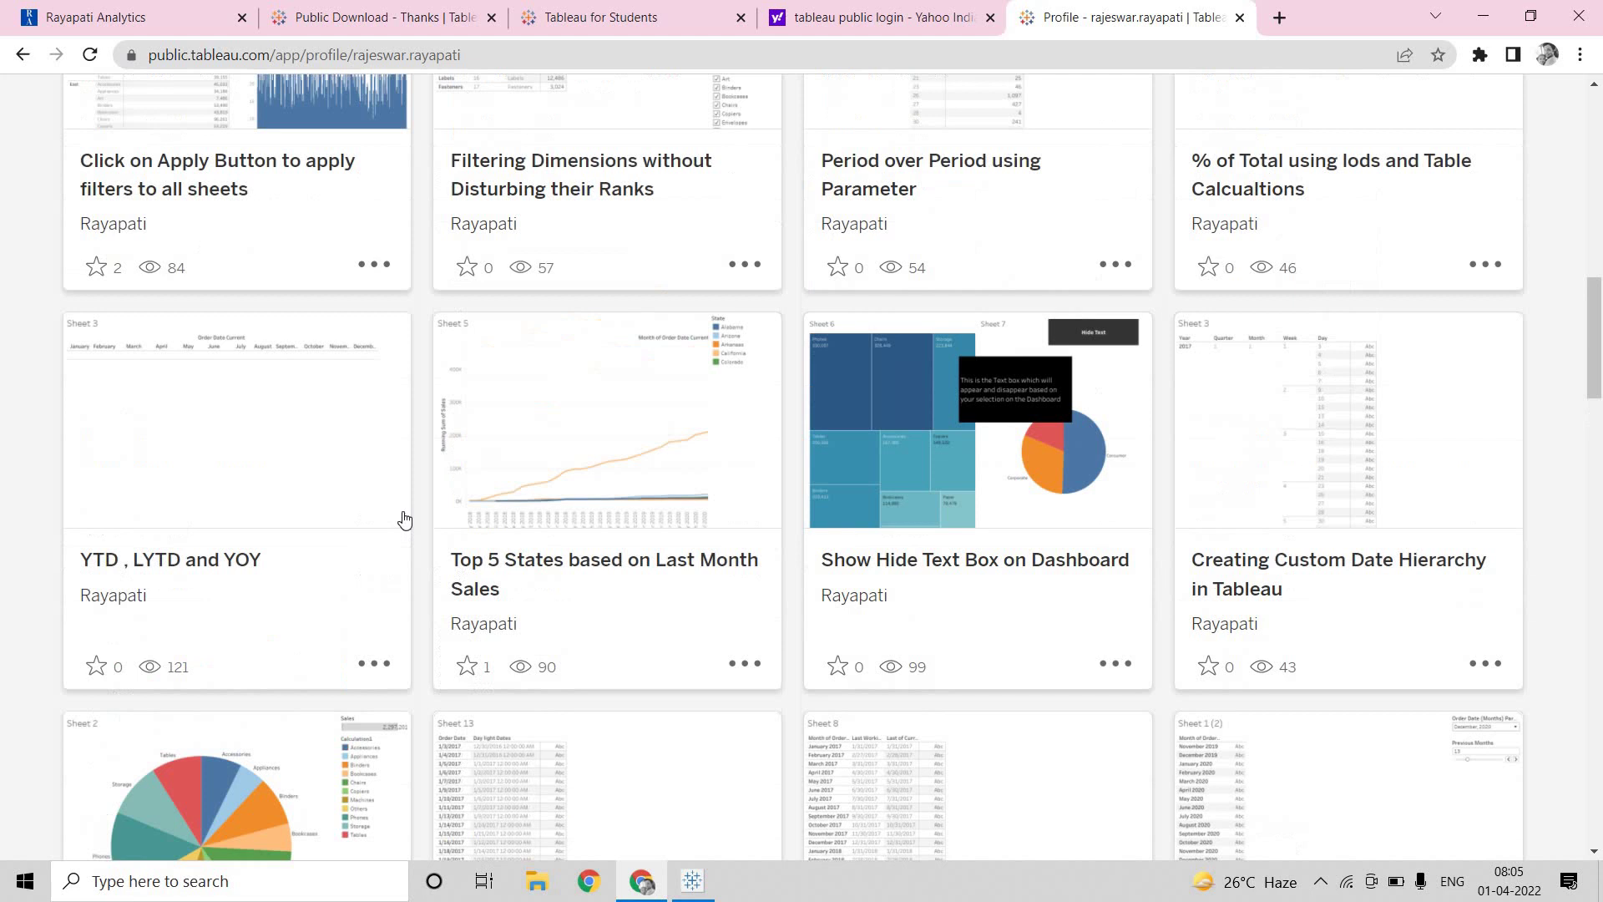
pyautogui.scroll(10, 407, 521)
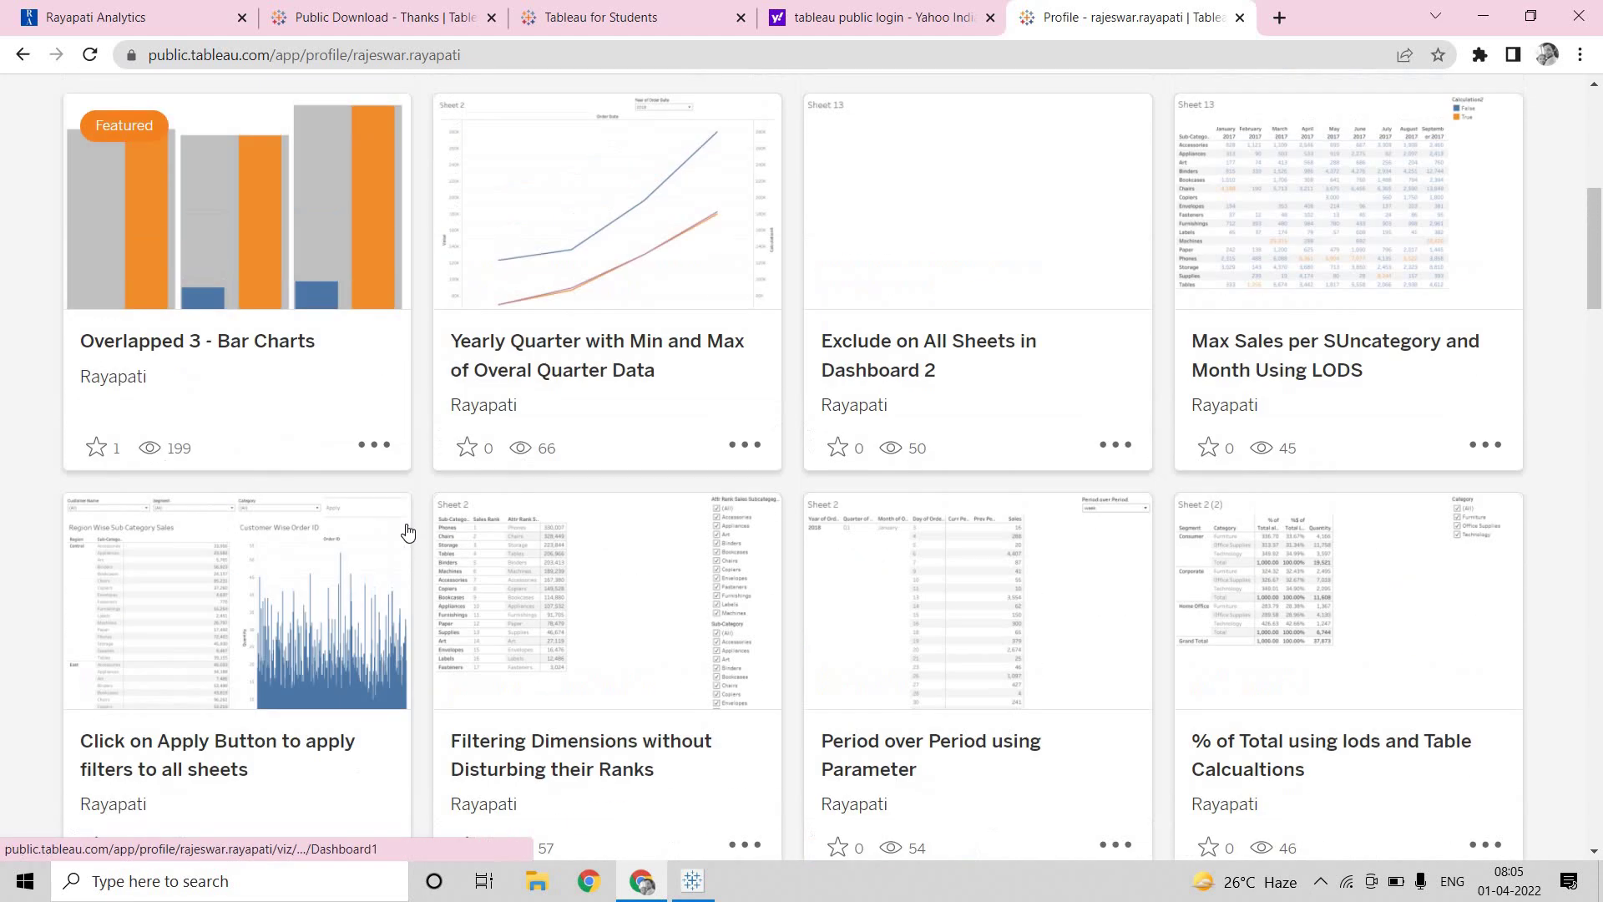
pyautogui.scroll(3, 405, 531)
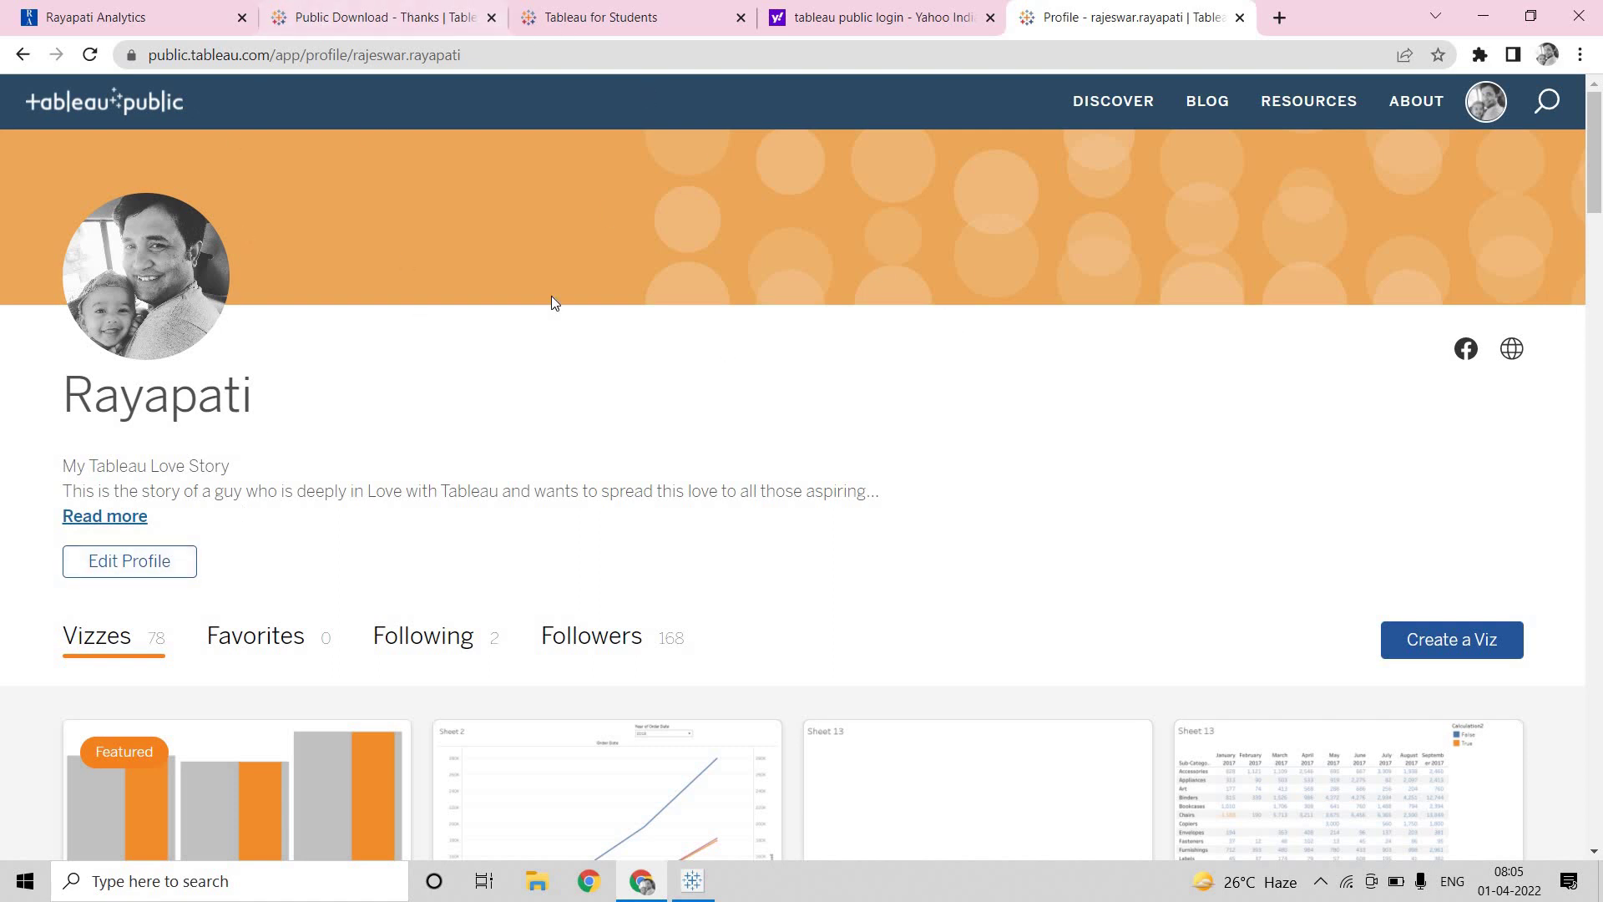
pyautogui.hotkey('alt', 'Tab')
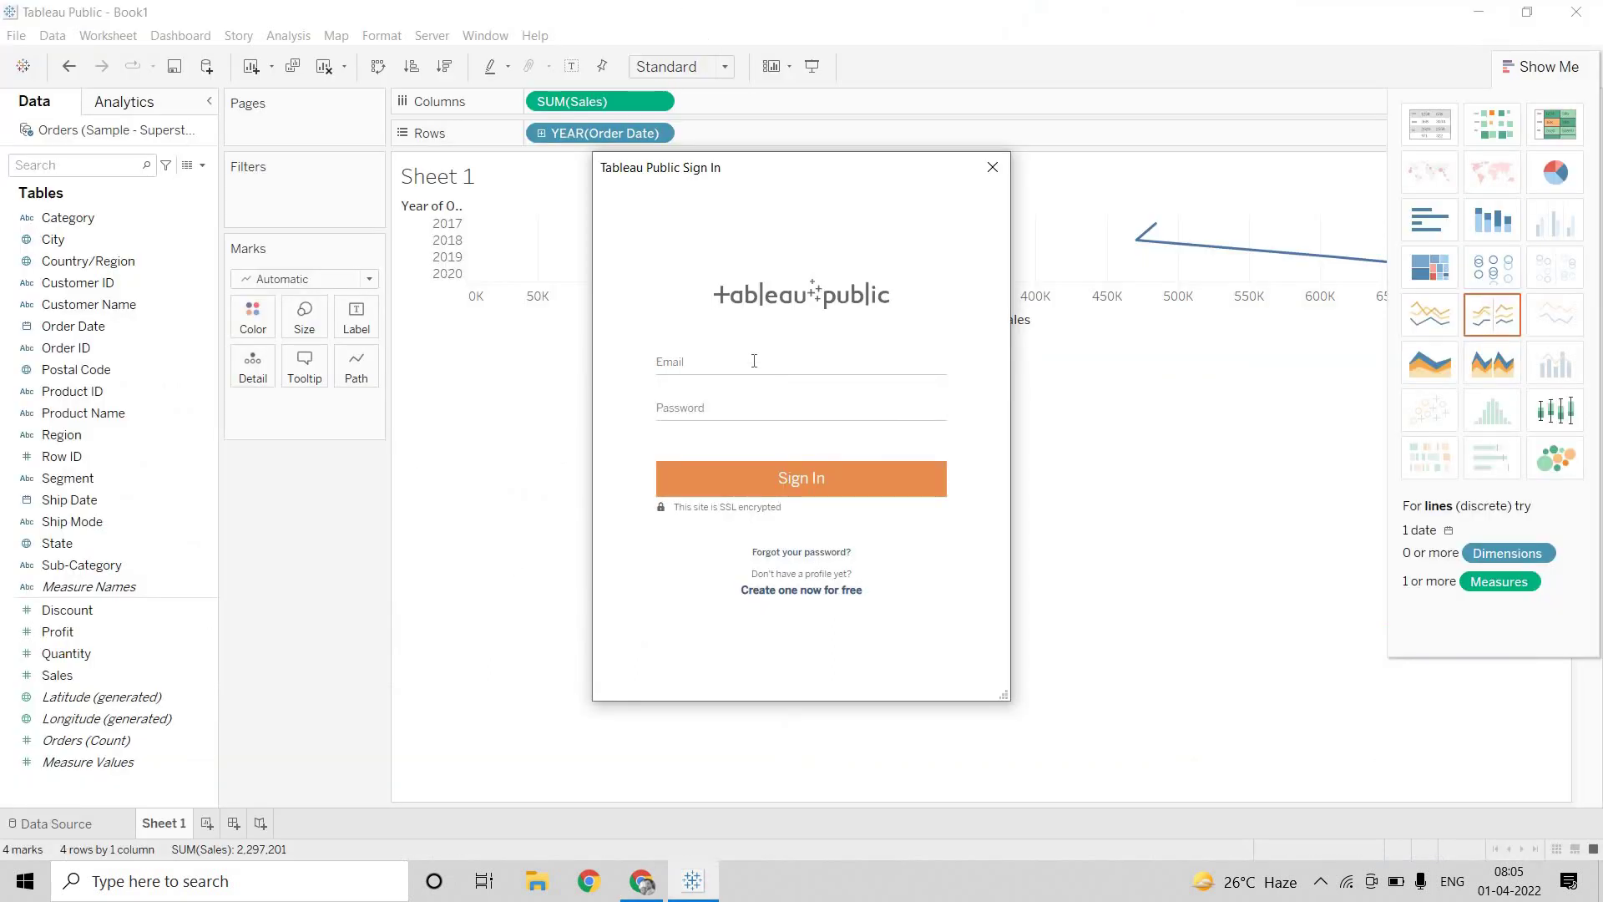
# Sign in to the desktop Tableau Public dialog with the account email and password
pyautogui.click(754, 361)
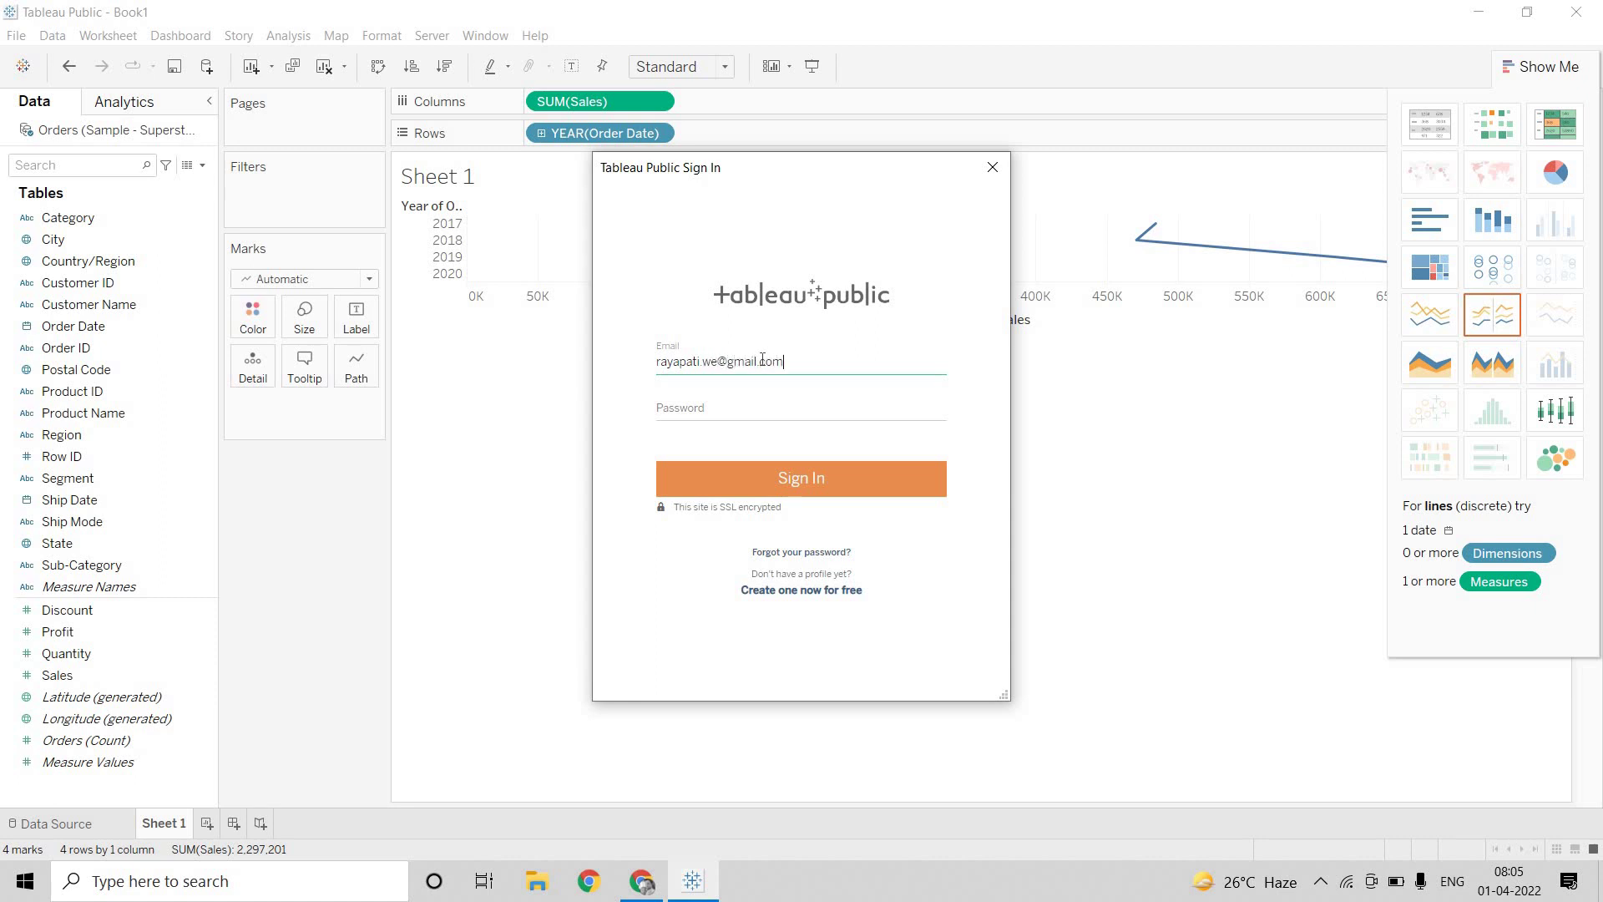
pyautogui.click(753, 418)
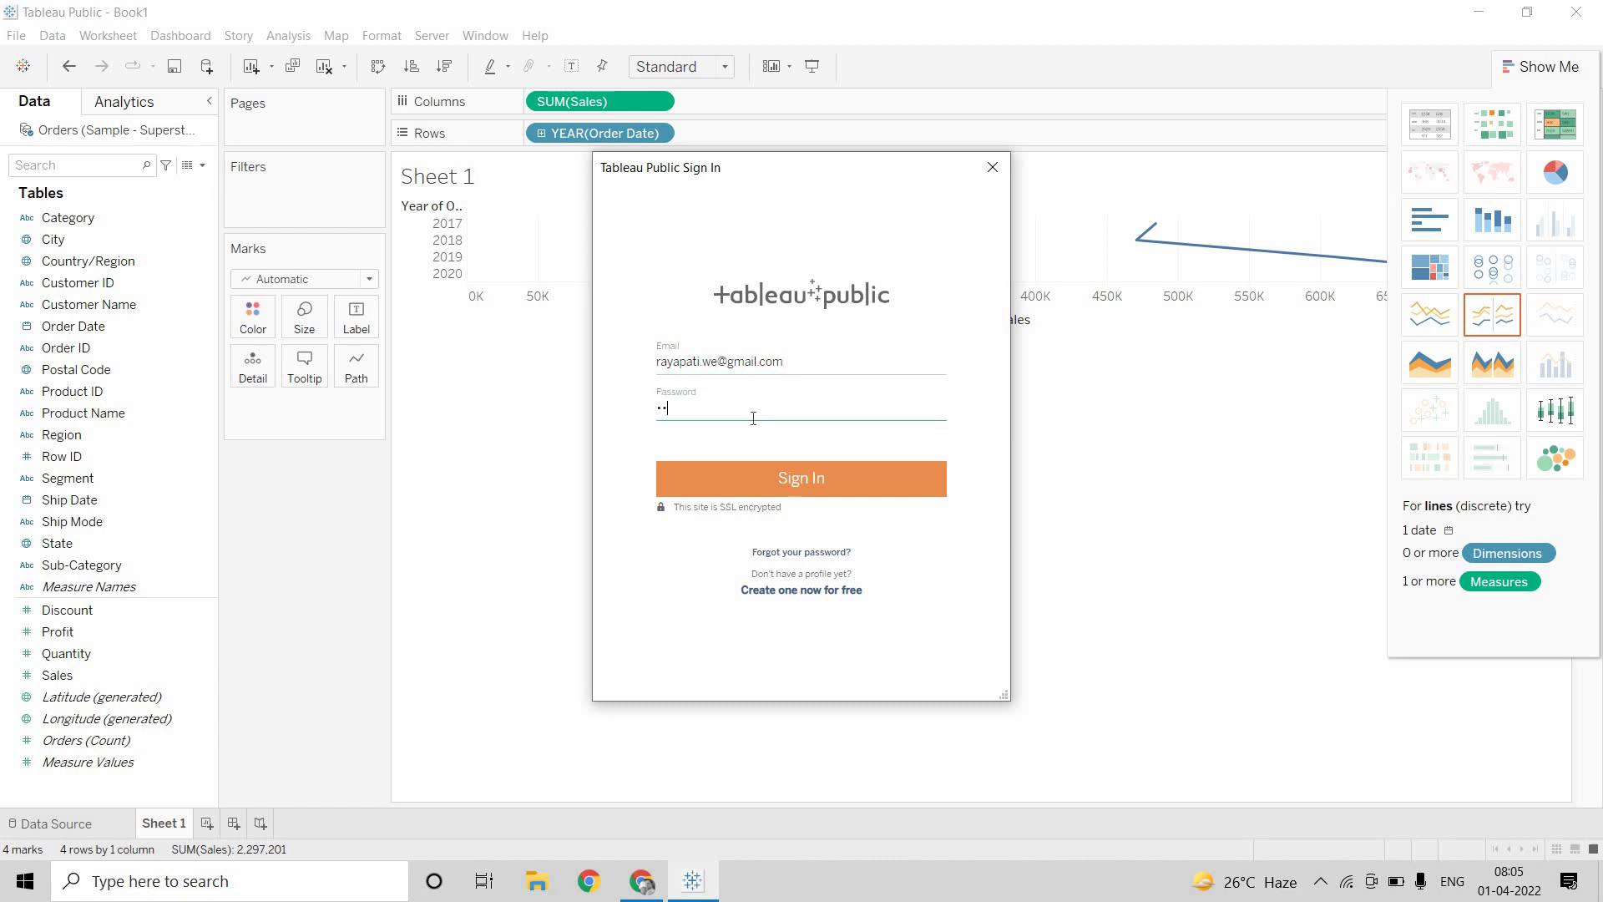
pyautogui.click(782, 483)
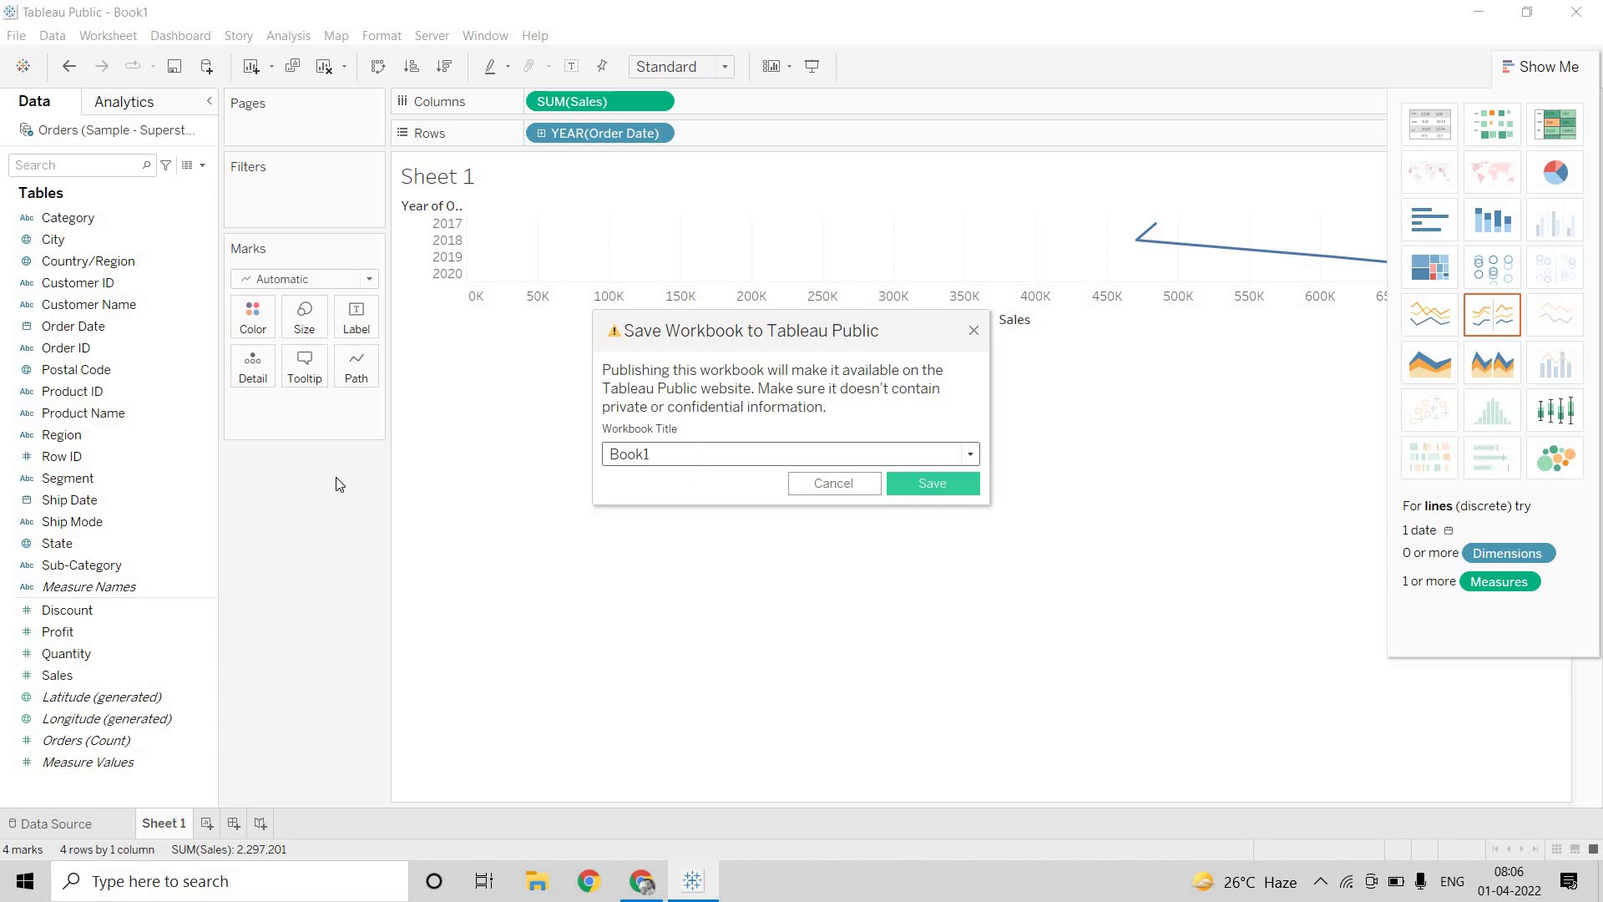
# Publish the workbook to Tableau Public titled 'For Demo', then return to the desktop workbook
pyautogui.hotkey('ctrl', 'a')
pyautogui.write('For Demo')
pyautogui.click(947, 480)
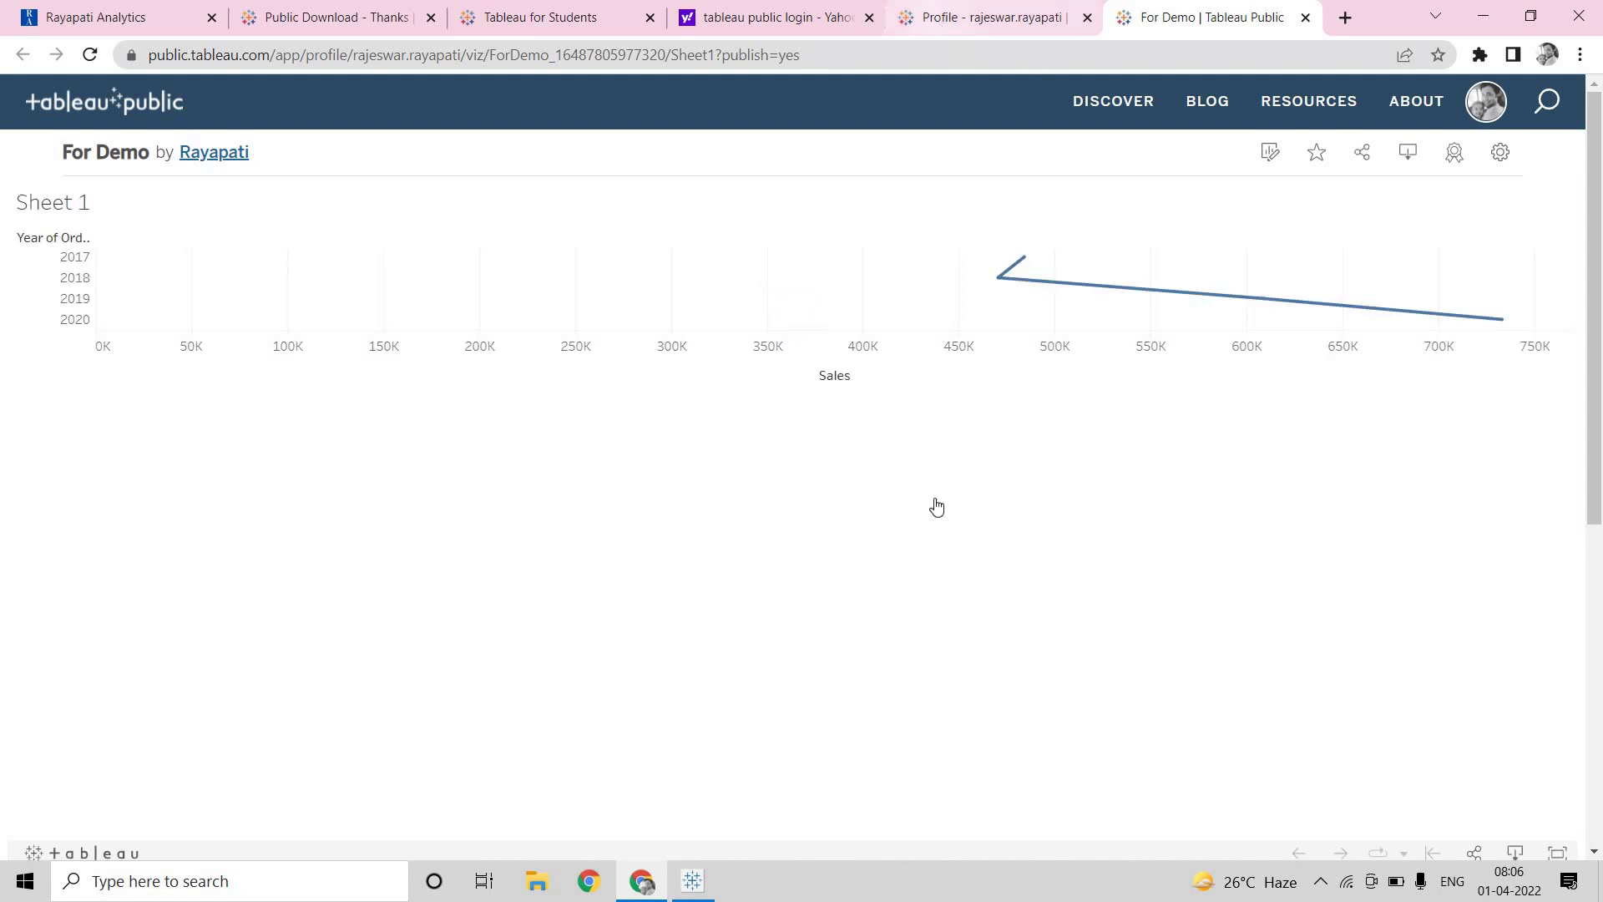
pyautogui.hotkey('alt', 'Tab')
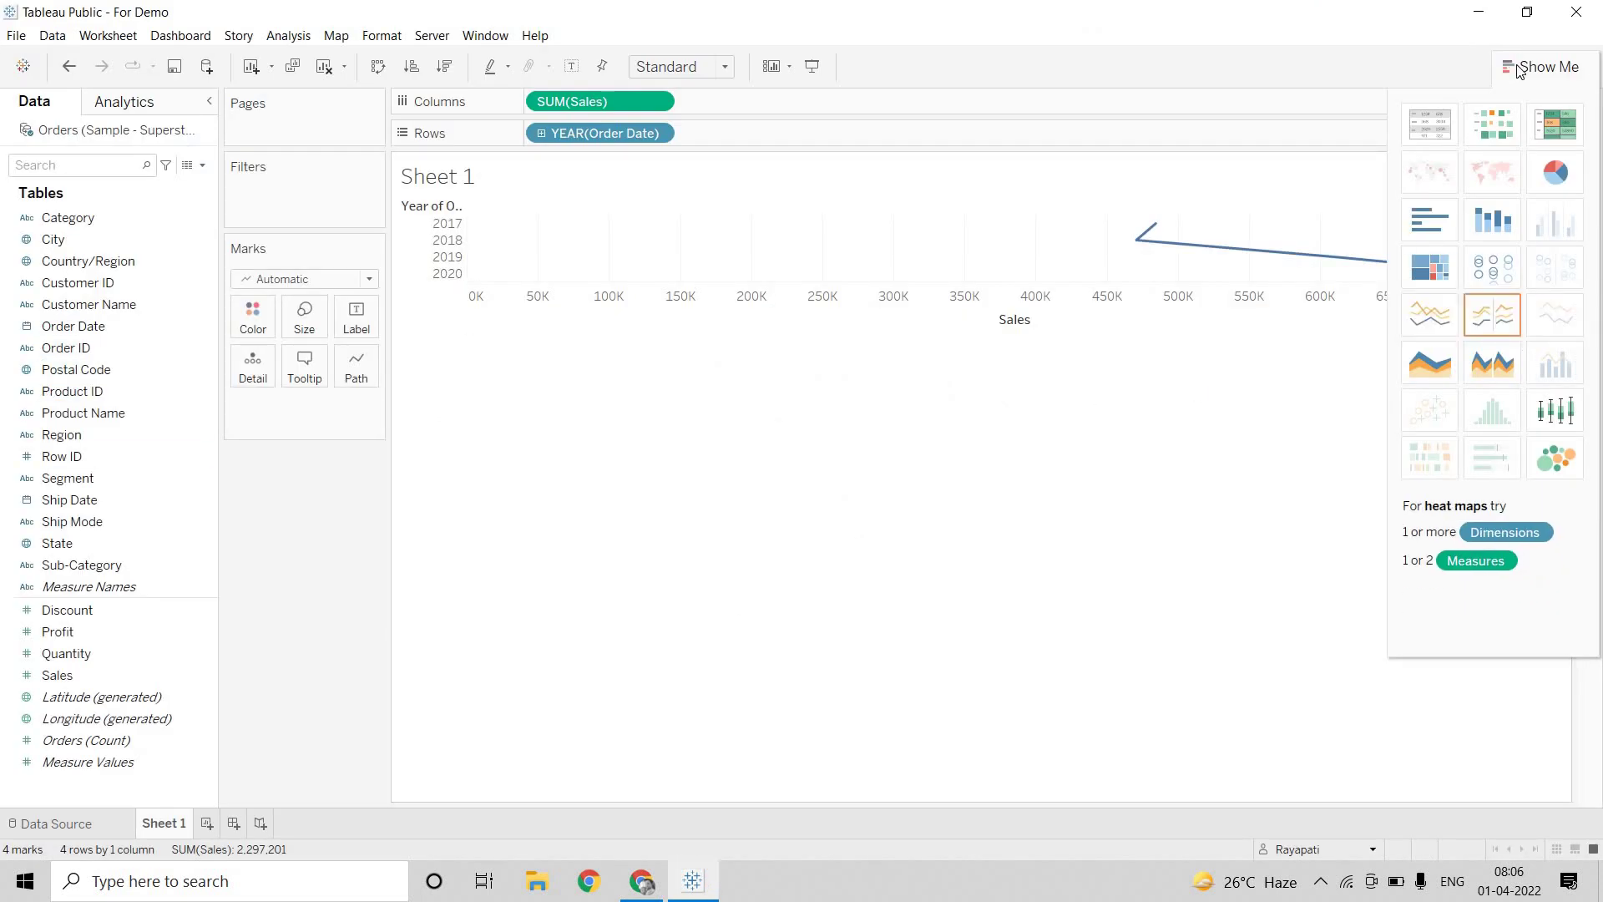
# Hide the Show Me pane and start a new data source connection from the Data menu
pyautogui.click(1544, 65)
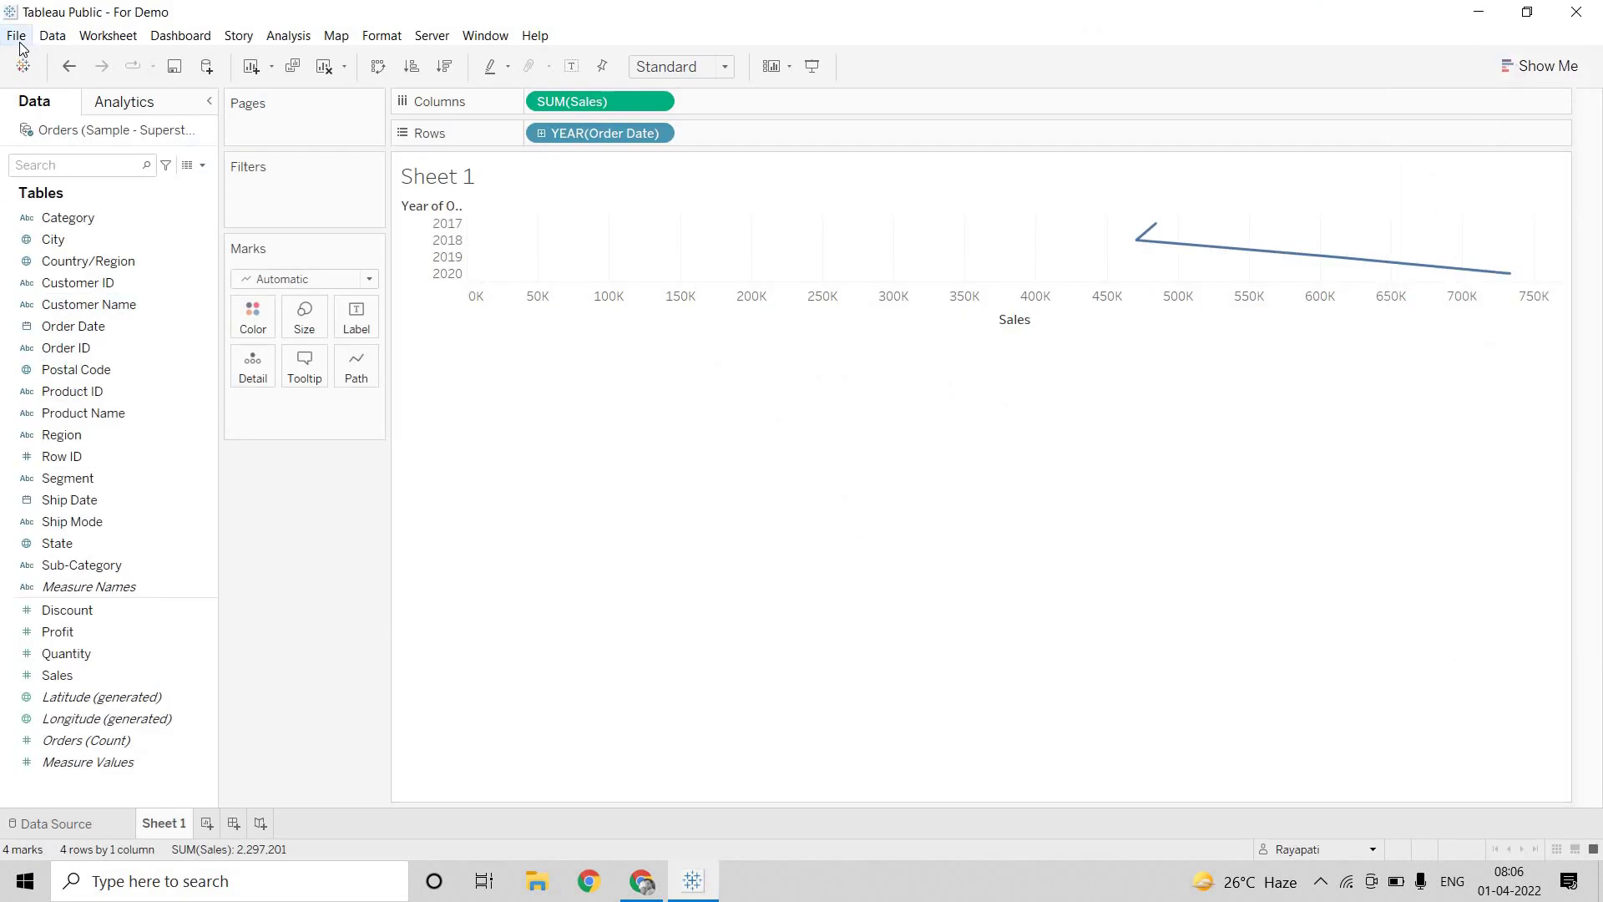
pyautogui.click(51, 35)
pyautogui.click(74, 57)
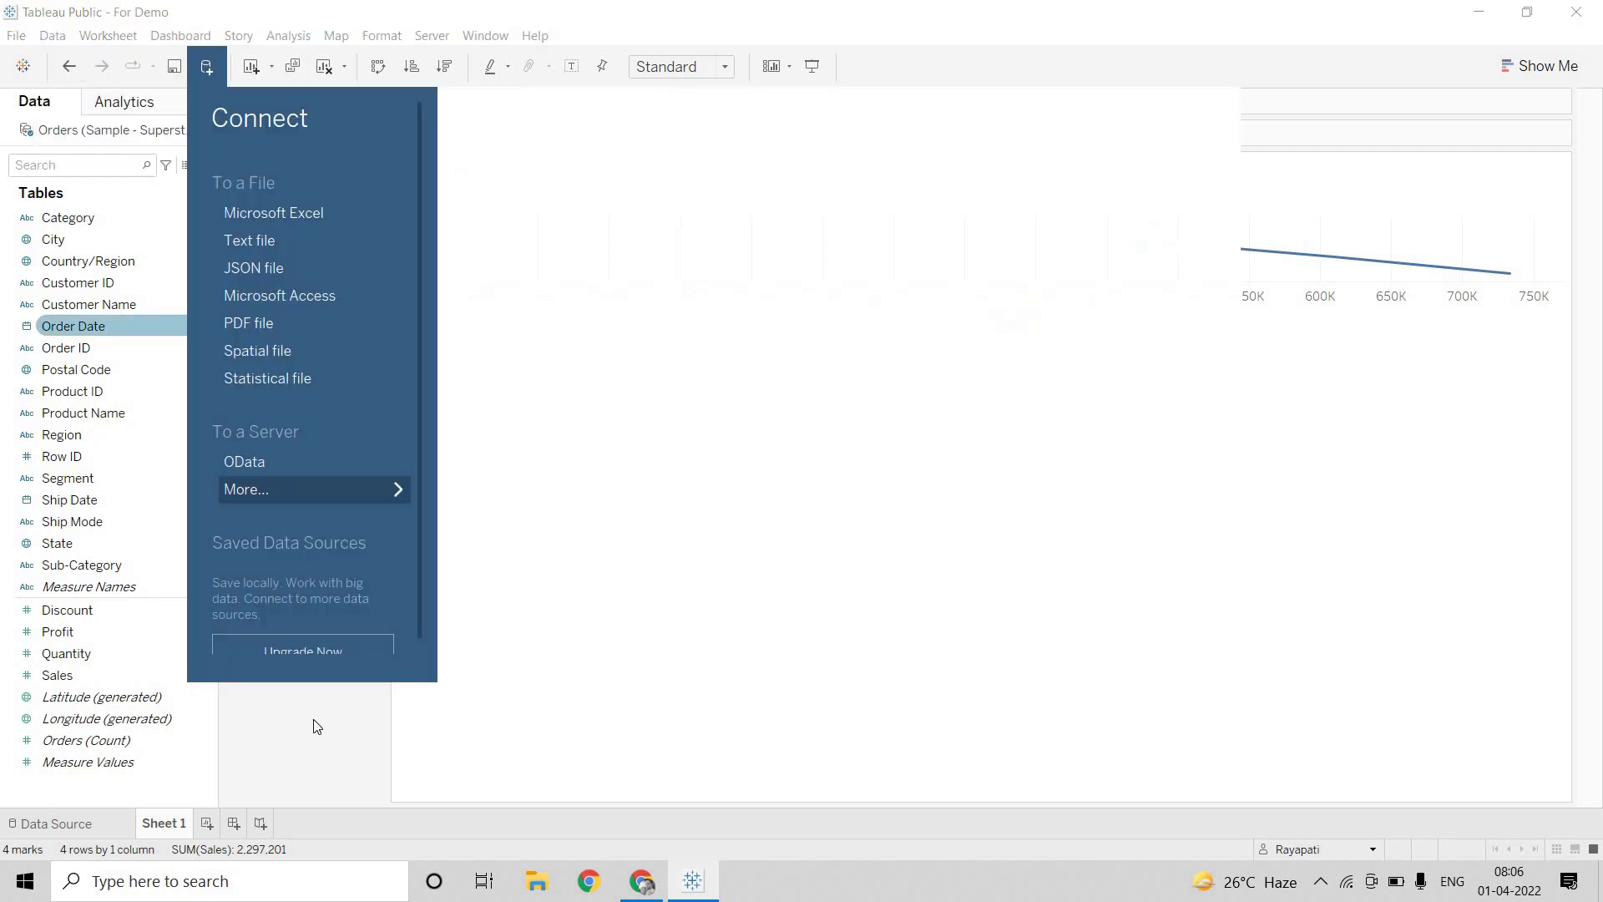